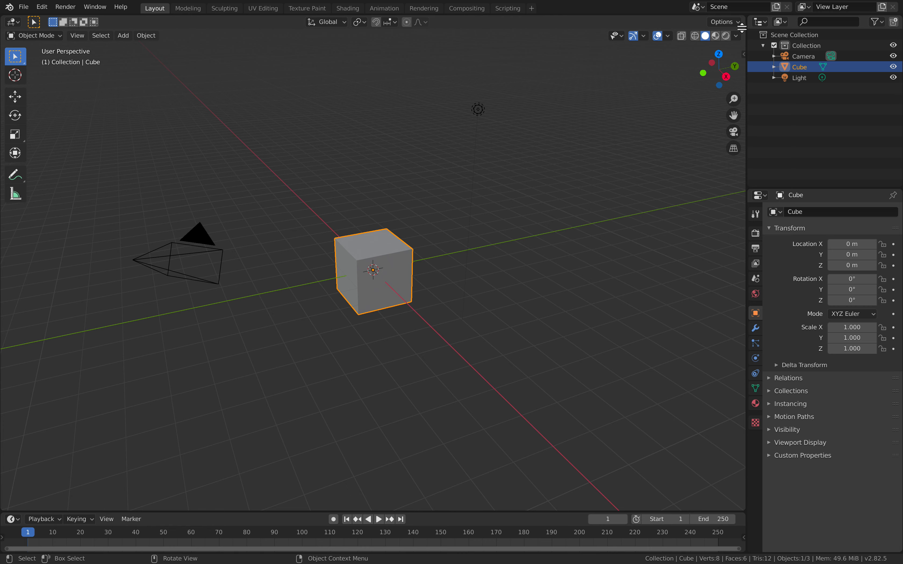
- Change the upper 3D viewport into a Sverchok Nodes editor and delete all default objects from the scene
left_click(13, 22)
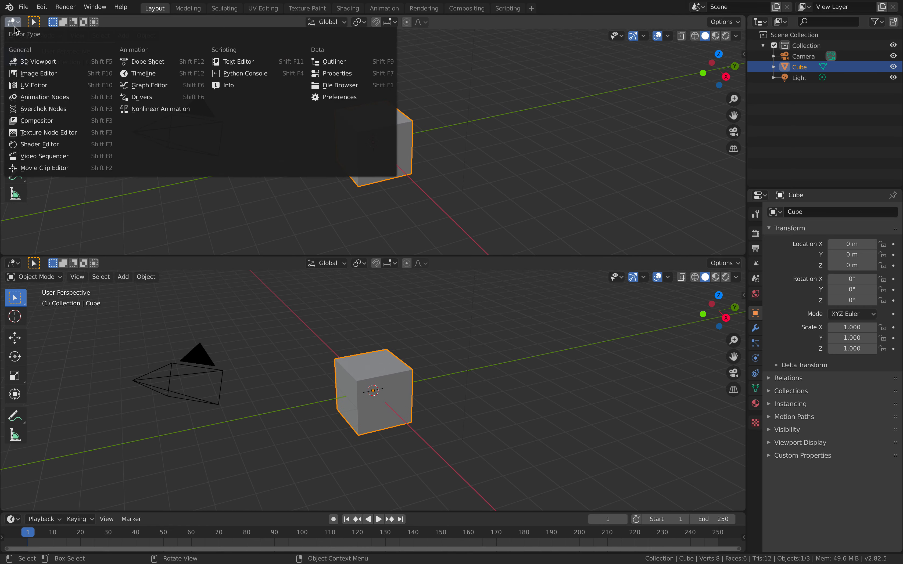
left_click(59, 113)
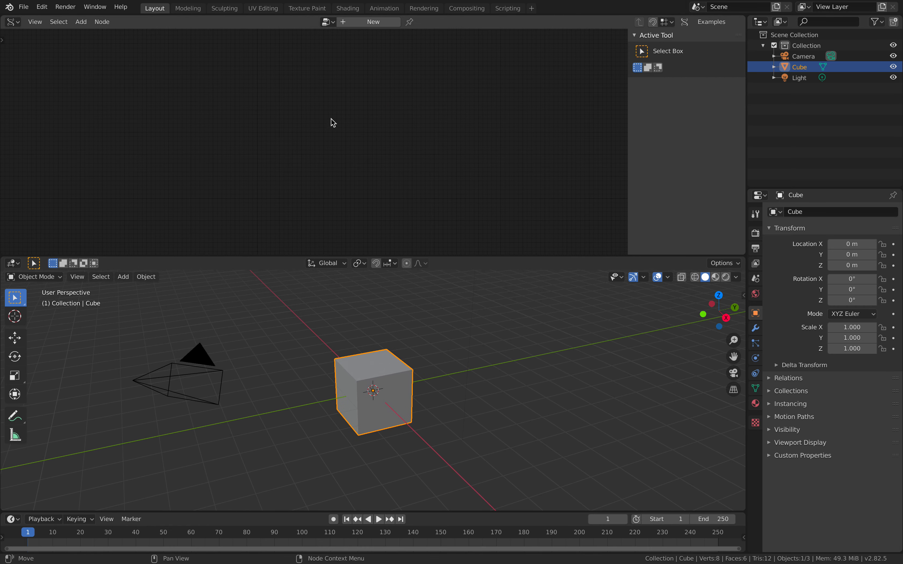
key("a")
key("Delete")
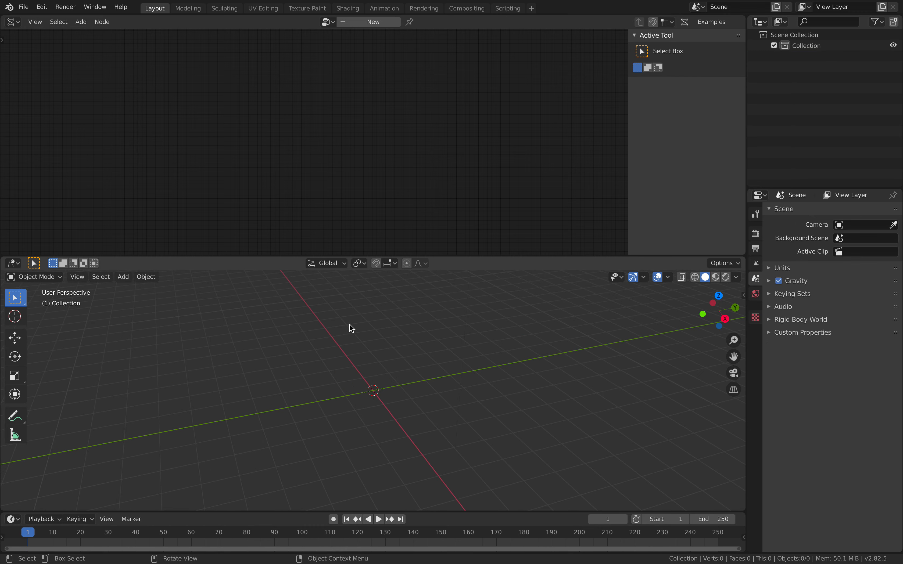
- Hide the node editor's sidebar, create a new node tree and add a Ring node to it
left_click_drag(628, 137, 757, 135)
left_click(366, 22)
key("shift+a")
left_click(298, 88)
type("ring")
key("Return")
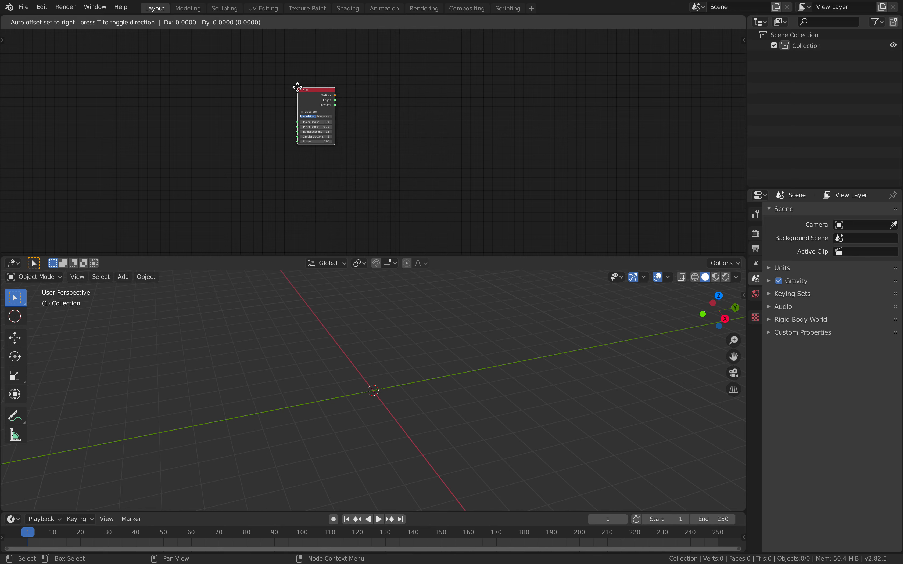
left_click(296, 89)
scroll(363, 94, "up", 3)
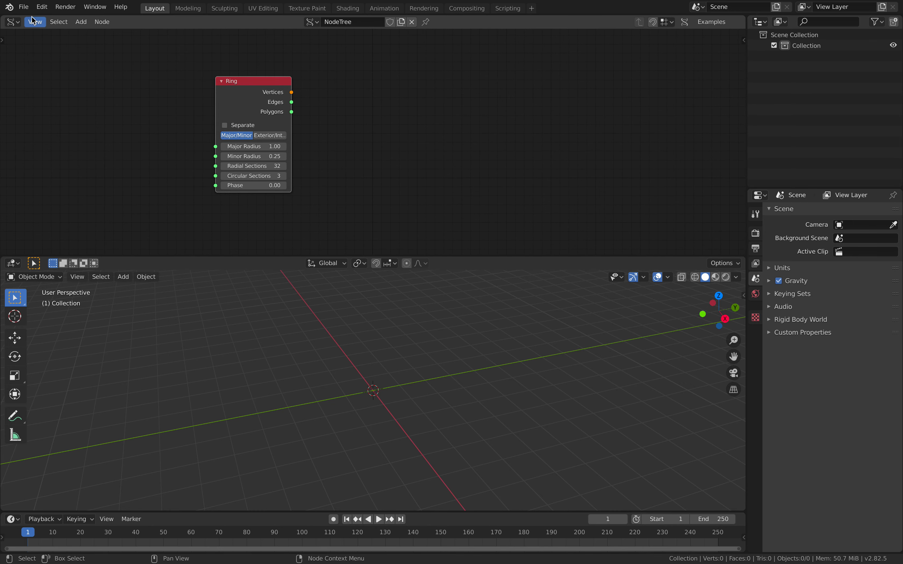
- Save the file to the Desktop as sv_olympic_001.blend
left_click(23, 6)
left_click(61, 84)
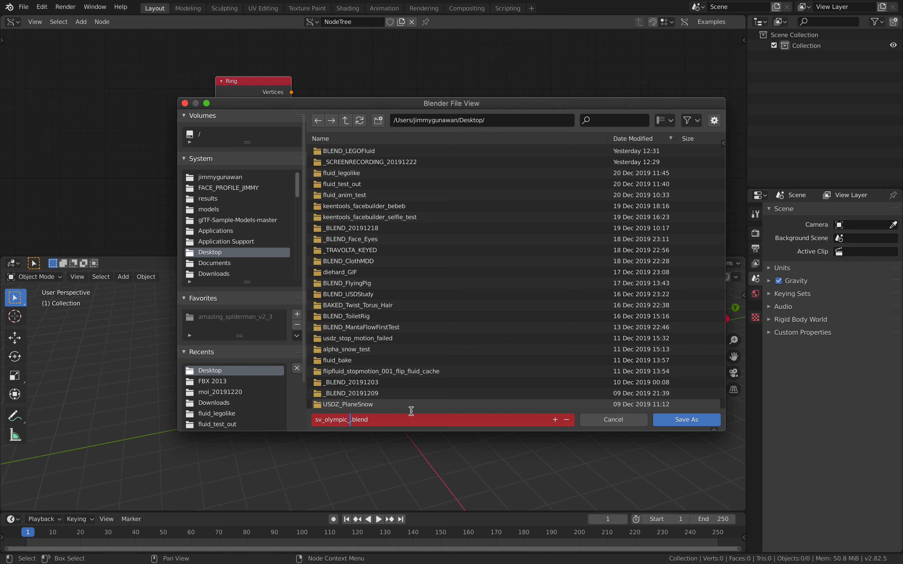
type("001")
key("Return")
left_click(686, 419)
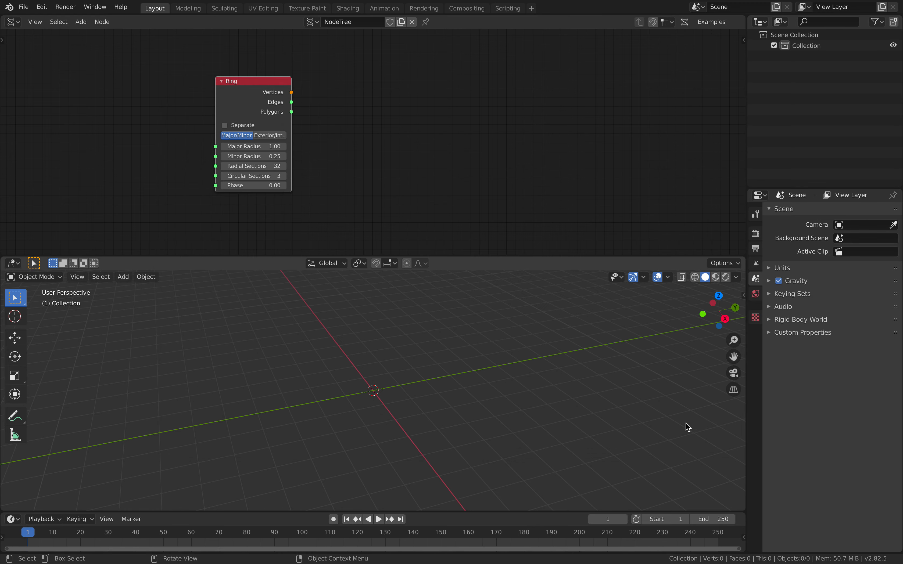
- Add a Viewer Draw Mk3 node beside the Ring node
key("shift+a")
left_click(410, 129)
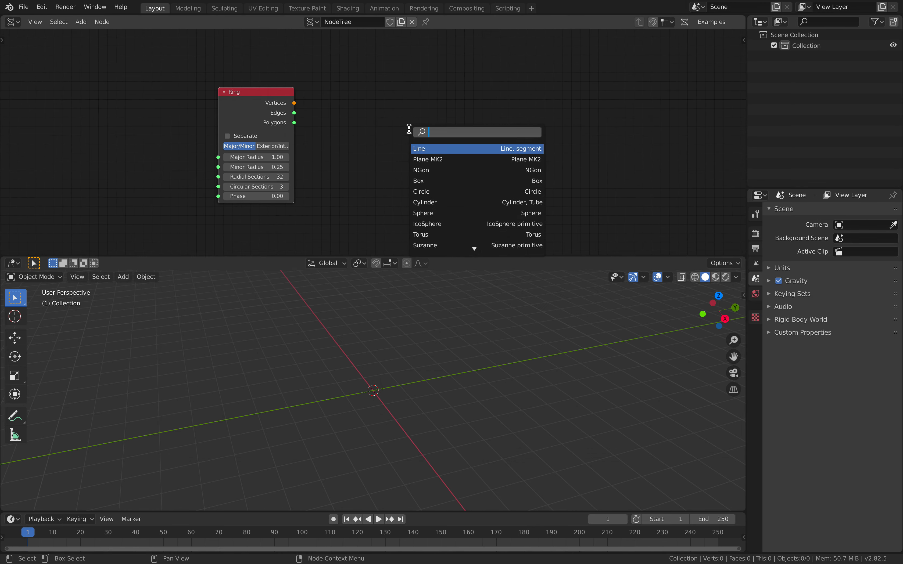
type("viewer")
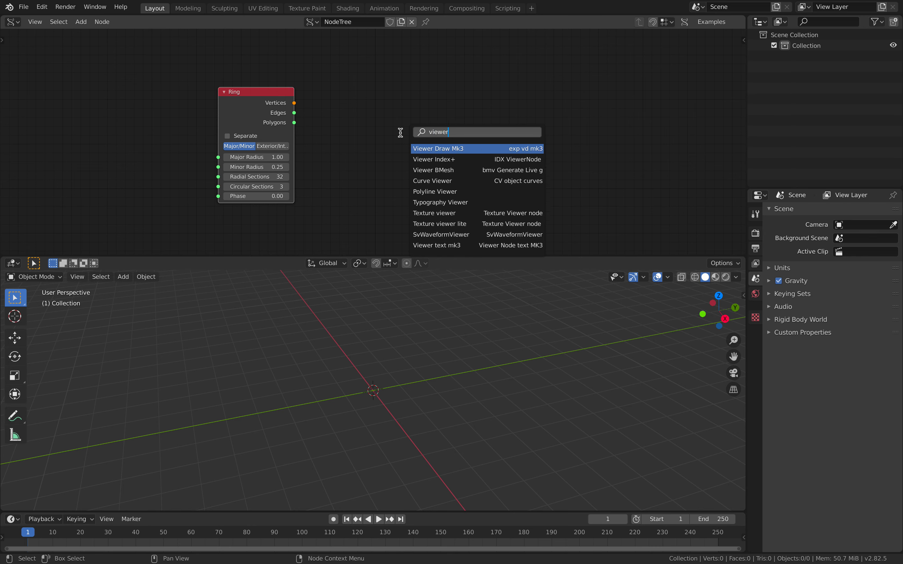
key("Return")
left_click(429, 76)
- Connect the Ring's Vertices and Polygons outputs to the Viewer Draw node's verts and faces inputs
mouse_move(295, 105)
left_mouse_down()
mouse_move(458, 126)
mouse_move(370, 139)
mouse_move(295, 123)
left_mouse_up()
middle_click_drag(407, 280, 280, 370)
mouse_move(345, 463)
middle_mouse_down()
mouse_move(376, 396)
mouse_move(377, 368)
mouse_move(367, 413)
mouse_move(404, 402)
middle_mouse_up()
left_click_drag(495, 156, 544, 157)
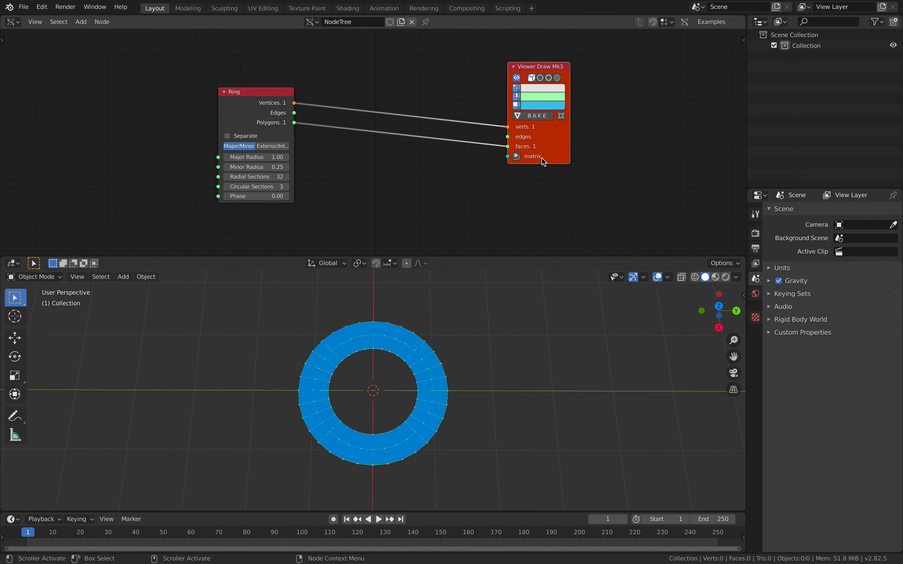
- Switch the 3D viewport to the top orthographic view and move the Viewer Draw node farther from the Ring
left_click(719, 316)
left_click(719, 310)
middle_click_drag(521, 352, 443, 353, "shift")
key("g")
left_click_drag(598, 135, 614, 133)
left_click_drag(253, 92, 202, 55)
key("shift+a")
left_click(359, 153)
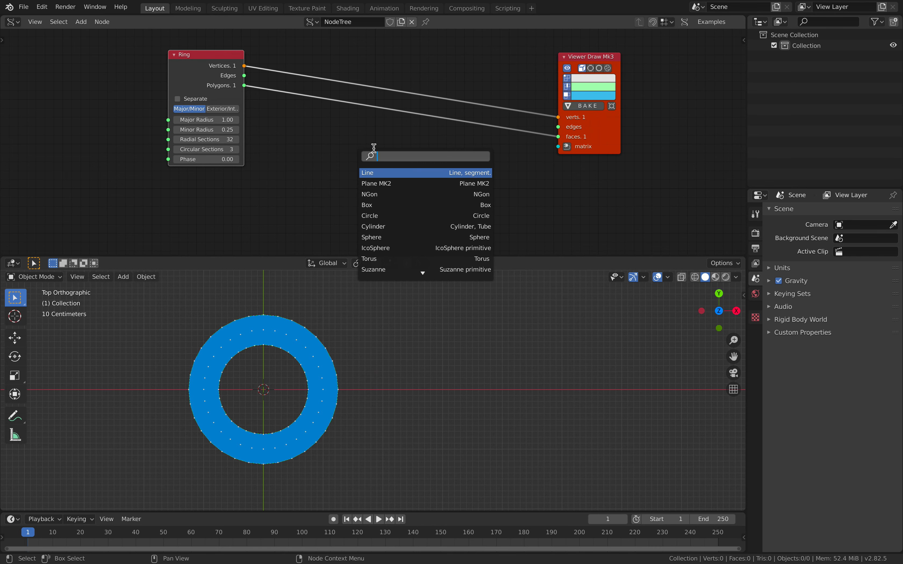
key("Escape")
- Switch to the browser to examine the Olympic logo reference image, and return to Blender
key("ctrl+Right")
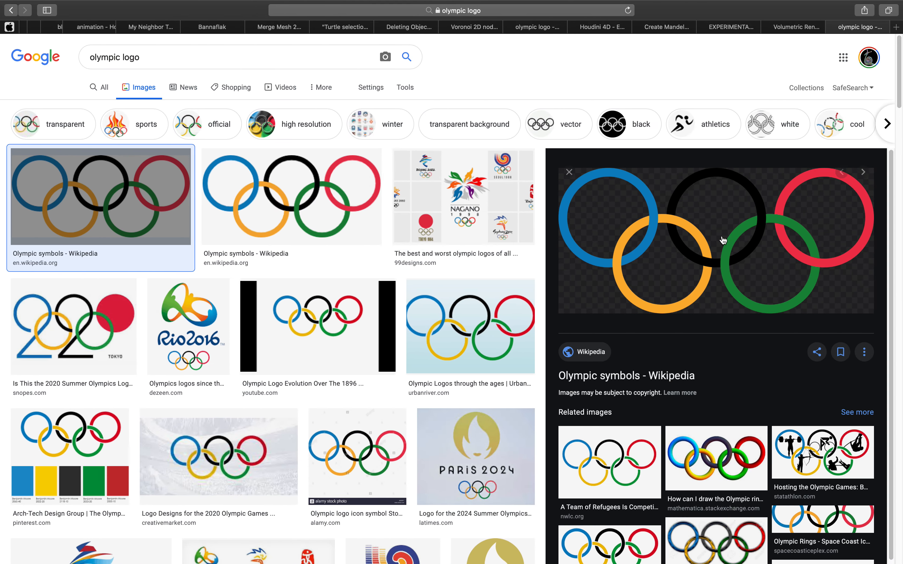
key("ctrl+Left")
- Add a Polygon Grid node and place it below the Ring node
key("shift+a")
left_click(352, 149)
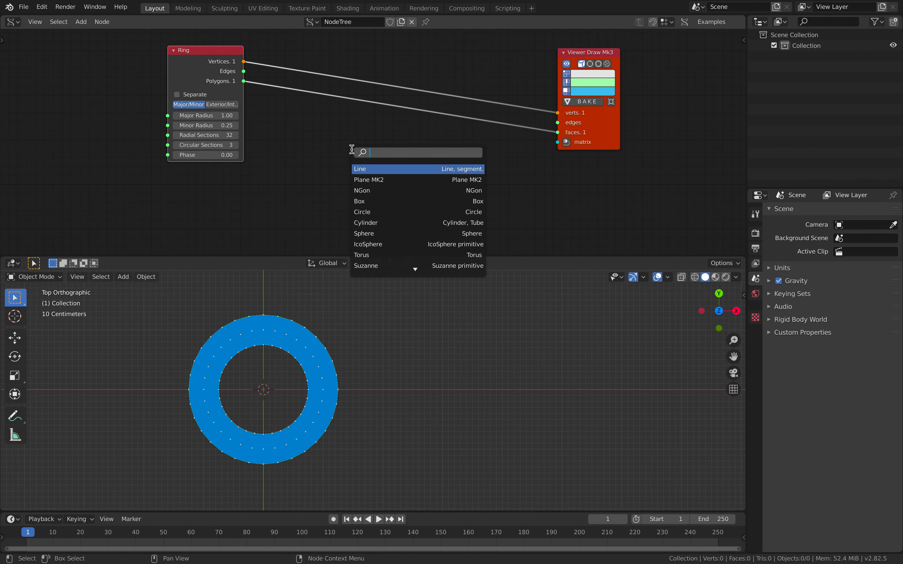
type("polygon")
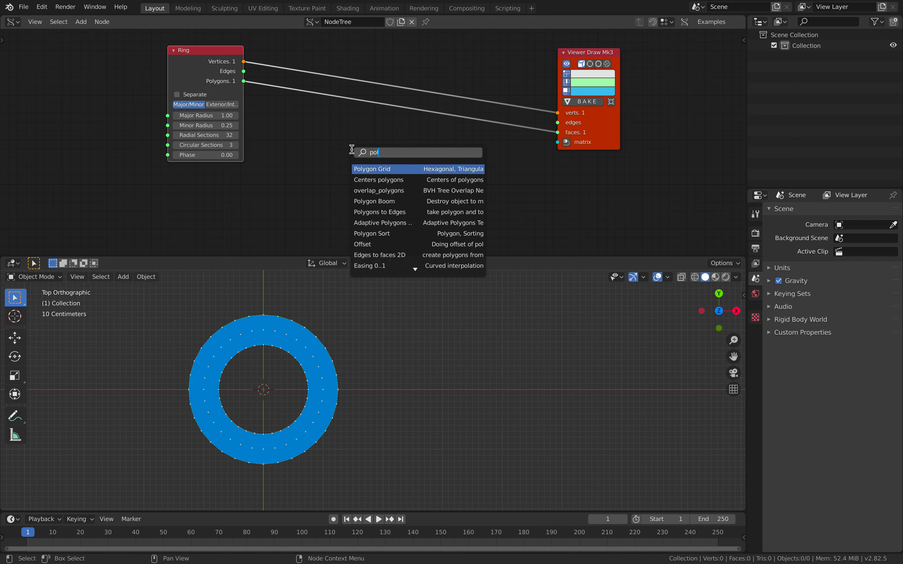
key("Return")
left_click(275, 154)
left_click_drag(597, 133, 632, 133)
scroll(492, 150, "down", 2)
middle_click_drag(486, 152, 468, 149)
left_click_drag(313, 166, 287, 168)
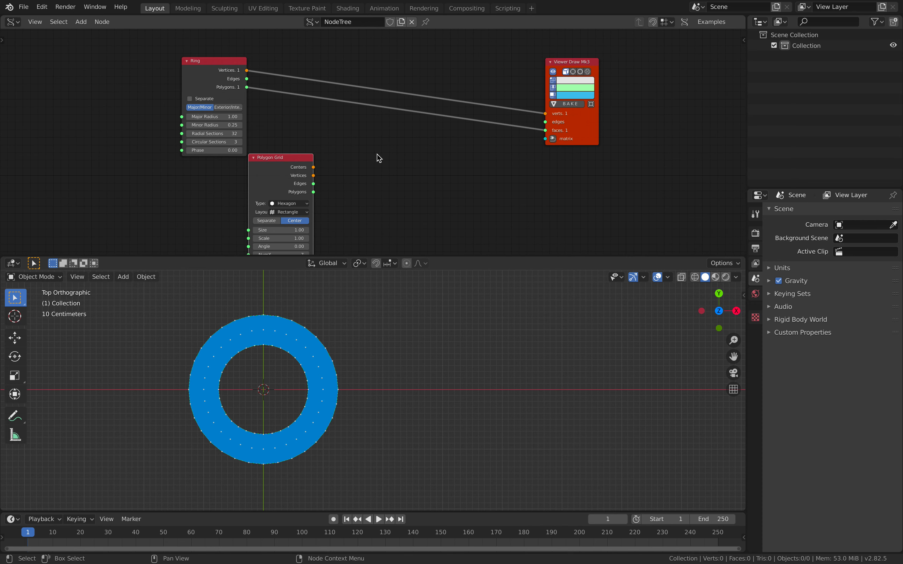
- Shift the Viewer Draw node aside and add a Matrix Apply node between it and the Polygon Grid
left_click_drag(578, 132, 611, 132)
key("shift+a")
left_click(487, 149)
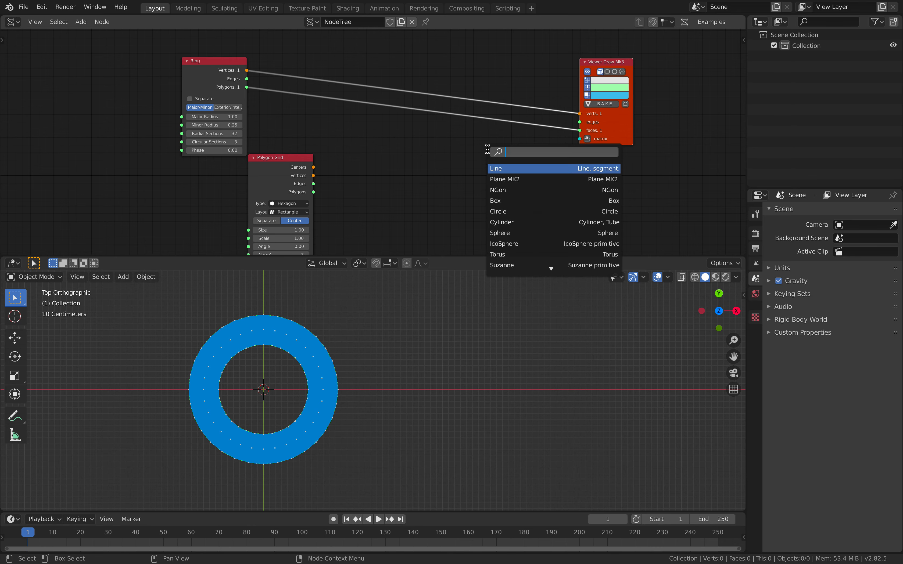
type("appl")
key("Down")
key("Down")
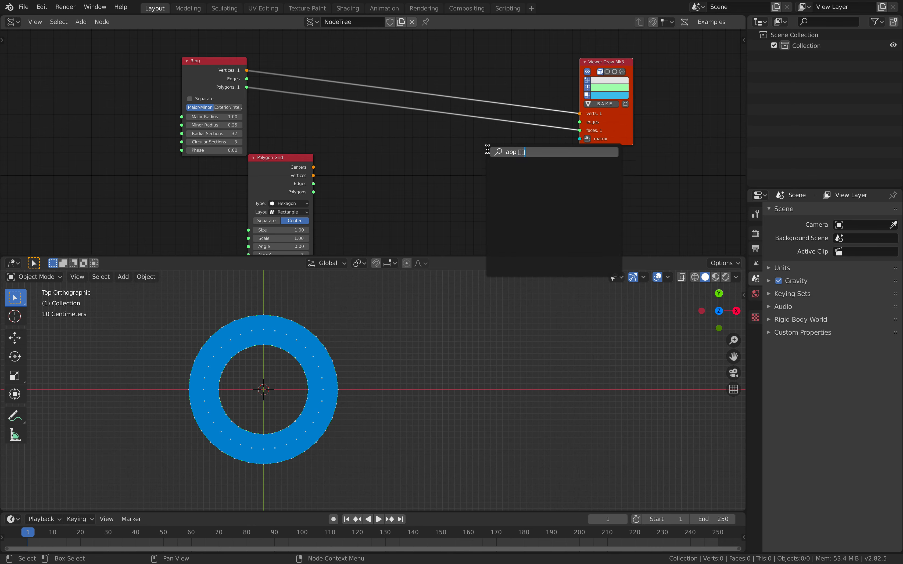
key("BackSpace")
key("BackSpace")
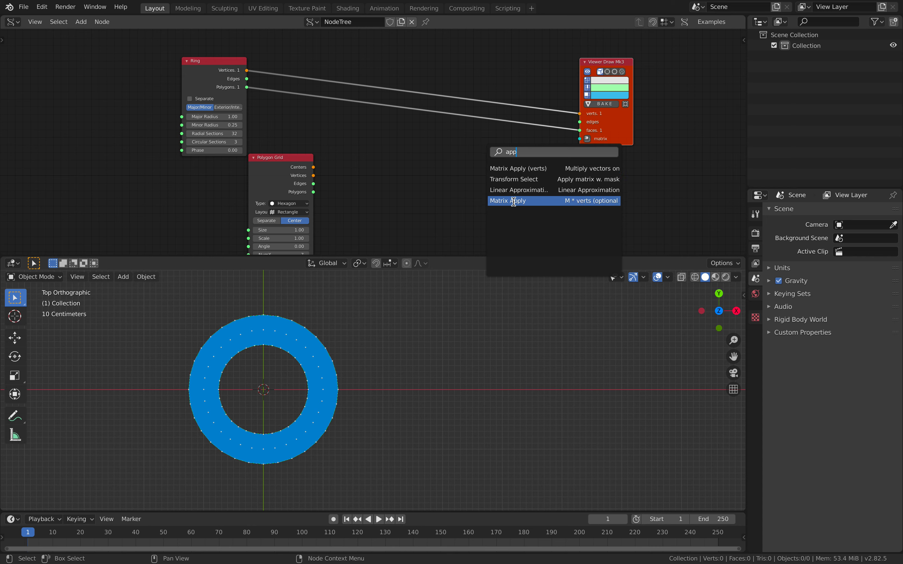
left_click(505, 200)
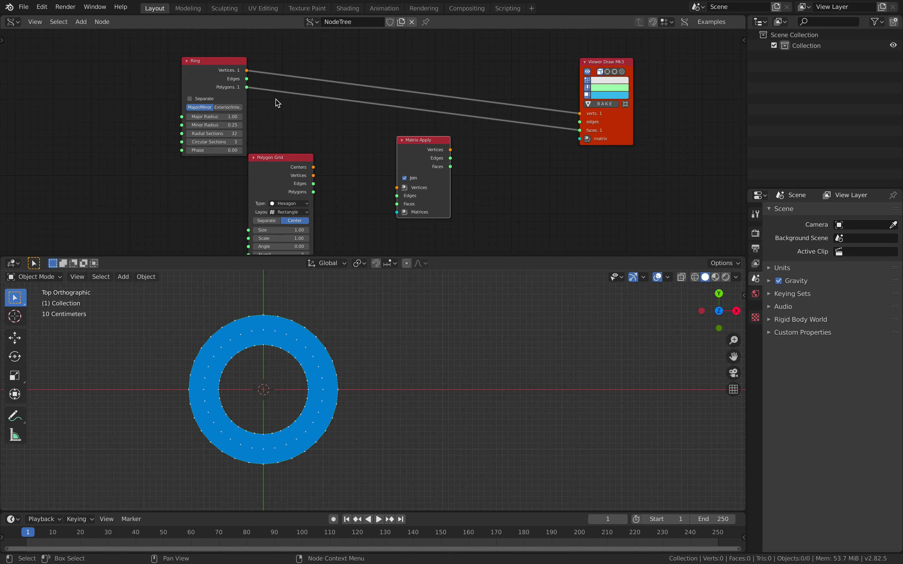
- Connect the Ring's Vertices and Polygons and the Polygon Grid's Centers to Matrix Apply's Vertices, Faces and Matrices inputs
mouse_move(246, 70)
left_mouse_down()
mouse_move(397, 187)
mouse_move(249, 90)
left_mouse_up()
left_click_drag(281, 158, 275, 160)
middle_click_drag(312, 161, 313, 136)
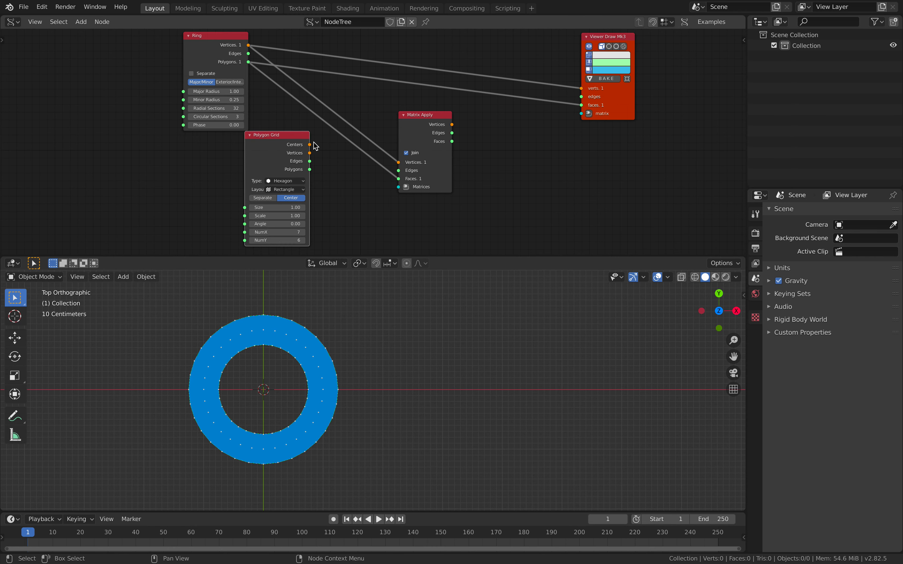
left_click_drag(311, 145, 397, 188)
- Connect Matrix Apply's Vertices and Faces outputs to the Viewer Draw node's verts and faces, and line up both nodes
middle_click_drag(496, 140, 483, 176)
left_click_drag(439, 160, 568, 124)
left_click_drag(440, 177, 568, 141)
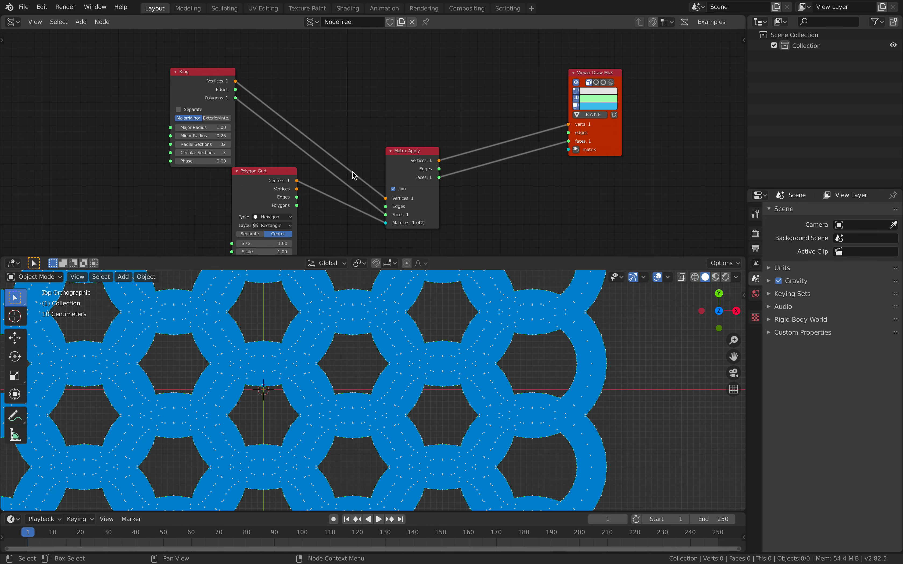
left_click_drag(425, 153, 437, 85)
left_click_drag(596, 130, 560, 130)
- Turn off vertex display in the Viewer Draw node
scroll(377, 312, "down", 7)
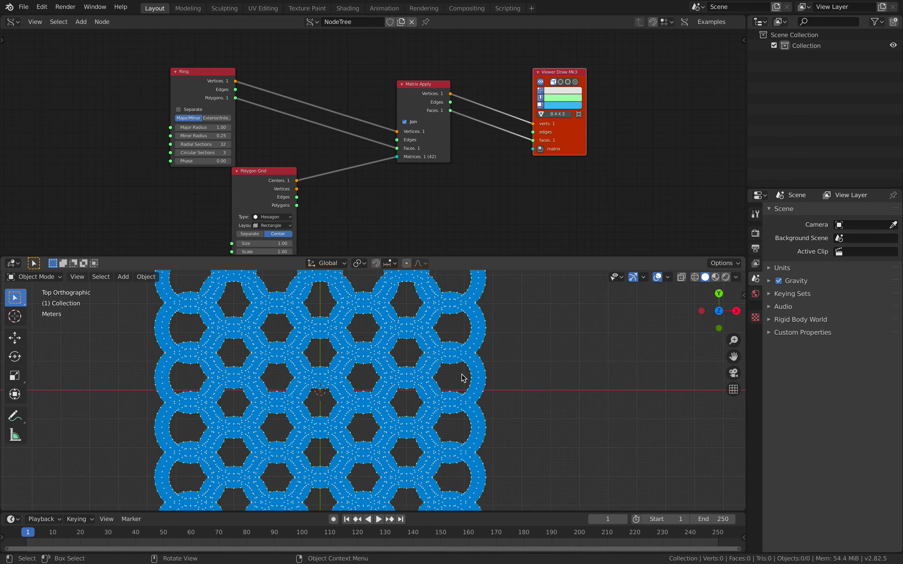
scroll(447, 371, "up", 6)
middle_click_drag(444, 369, 513, 379, "shift")
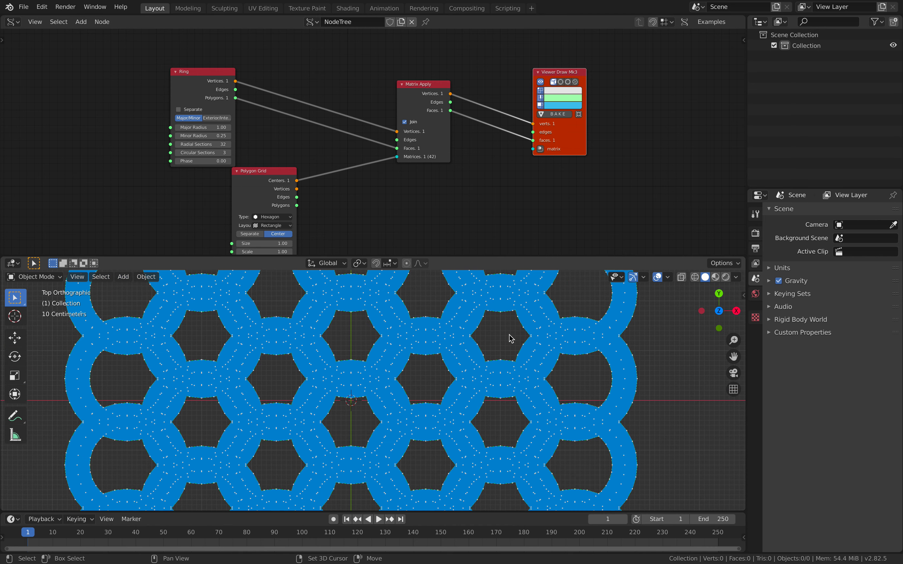
left_click(541, 92)
scroll(467, 374, "down", 1)
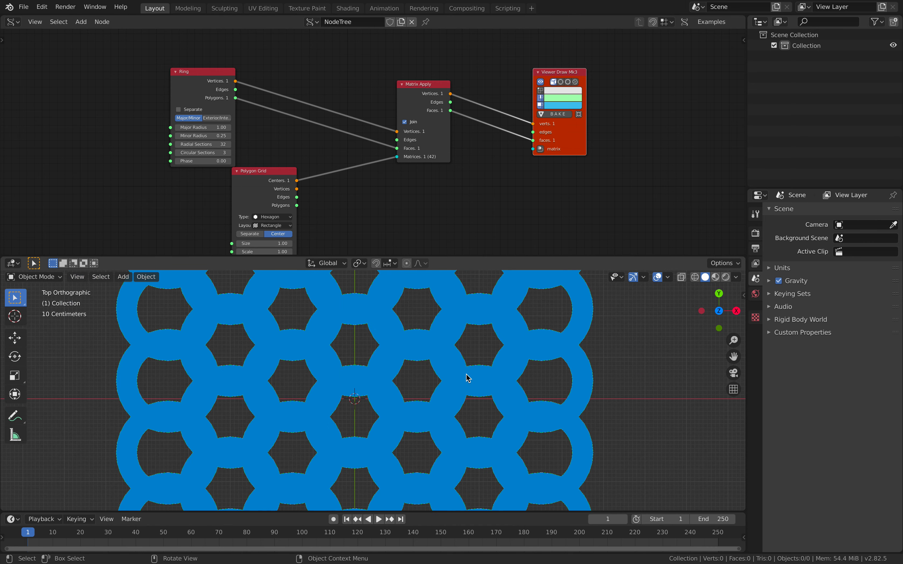
middle_click_drag(466, 374, 489, 362, "shift")
scroll(547, 123, "up", 1)
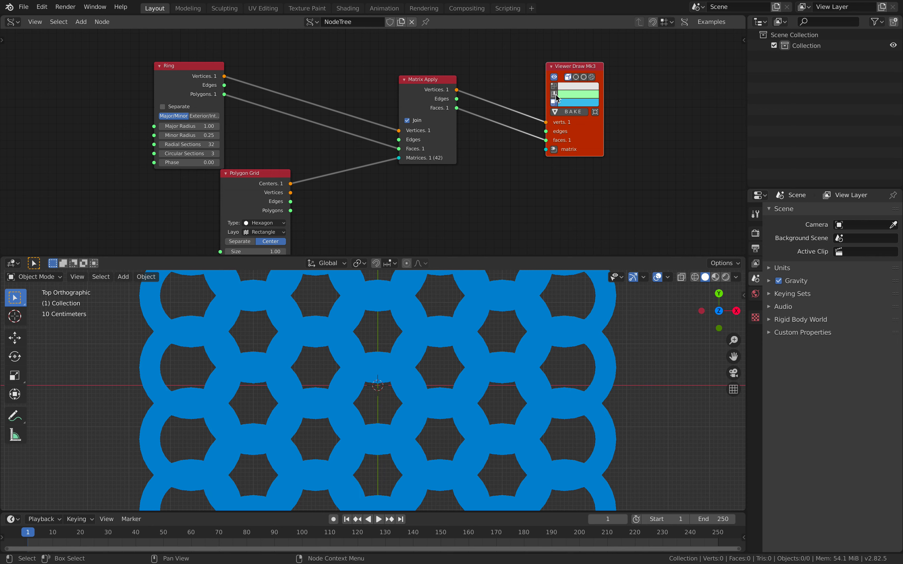
scroll(500, 338, "up", 5)
scroll(500, 337, "down", 7)
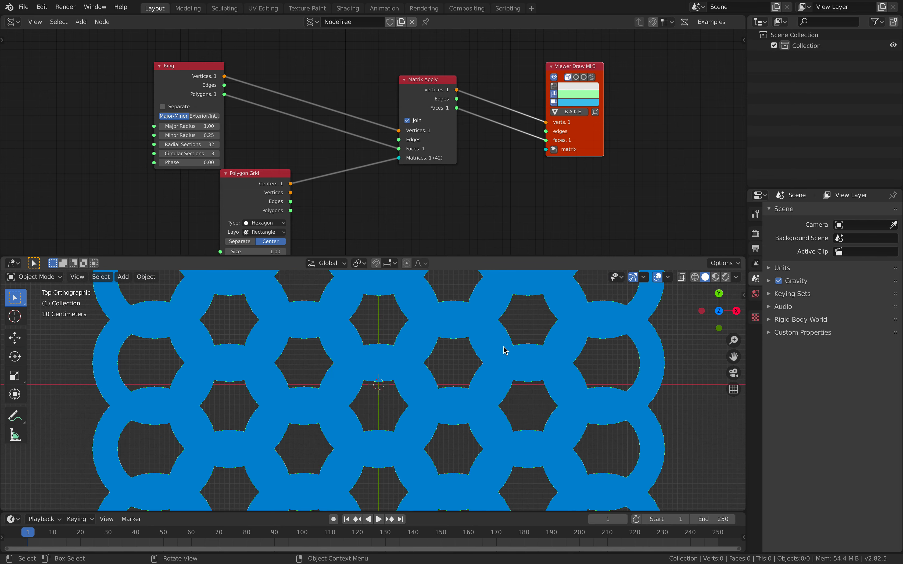
middle_click_drag(504, 351, 509, 336, "shift")
- Set the Ring's Major Radius to 1.10 and its Minor Radius to 0.17
left_click_drag(580, 140, 593, 133)
middle_click_drag(429, 173, 453, 165)
left_click_drag(198, 78, 189, 78)
left_click_drag(203, 118, 226, 117)
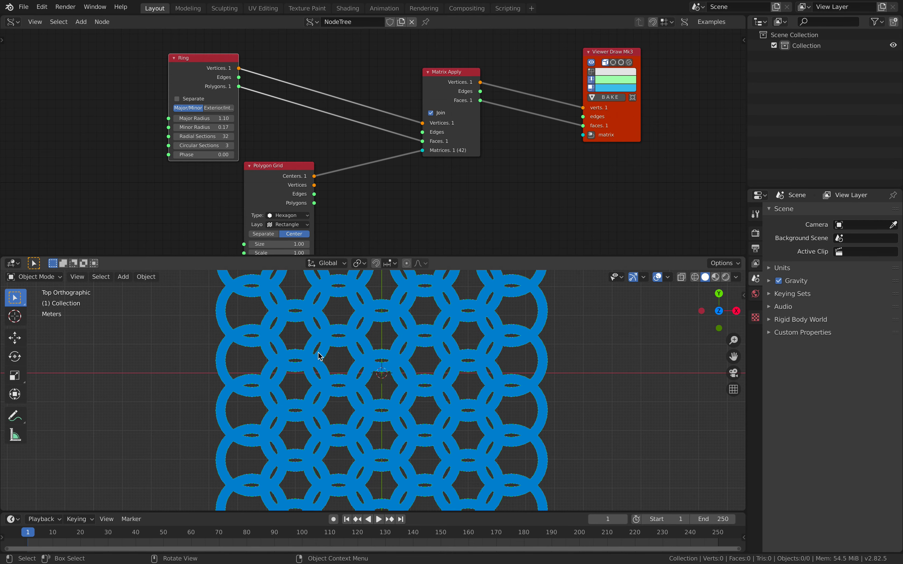
- Set the Polygon Grid's NumX to 5 and NumY to 1 for a single staggered row of rings
middle_click_drag(370, 175, 376, 125)
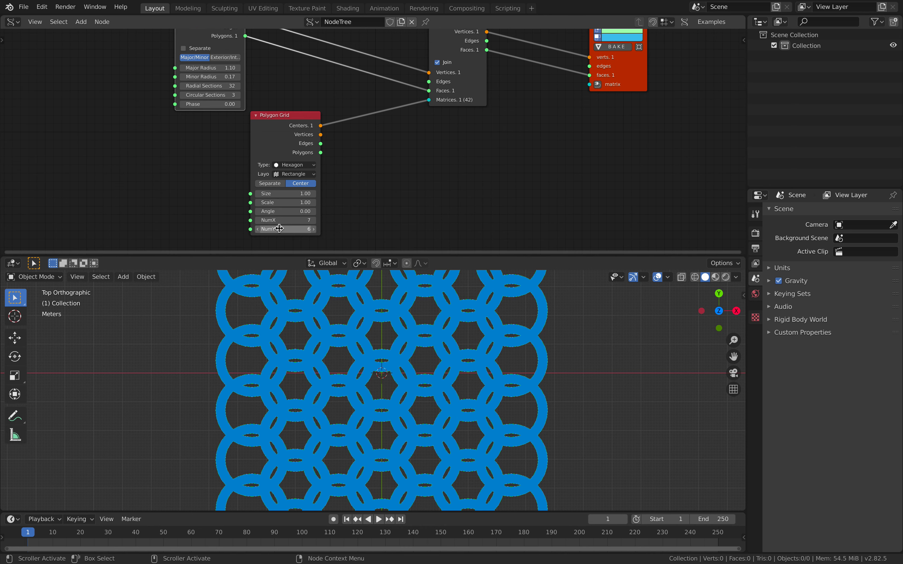
left_click(259, 221)
left_click(259, 221)
left_click(259, 221)
left_click(258, 220)
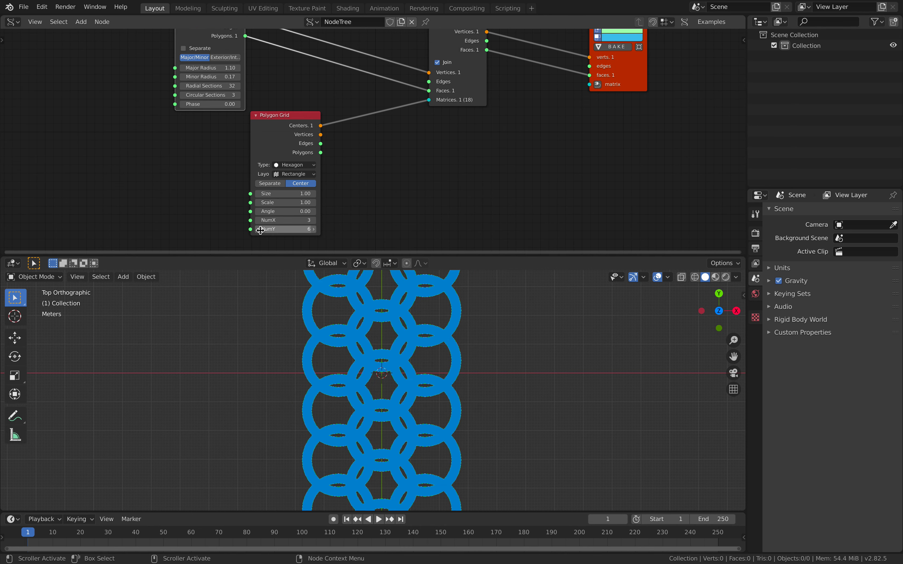
left_click(259, 230)
left_click(259, 229)
left_click(259, 229)
left_click(259, 229)
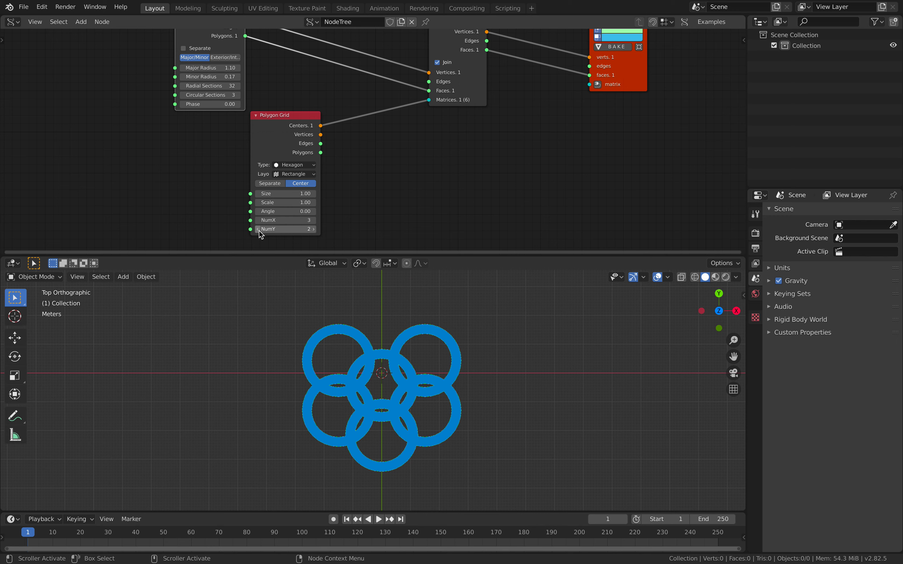
left_click(259, 229)
left_click(314, 220)
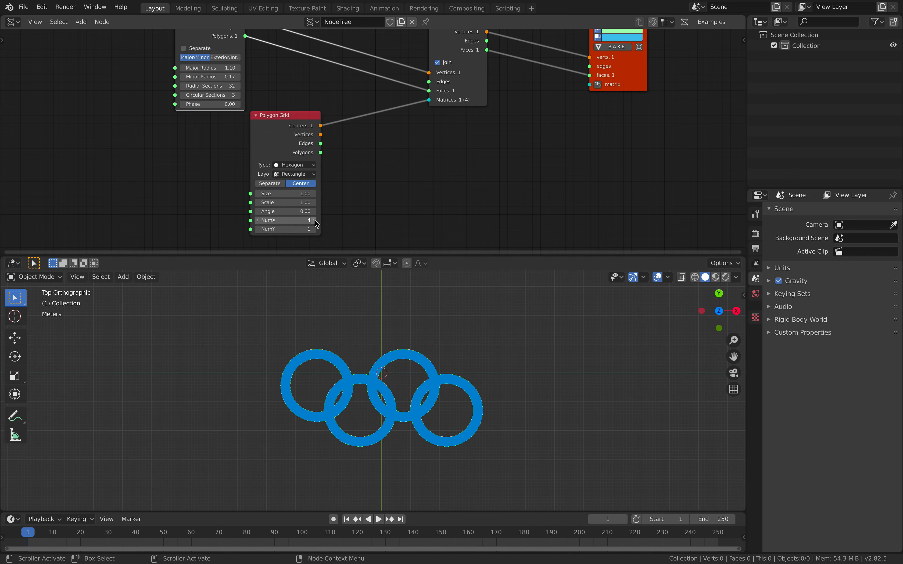
left_click(315, 220)
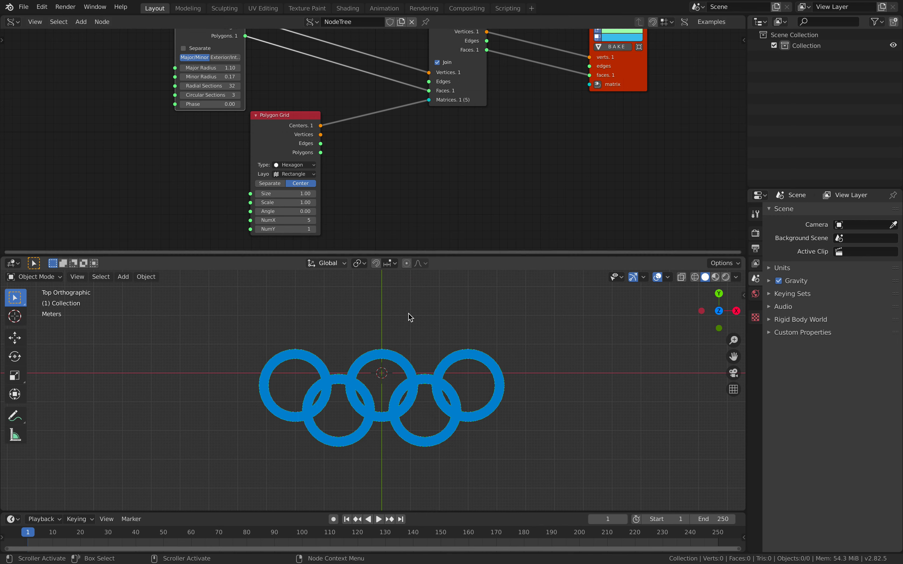
- Try a different Size on the Polygon Grid node and set it back to 1
scroll(452, 348, "up", 2)
scroll(384, 184, "right", 1)
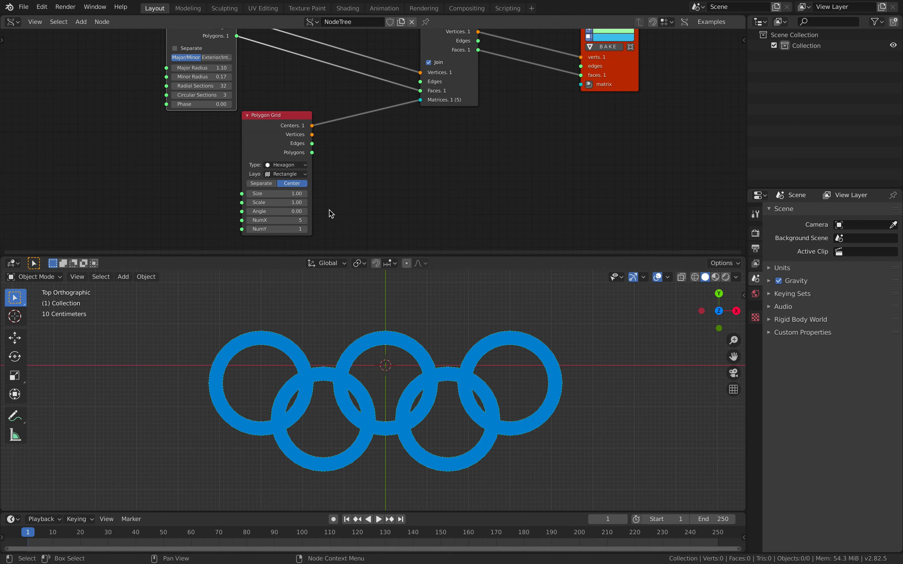
left_click_drag(276, 193, 256, 193)
left_click(292, 193)
type("1")
key("Return")
- Save the file and spread out the Polygon Grid, Matrix Apply and Viewer Draw nodes to free space between them
middle_click_drag(385, 184, 377, 196)
key("ctrl+s")
left_click_drag(266, 140, 205, 161)
middle_click_drag(407, 117, 407, 127)
left_click_drag(433, 115, 467, 95)
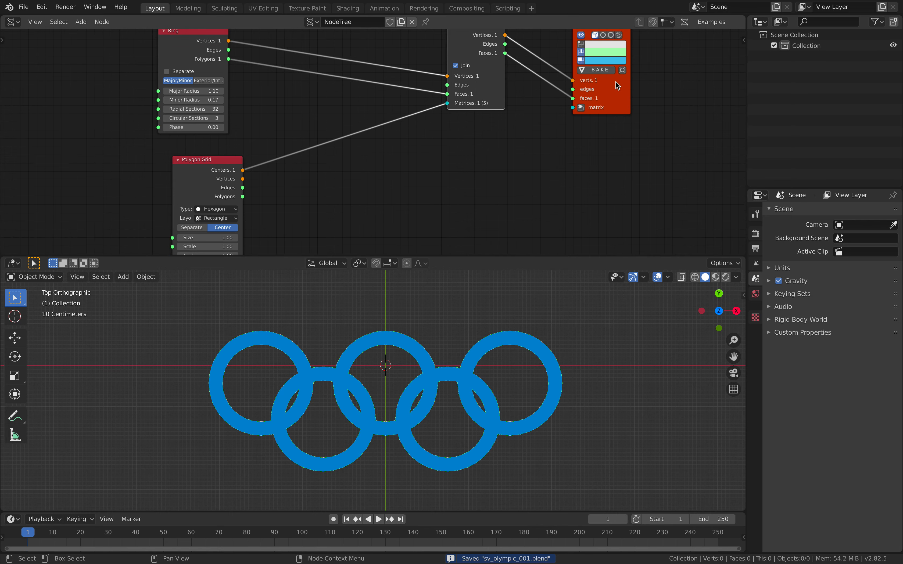
left_click_drag(609, 81, 657, 75)
middle_click_drag(276, 187, 282, 181)
mouse_move(225, 162)
left_mouse_down()
mouse_move(224, 170)
mouse_move(211, 158)
left_mouse_up()
- Insert a Matrix Apply (verts) node between the Polygon Grid's Centers and the Matrix Apply node's Matrices input
key("shift+a")
left_click(327, 178)
type("matrix")
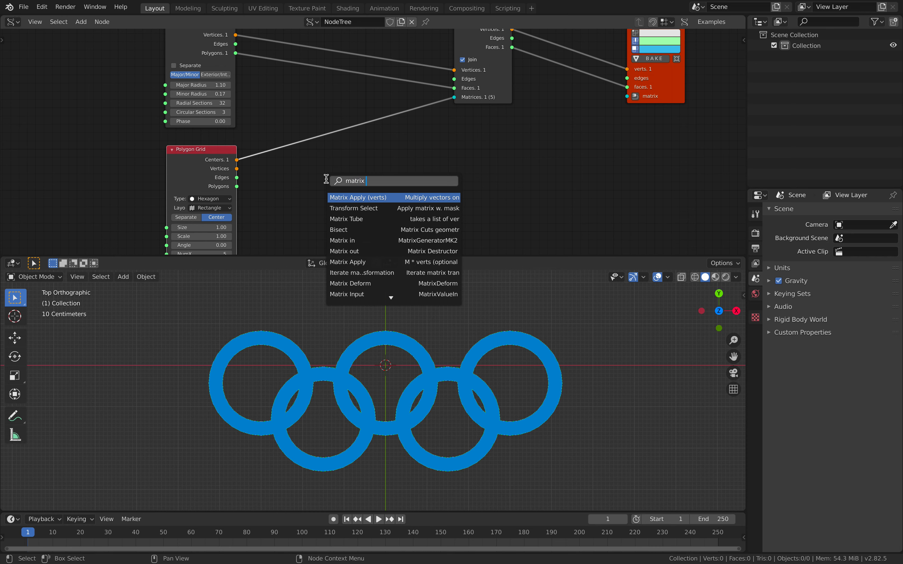
key("Return")
left_click(367, 105)
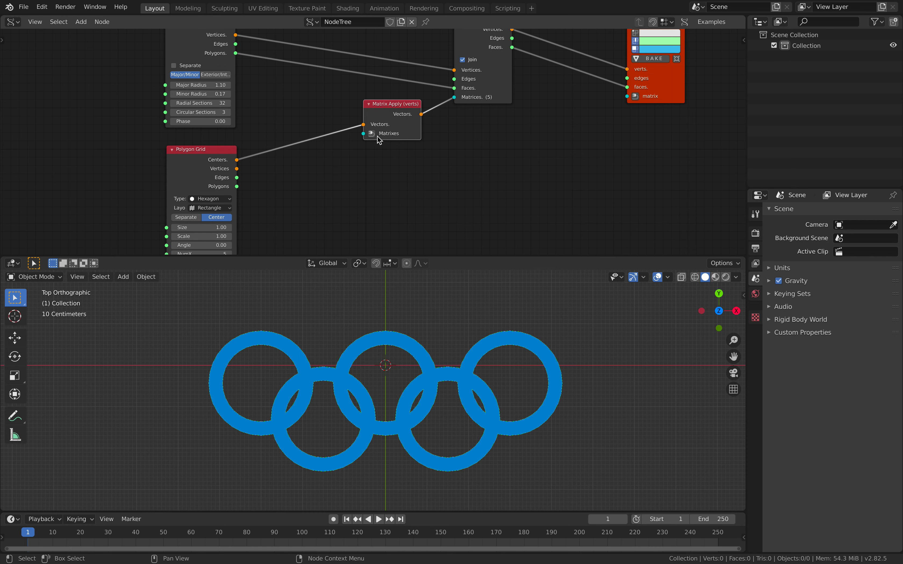
- Add a Matrix in node and connect it to the Matrixes input of Matrix Apply (verts)
left_click(354, 189)
left_click_drag(298, 118, 323, 185)
middle_click_drag(330, 176, 387, 126)
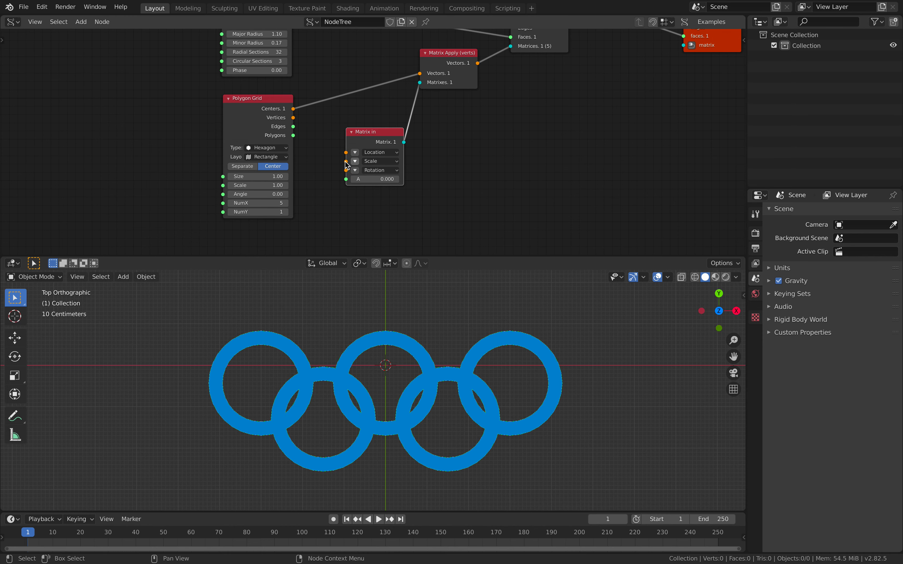
- Move the Polygon Grid aside, add a Vector in node and connect it to the Matrix in node's Scale input
left_click_drag(241, 114, 136, 119)
key("alt+space")
type("vector")
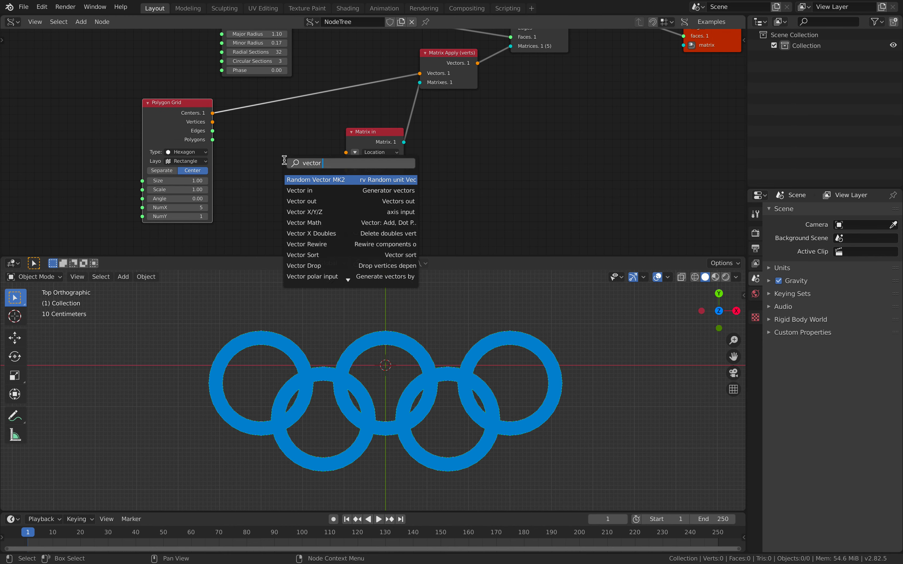
type(" in")
key("Return")
left_click(247, 147)
left_click_drag(288, 162, 345, 161)
- Set the Vector in node's X to 0.858 and Y to 1.290, and save the file
mouse_move(271, 177)
left_mouse_down()
mouse_move(303, 186)
mouse_move(264, 177)
mouse_move(260, 185)
left_mouse_up()
left_click_drag(267, 177, 269, 176)
middle_click_drag(385, 410, 325, 431, "shift")
key("ctrl+s")
- Set the Ring's Minor Radius to 0.08 and Major Radius to 1.12, and save the file
middle_click_drag(317, 112, 335, 152)
left_click_drag(288, 83, 276, 83, "shift")
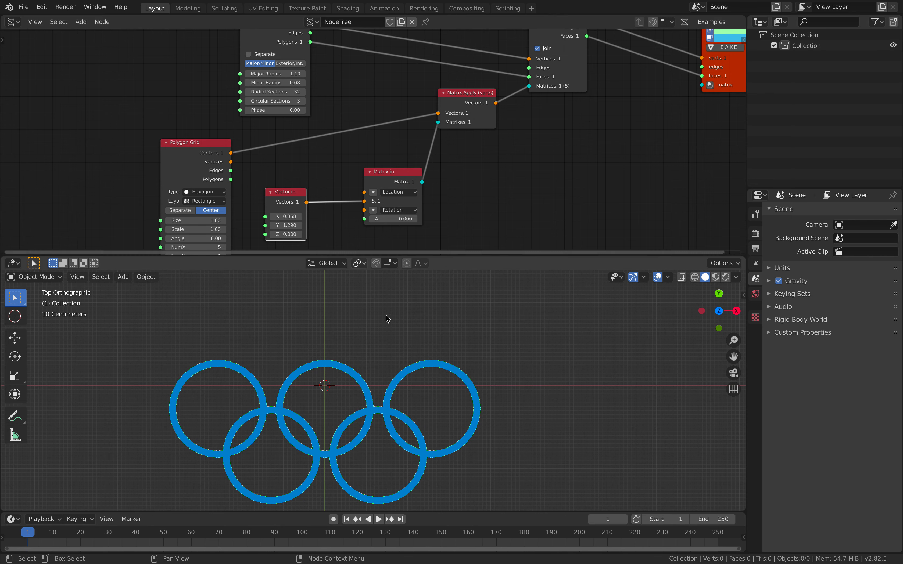
middle_click_drag(377, 304, 375, 283, "shift")
left_click_drag(289, 75, 294, 74, "shift")
middle_click_drag(423, 349, 410, 341, "shift")
key("ctrl+s")
- Switch to the browser's Olympic logo image results, compare the ring proportions with the model, and return to Blender
key("super+Tab")
key("super+Tab")
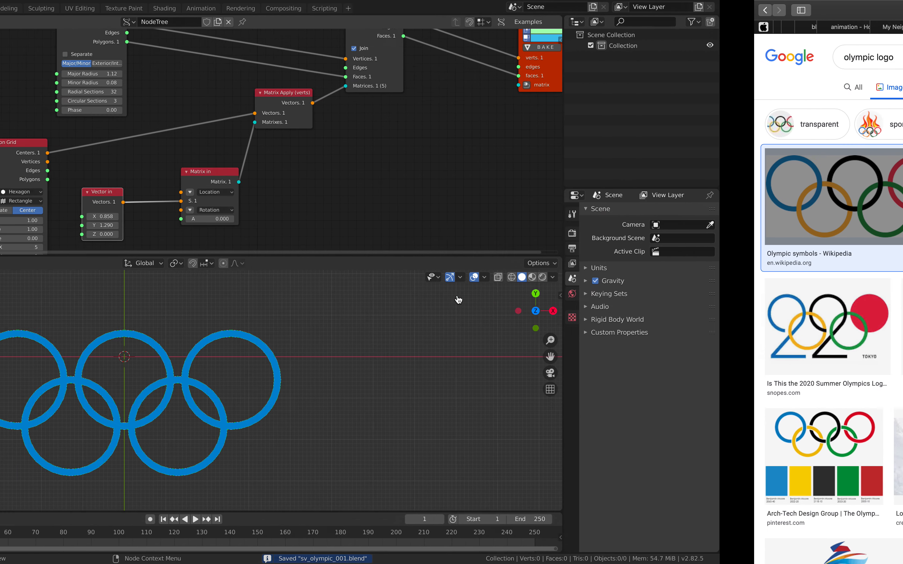
scroll(429, 186, "right", 10)
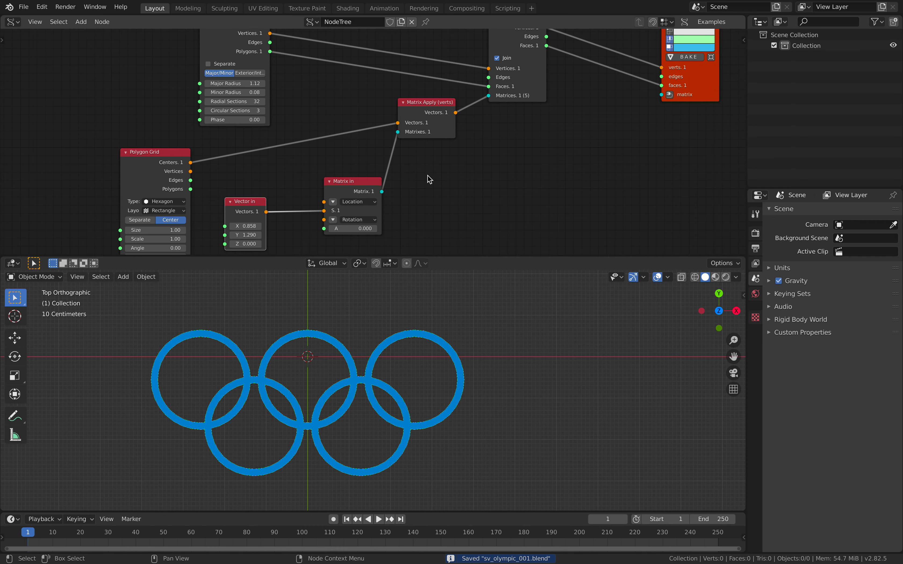
- Bake the rings from the Viewer Draw node and move the baked mesh along X to about 8.36 m
left_click(551, 87)
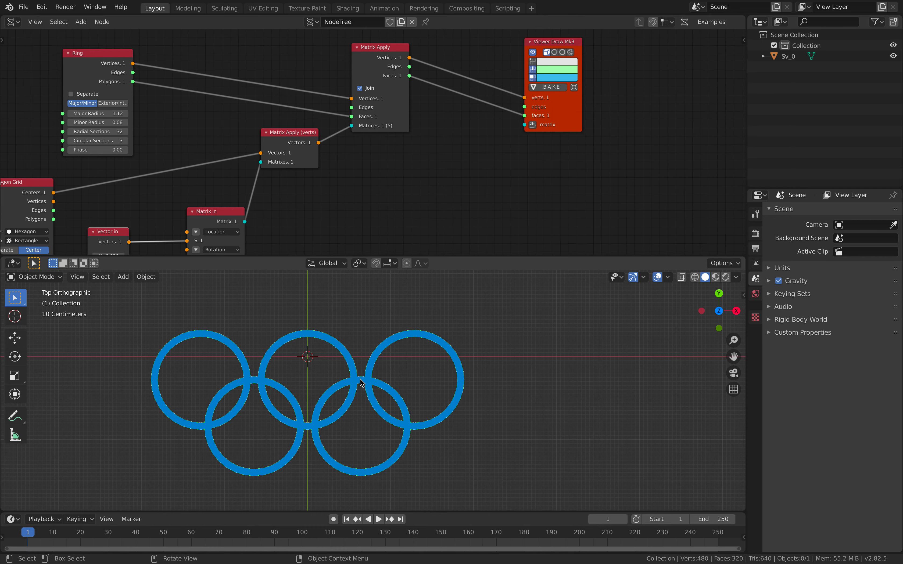
left_click(362, 383)
key("g")
key("x")
left_click(651, 389)
middle_click_drag(584, 380, 386, 398, "shift")
key("g")
key("x")
left_click(472, 378)
- Examine the overlaps in the baked mesh's geometry and move the upper-left ring away as a separate linked piece
scroll(438, 355, "up", 3)
key("Tab")
left_click(365, 341)
scroll(365, 341, "up", 3)
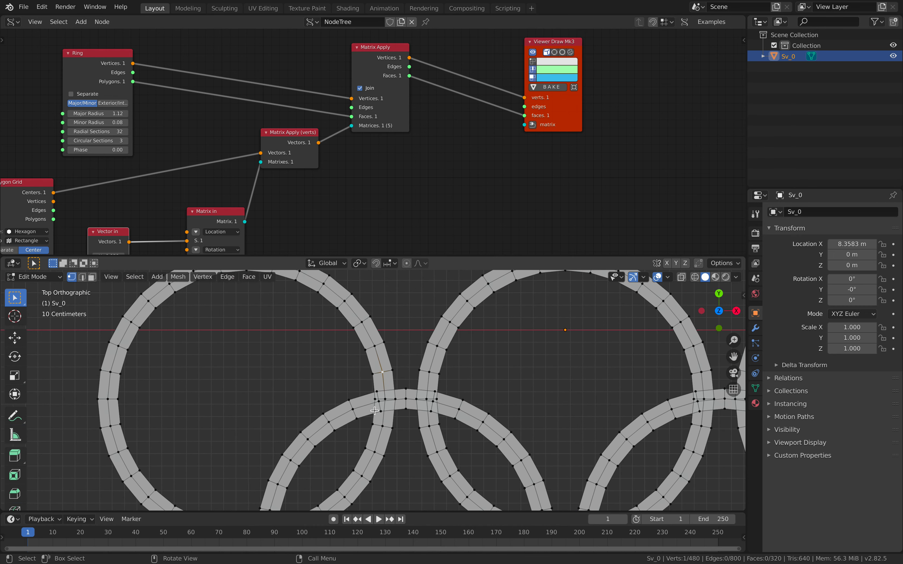
scroll(385, 394, "up", 2)
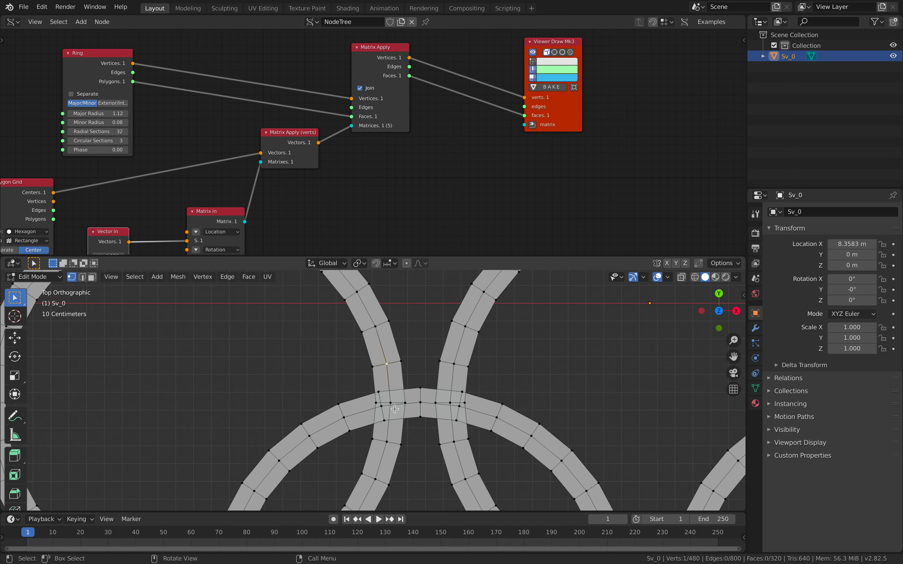
scroll(394, 408, "down", 6)
scroll(416, 356, "up", 1)
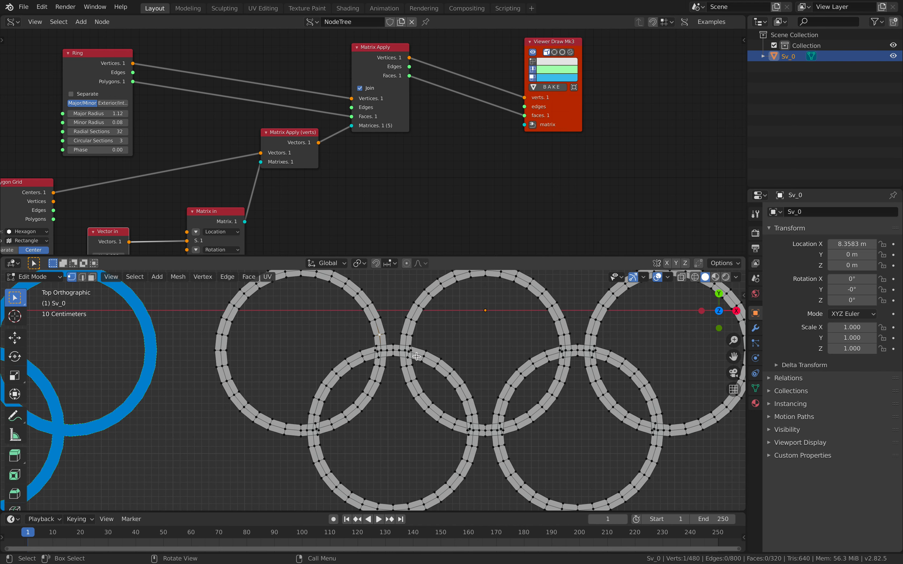
scroll(409, 359, "up", 2)
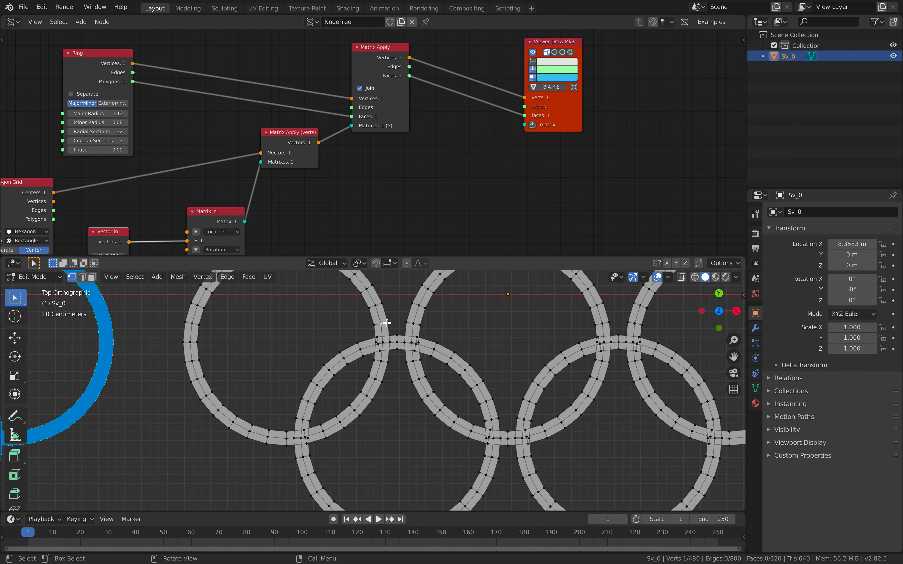
key("l")
scroll(381, 329, "down", 4)
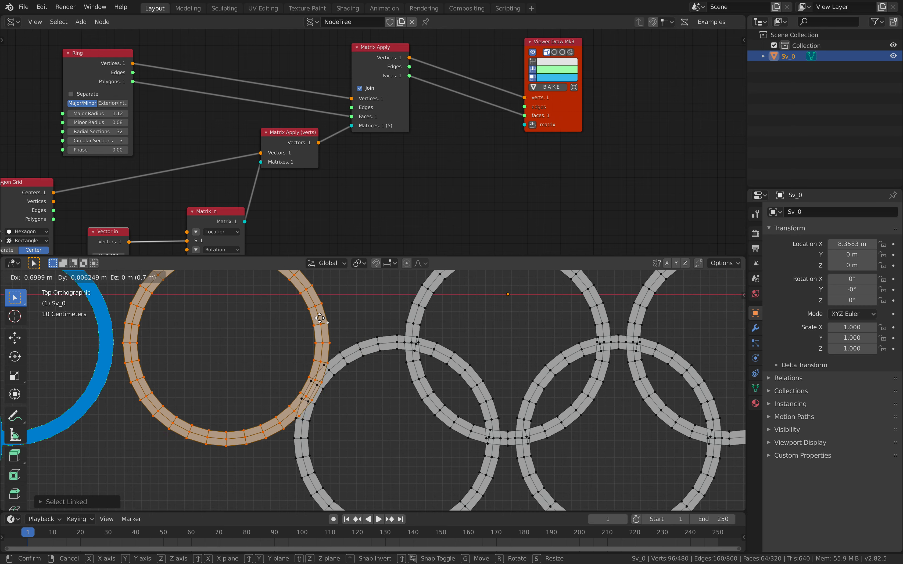
- Delete the baked rings object and save the file
key("Tab")
scroll(439, 335, "left", 2, "shift")
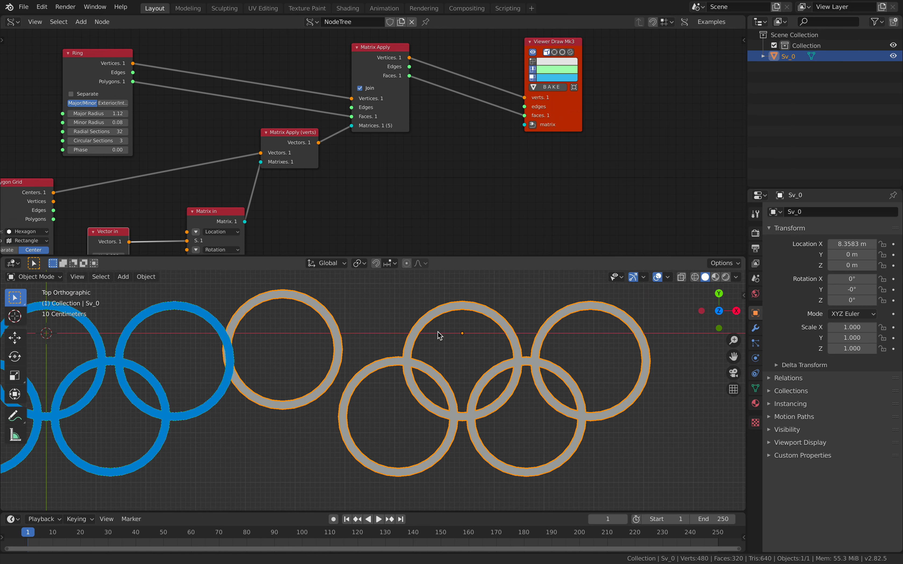
key("Delete")
scroll(453, 351, "left", 10, "shift")
scroll(506, 345, "left", 2, "ctrl")
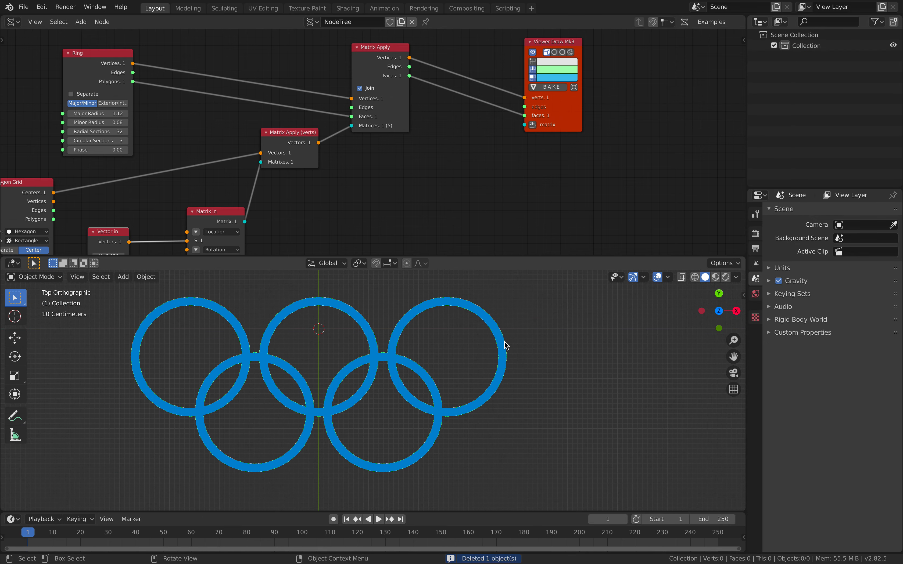
key("ctrl+s")
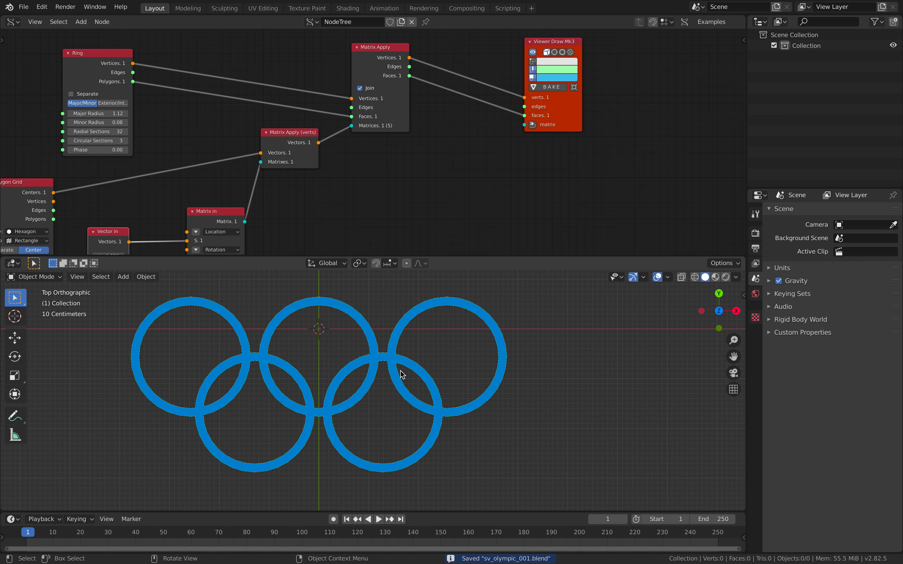
- Move the Viewer Draw node away and add a Merge mesh 2D lite node between it and Matrix Apply
scroll(417, 369, "up", 2)
middle_click_drag(424, 163, 427, 195)
left_click_drag(569, 140, 593, 132)
middle_click_drag(451, 145, 451, 128)
key("alt+space")
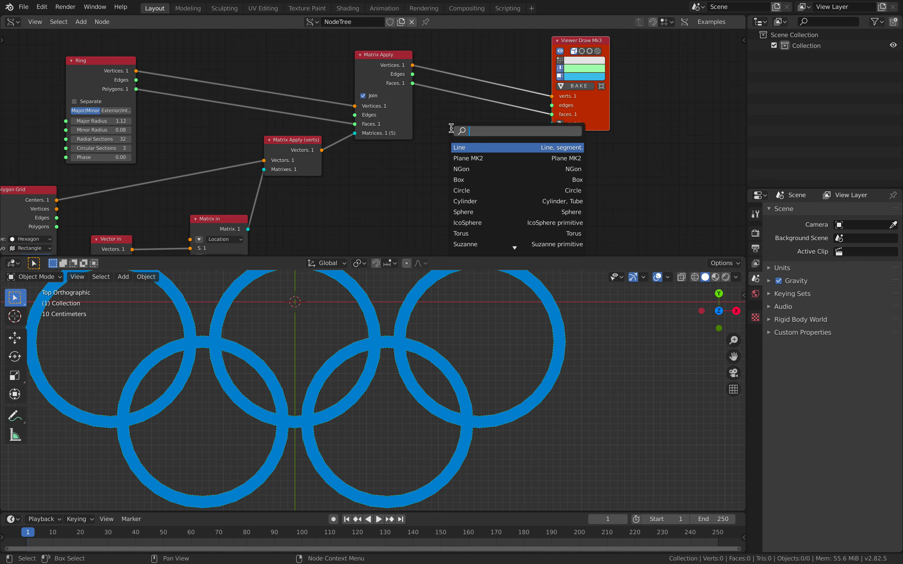
type("merg")
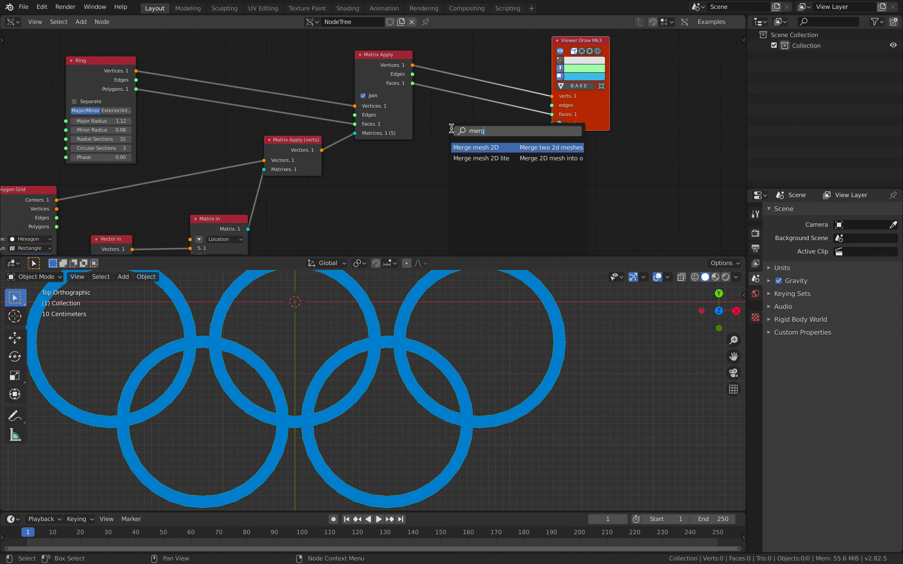
left_click(489, 155)
left_click(471, 61)
- Wire the faces from Matrix Apply through Merge mesh 2D lite into the Viewer Draw node's faces input
left_click_drag(412, 84, 435, 89)
left_click_drag(518, 71, 551, 115)
scroll(462, 337, "down", 3)
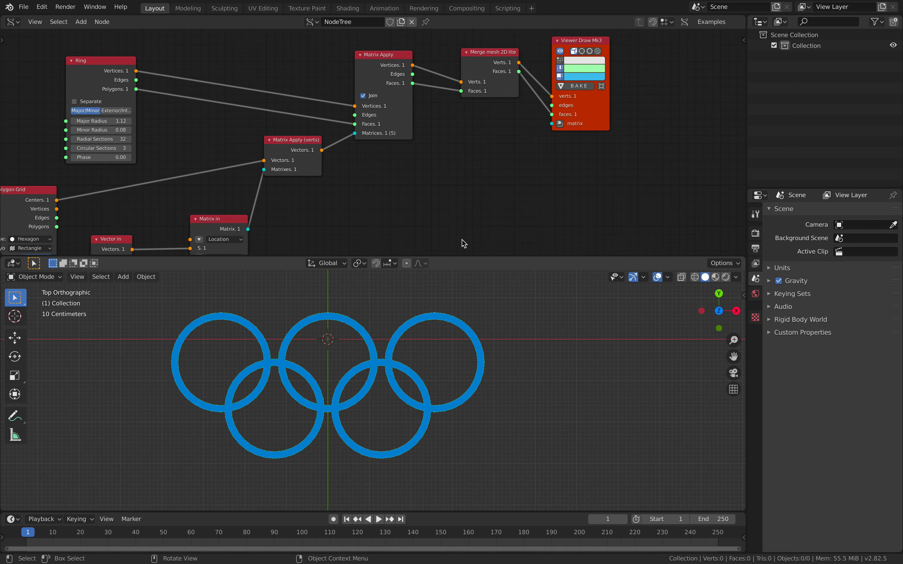
- Bake the merged rings from the Viewer Draw node and give the node tree a fake user
middle_click_drag(559, 131, 496, 126)
left_click(514, 82)
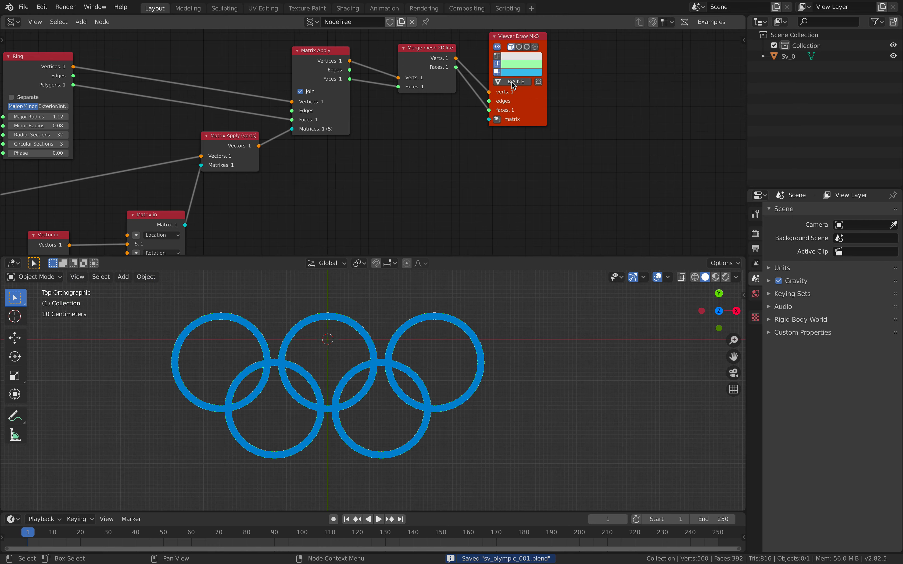
left_click(389, 21)
- Move the baked mesh beside the preview, to about X 8.29 m and Y 0.33 m
key("g")
left_click(612, 369)
middle_click_drag(590, 369, 405, 374, "shift")
scroll(446, 371, "up", 1)
key("g")
left_click(463, 365)
- Put the baked mesh in Edit Mode with face selection and deselect all faces
scroll(404, 374, "up", 3)
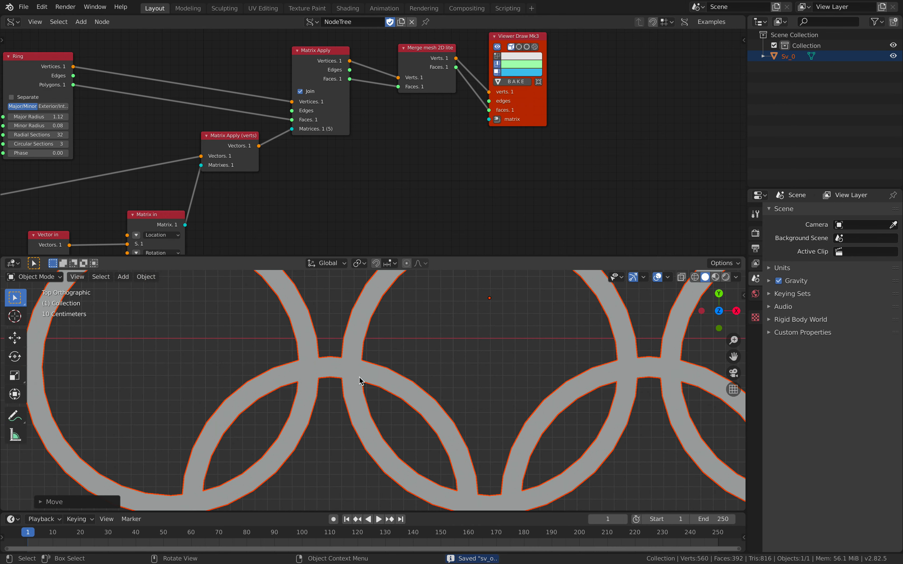
scroll(383, 388, "up", 2)
left_click(381, 382)
key("Tab")
scroll(380, 381, "up", 2)
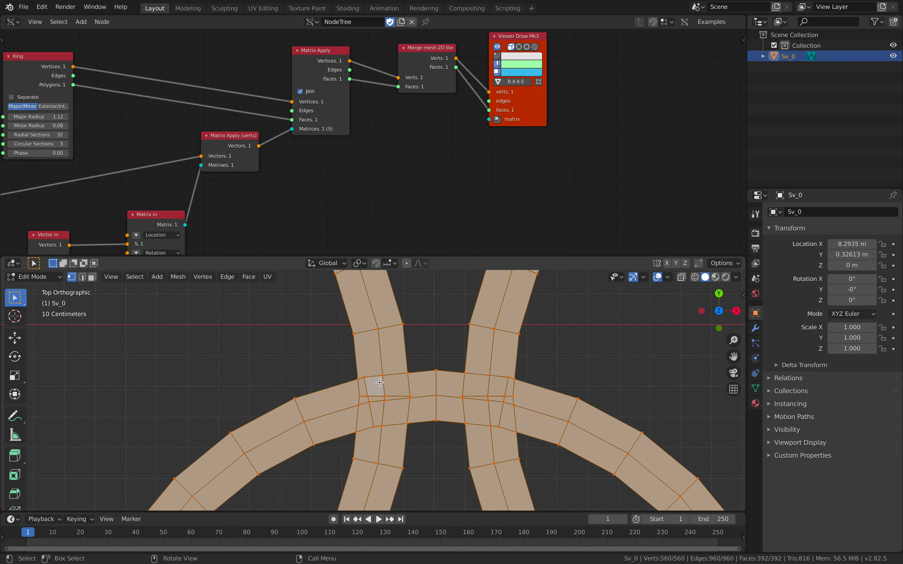
left_click(92, 278)
key("2")
key("3")
key("alt+a")
- Select the nine small faces where the upper-left and lower-left rings cross at the top, and dissolve them into one face
left_click(373, 384)
middle_click_drag(298, 373, 257, 366, "shift")
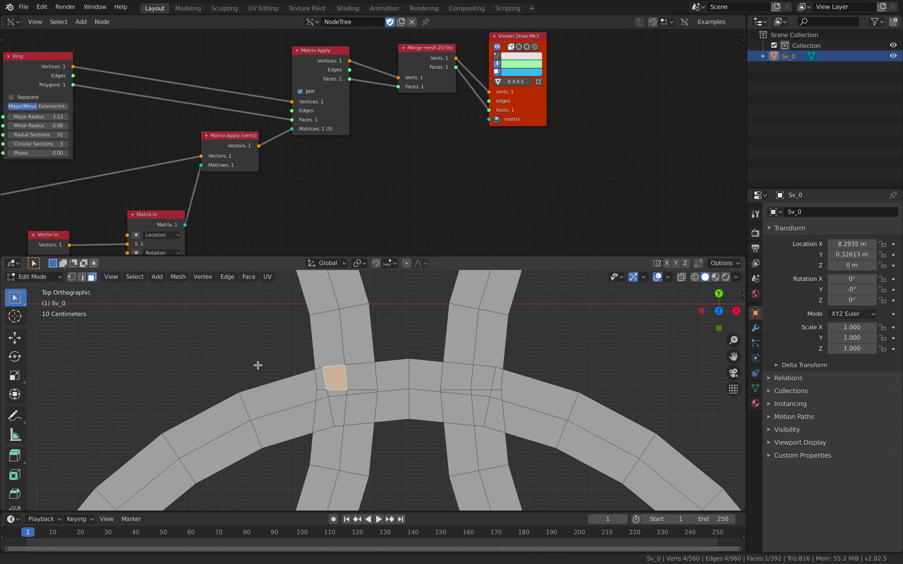
left_click_drag(258, 365, 224, 361, "shift")
scroll(268, 366, "up", 2)
left_click(272, 374)
left_click(293, 372, "shift")
left_click(328, 367, "shift")
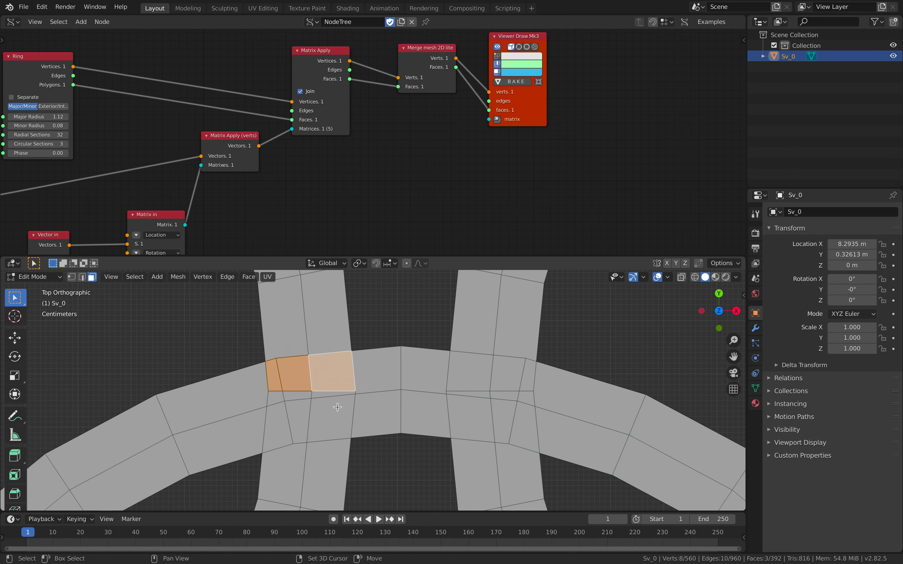
left_click(326, 396, "shift")
left_click(299, 395, "shift")
left_click(275, 397, "shift")
left_click(277, 425, "shift")
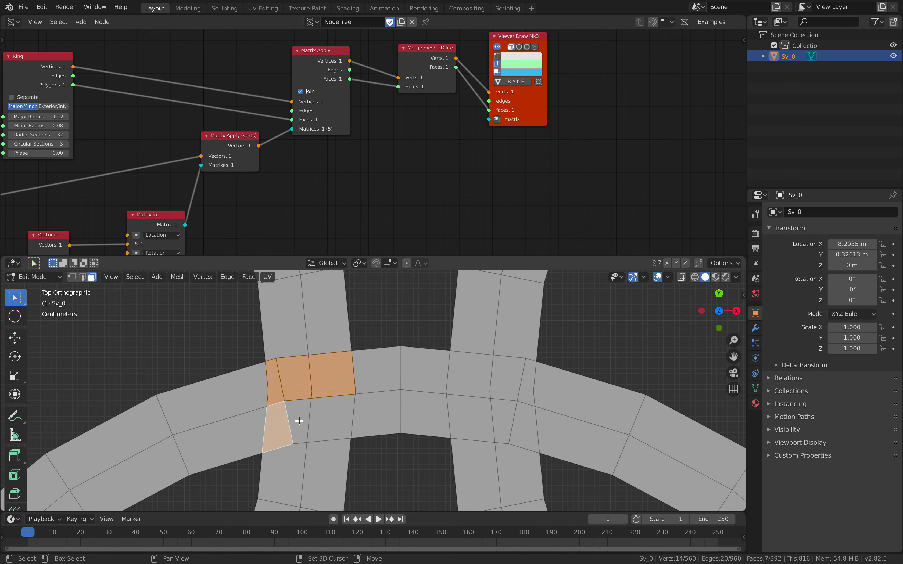
left_click(298, 419, "shift")
left_click(326, 418, "shift")
scroll(326, 417, "down", 3)
scroll(336, 373, "up", 1)
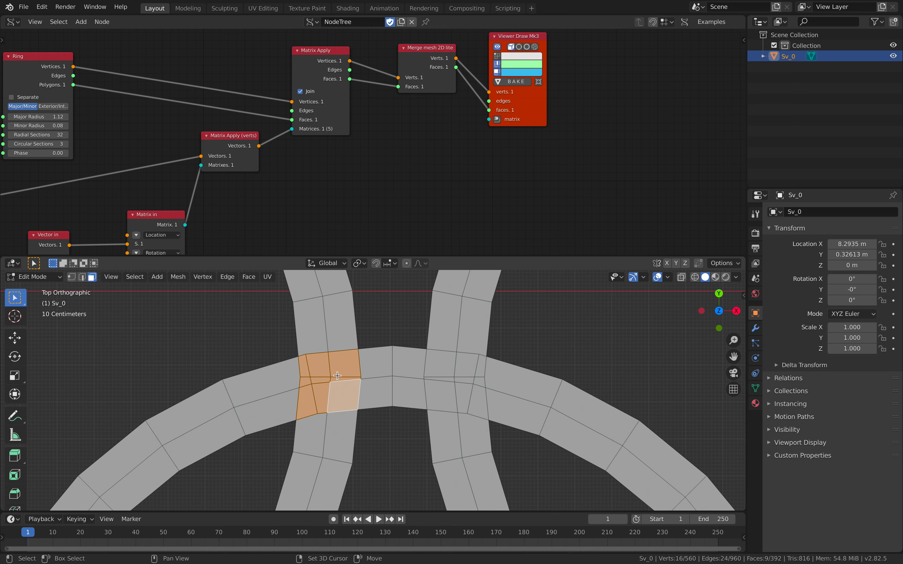
scroll(337, 368, "up", 1)
scroll(337, 367, "down", 3)
scroll(338, 364, "up", 2)
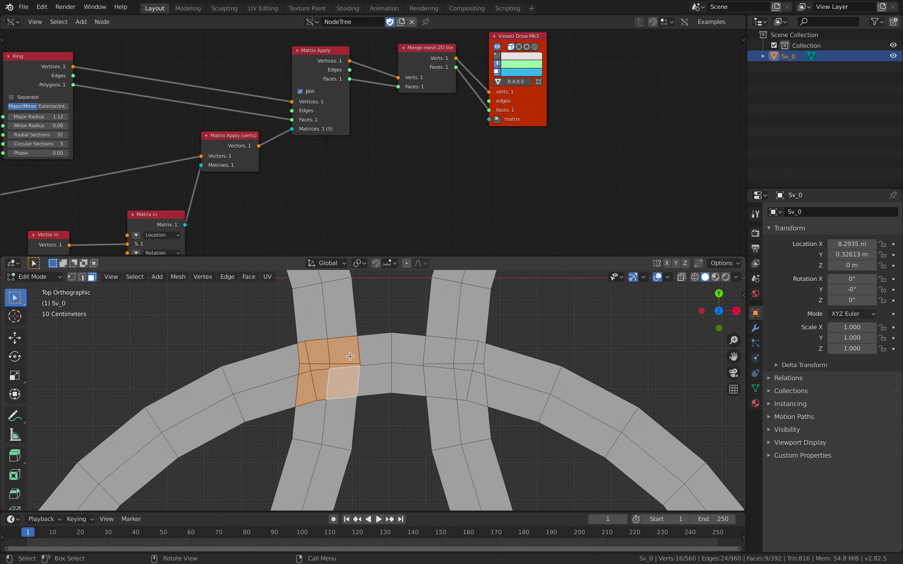
key("x")
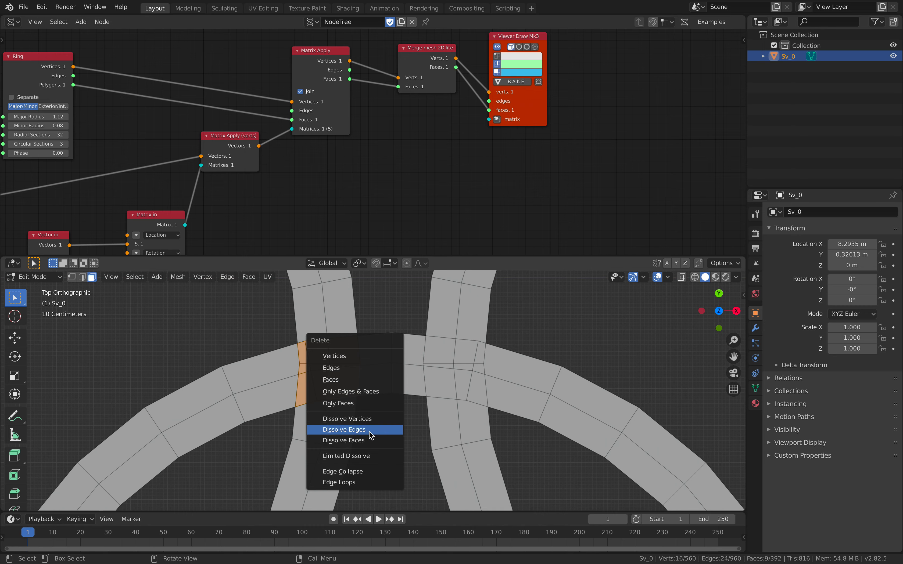
left_click(364, 440)
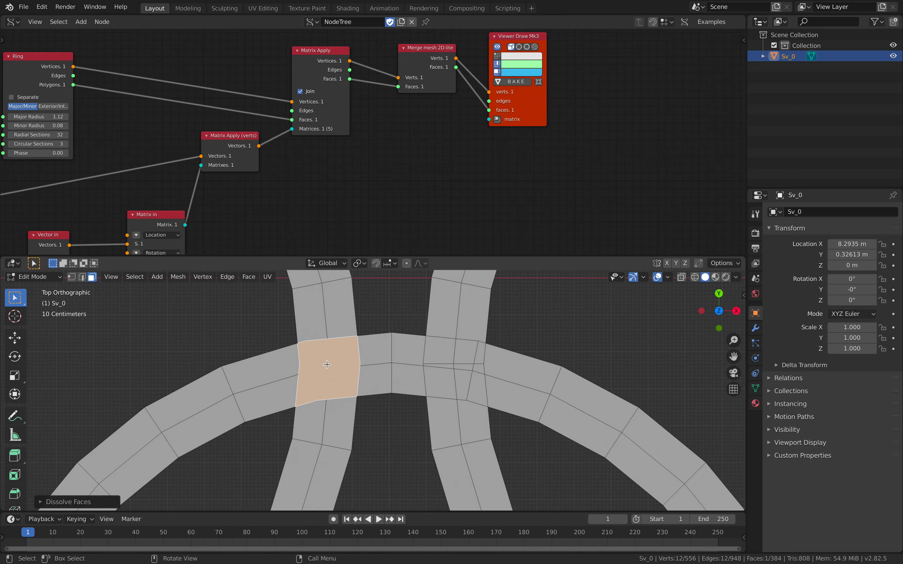
- Circle-select the nine faces where the lower-left ring's top crosses the upper-middle ring, and dissolve them into one face
scroll(367, 375, "up", 2)
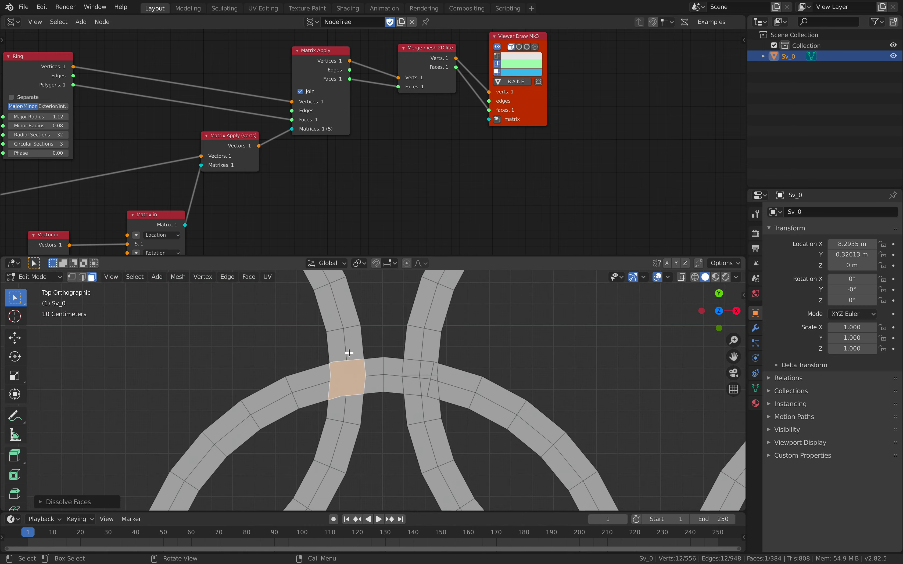
scroll(350, 353, "down", 2)
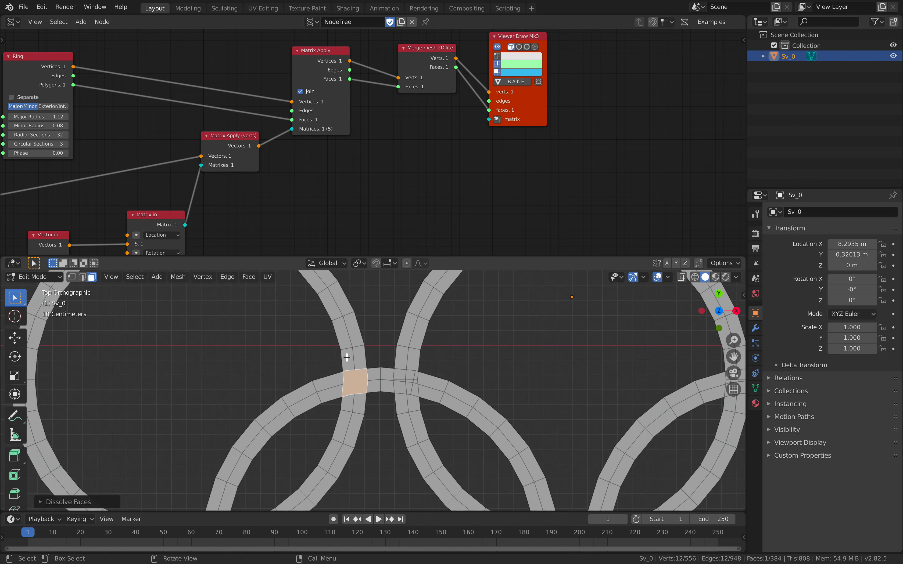
scroll(370, 382, "down", 3)
key("Tab")
scroll(355, 322, "up", 3)
middle_click_drag(388, 374, 345, 375, "shift")
key("Tab")
scroll(344, 300, "up", 3)
scroll(352, 348, "up", 1)
key("alt+a")
key("c")
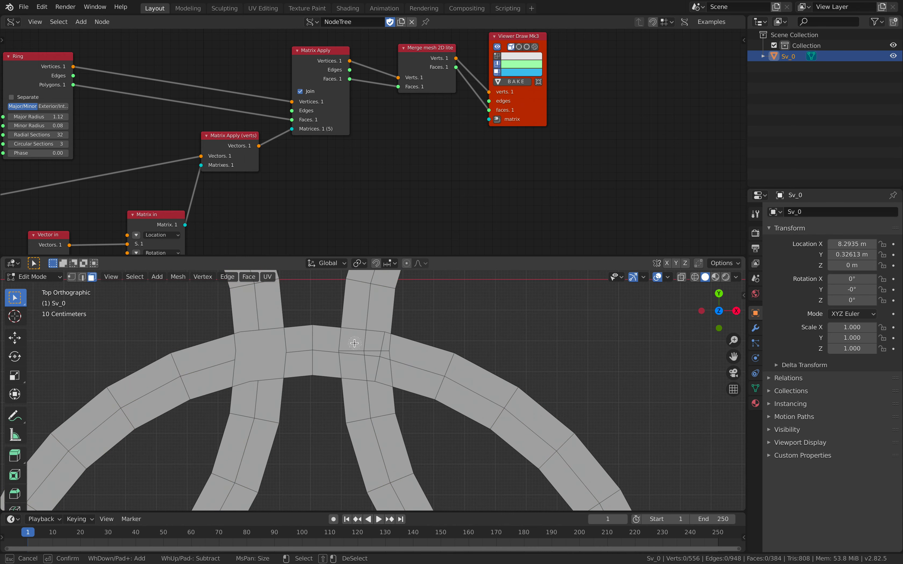
left_click_drag(355, 346, 371, 354)
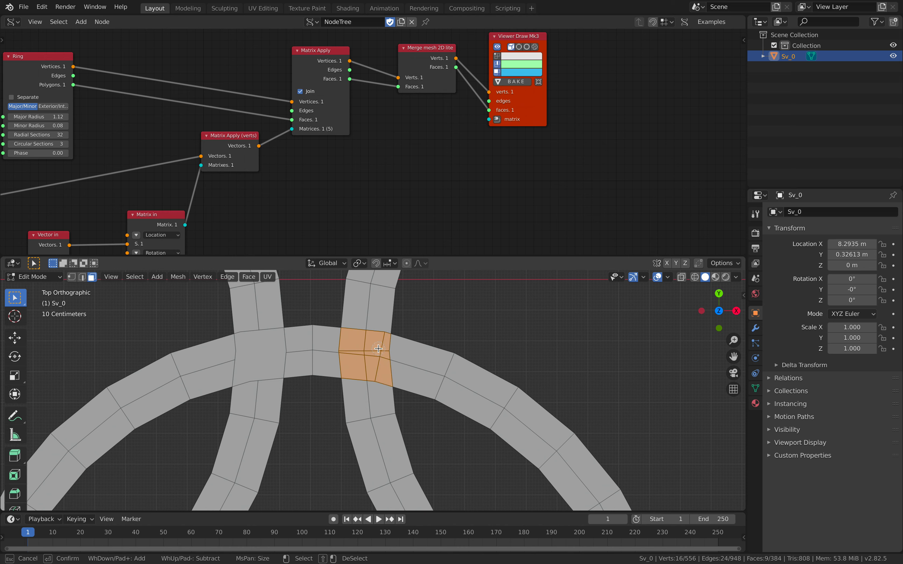
key("Escape")
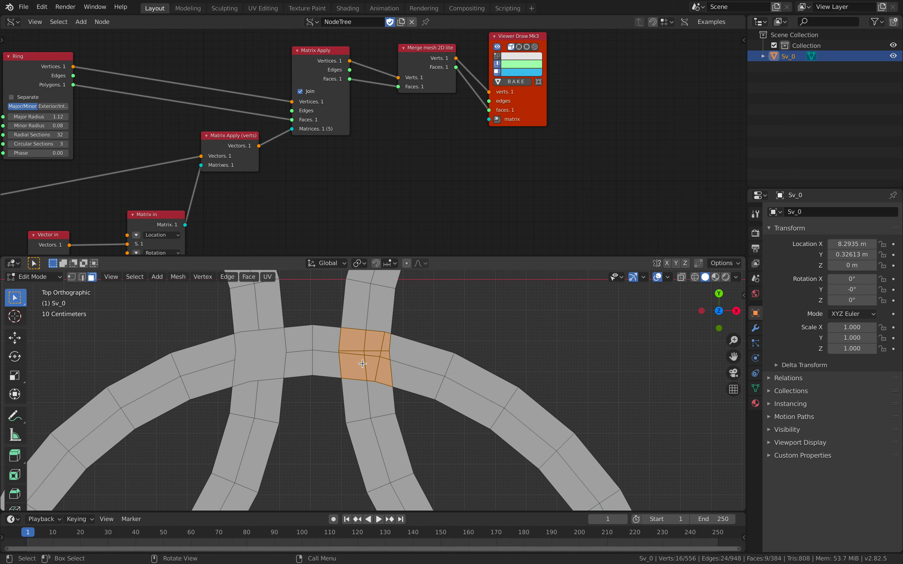
right_click(366, 349)
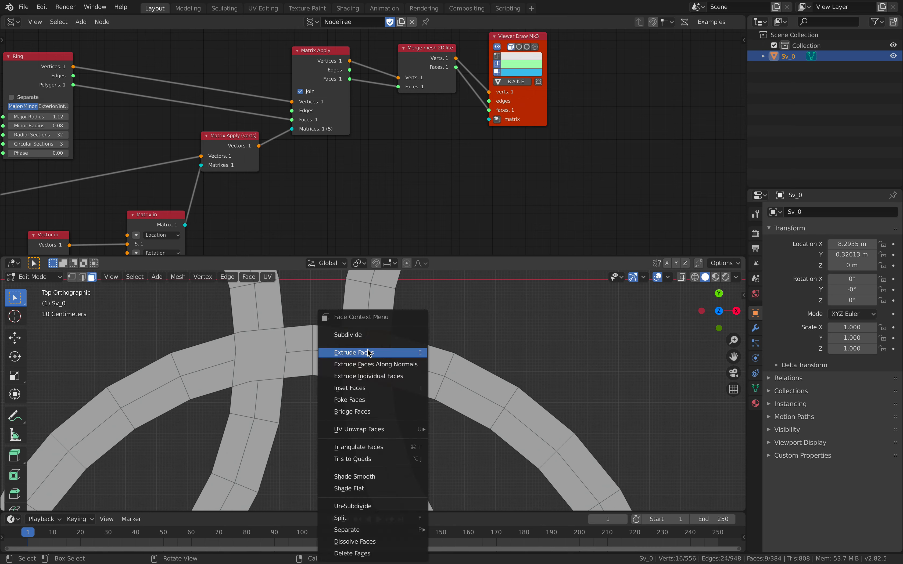
key("Escape")
key("x")
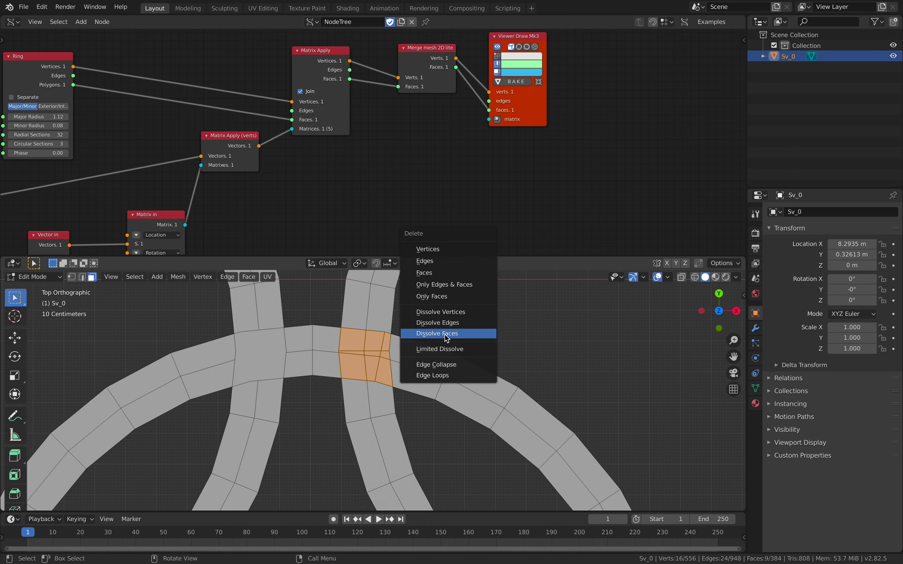
left_click(445, 335)
- Examine the remaining ring crossings in the baked mesh
scroll(453, 380, "down", 5)
key("Tab")
scroll(454, 382, "down", 6)
middle_click_drag(437, 366, 454, 343, "shift")
key("Tab")
scroll(413, 341, "up", 3)
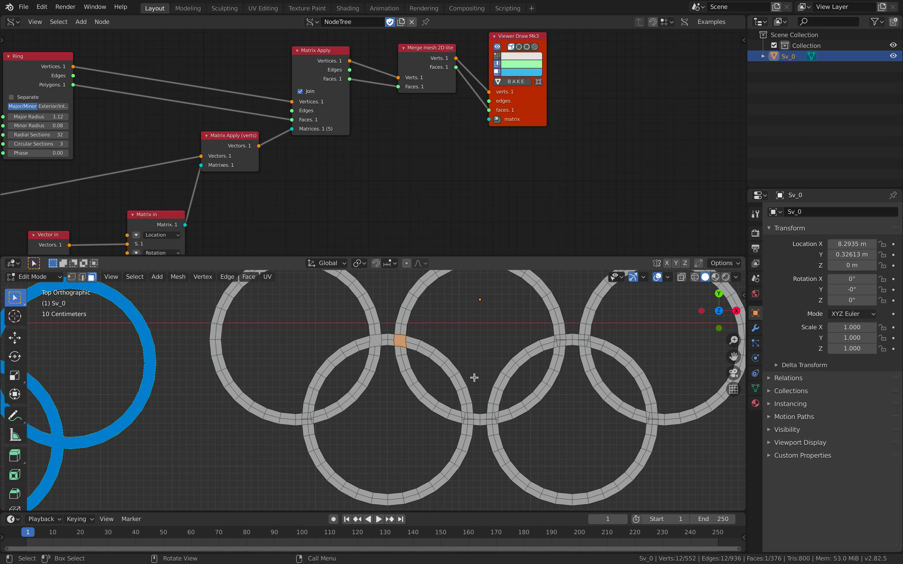
scroll(473, 378, "up", 4)
scroll(188, 444, "up", 4)
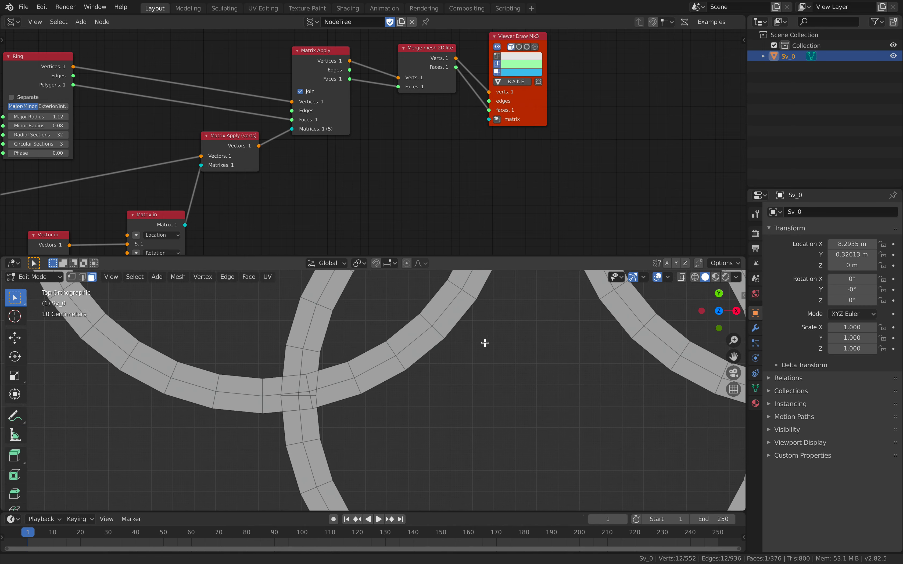
scroll(461, 352, "down", 5)
- Return to Object Mode, delete the baked rings mesh, and save the file
key("Tab")
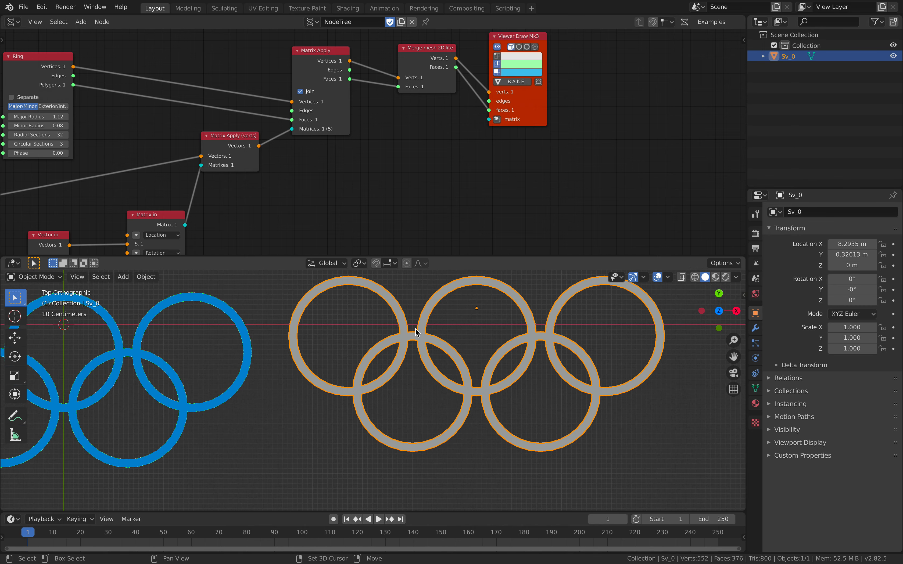
middle_click_drag(415, 328, 459, 353, "shift")
key("x")
left_click(430, 350)
middle_click_drag(369, 339, 534, 339, "shift")
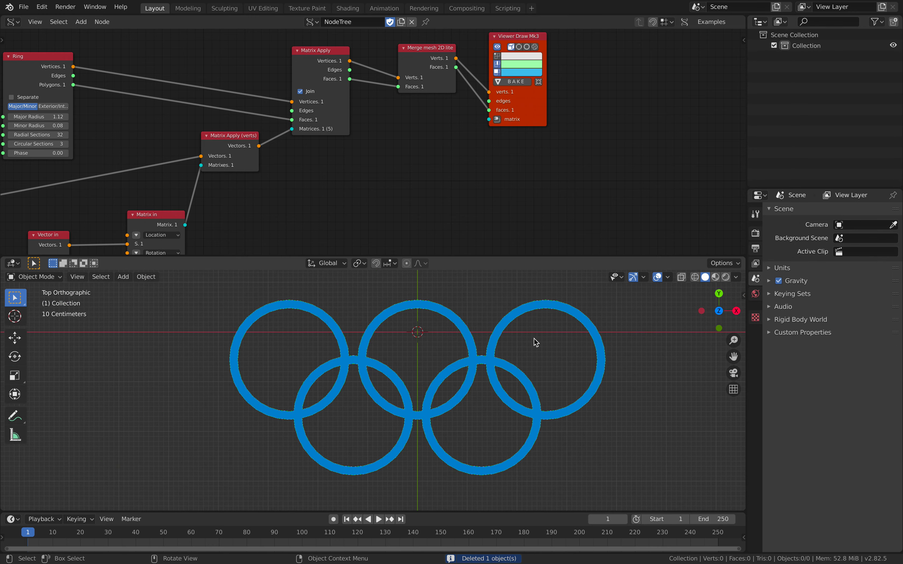
key("ctrl+s")
- Add a Limited Dissolve node on the vertices link between the Ring and Matrix Apply nodes
middle_click_drag(106, 124, 428, 155)
left_click_drag(347, 98, 140, 70)
key("alt+space")
type("limi")
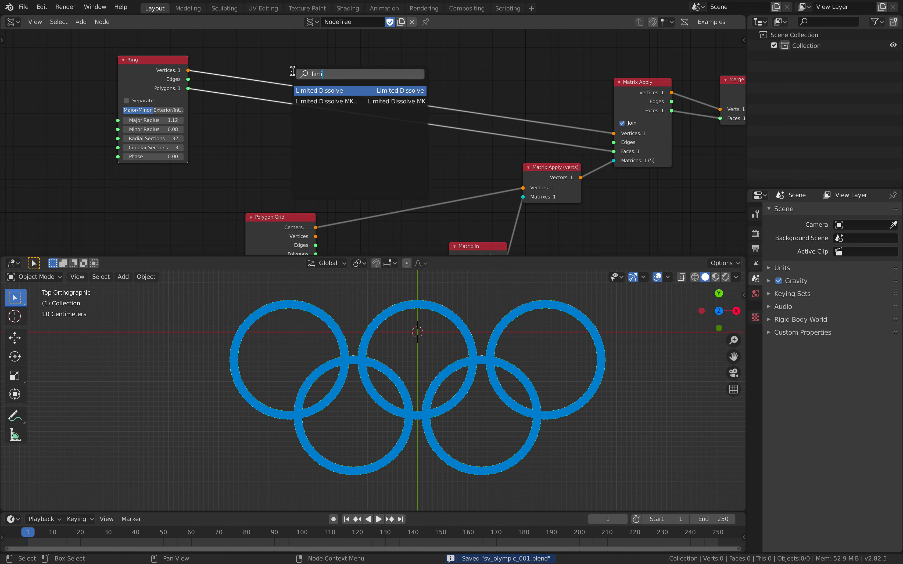
key("Return")
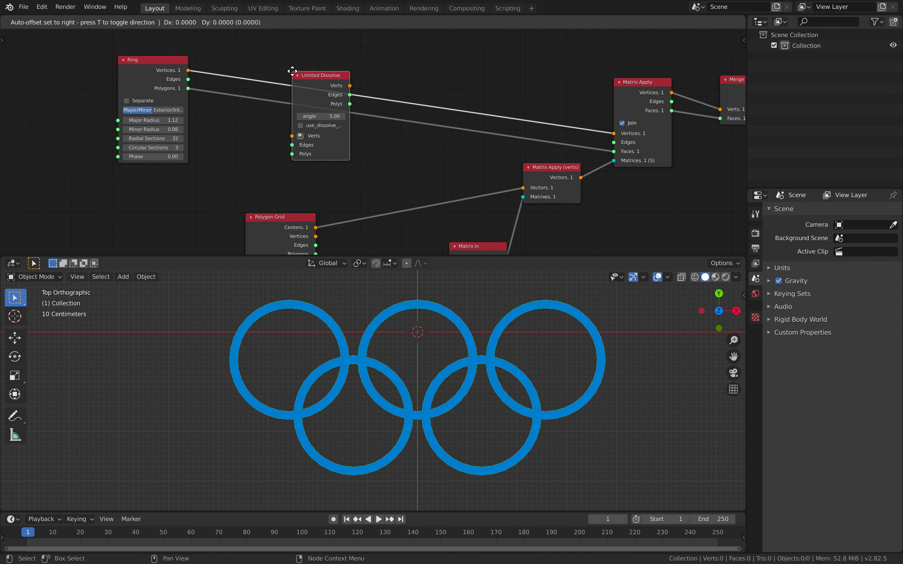
left_click(295, 54)
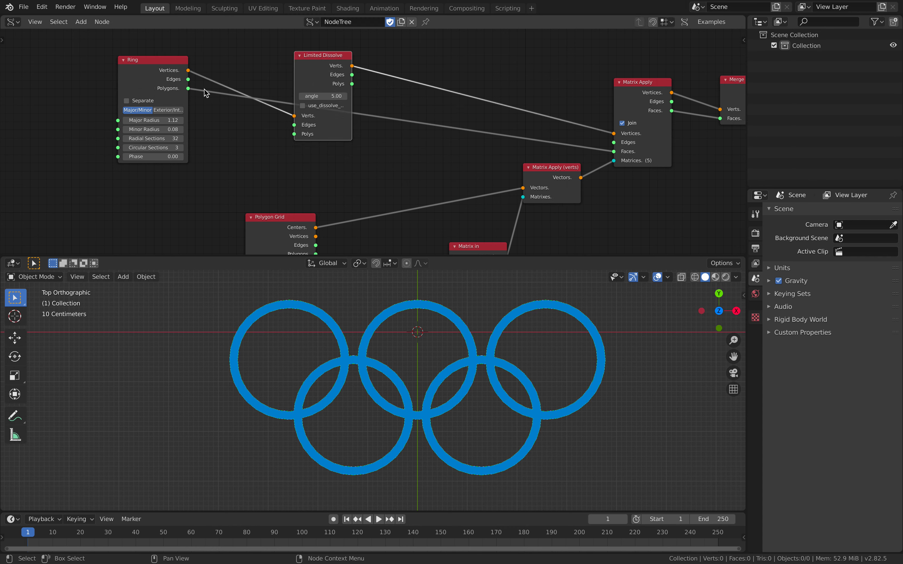
- Route the Ring's polygons through Limited Dissolve into Matrix Apply's faces, and widen the Limited Dissolve node
left_click_drag(188, 89, 294, 134)
left_click_drag(352, 84, 612, 152)
left_click_drag(294, 85, 409, 100)
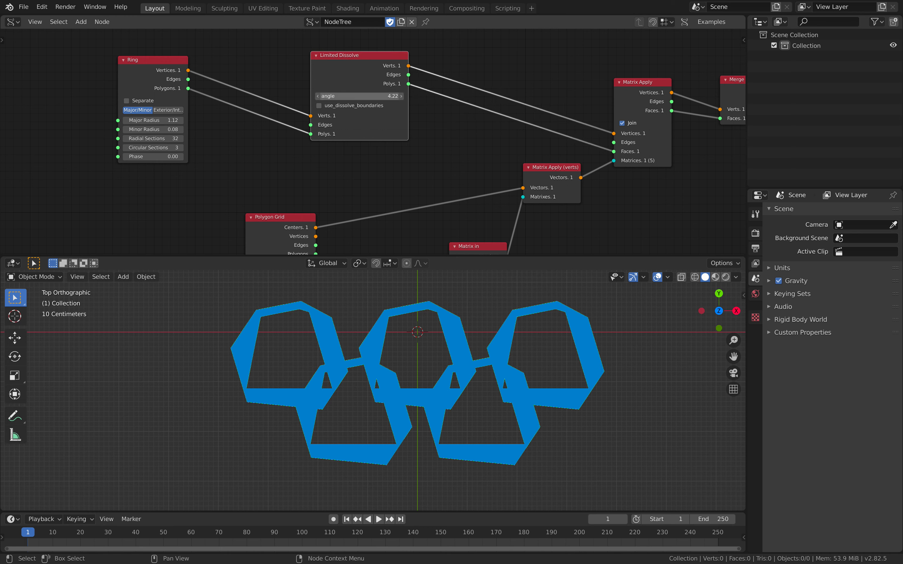
- Set the Limited Dissolve angle to 0.14 and hide the faces in the Viewer Draw preview
left_click_drag(359, 97, 341, 96)
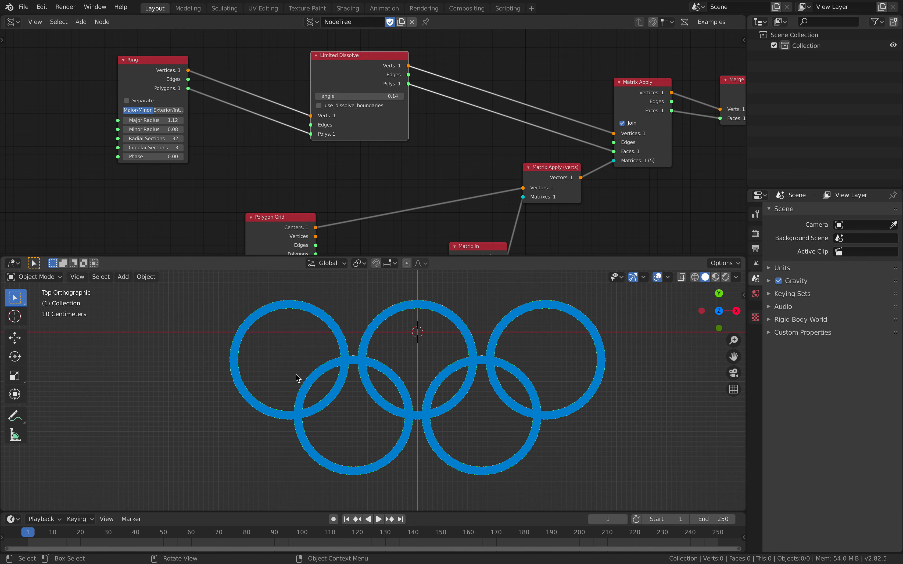
middle_click_drag(323, 333, 304, 344, "shift")
middle_click_drag(713, 160, 352, 210)
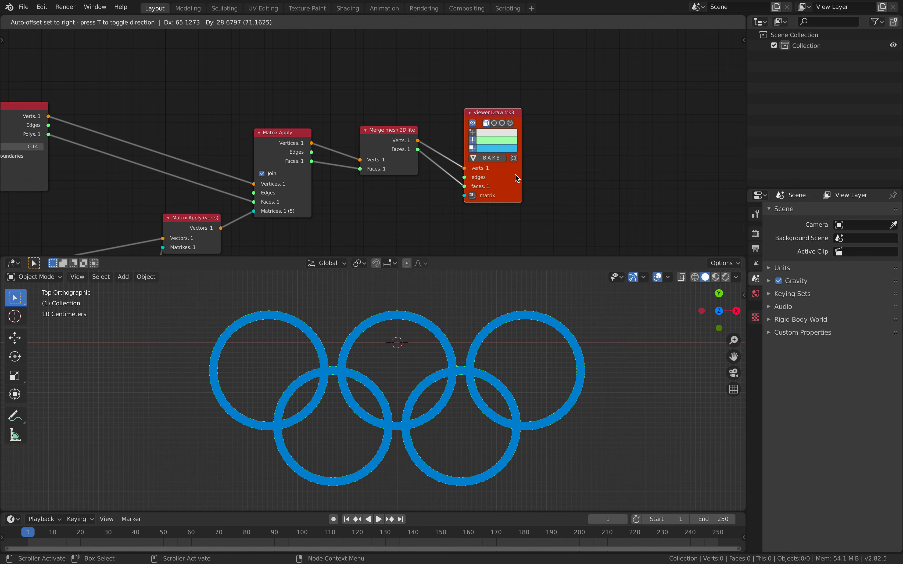
scroll(515, 158, "up", 2)
left_click(500, 150)
middle_click_drag(349, 359, 450, 343, "shift")
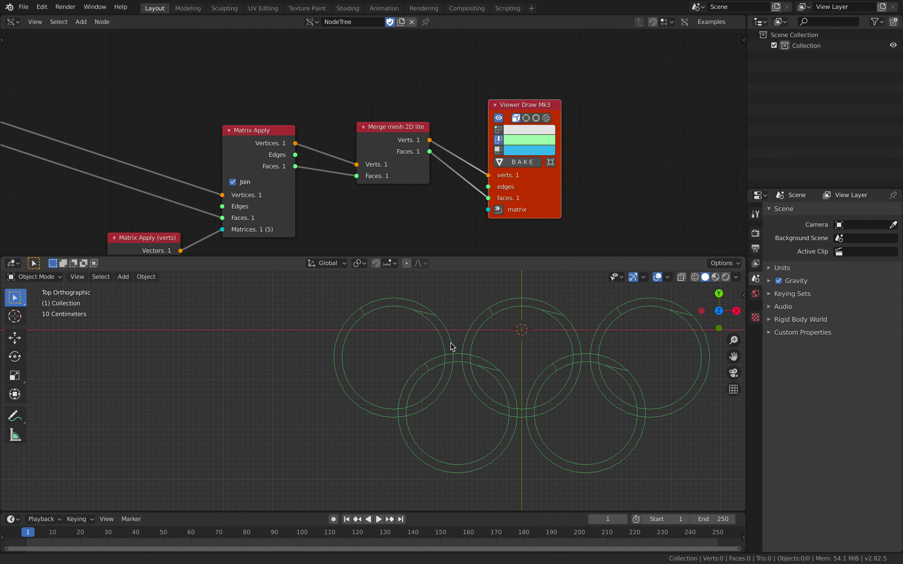
- Set the Limited Dissolve angle to 0 and inspect the rings' edges in the preview
middle_click_drag(151, 147, 375, 134)
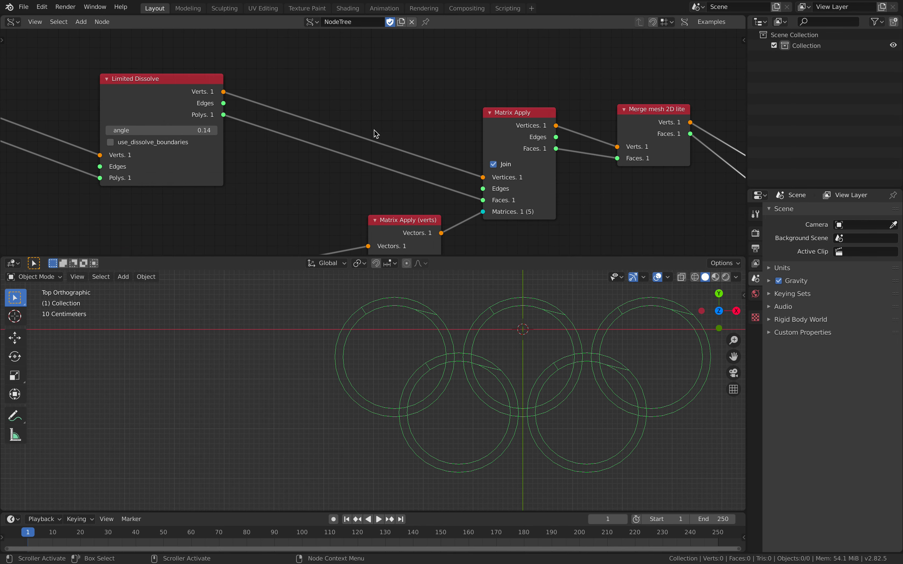
middle_click_drag(217, 127, 378, 106)
left_click_drag(318, 109, 339, 110)
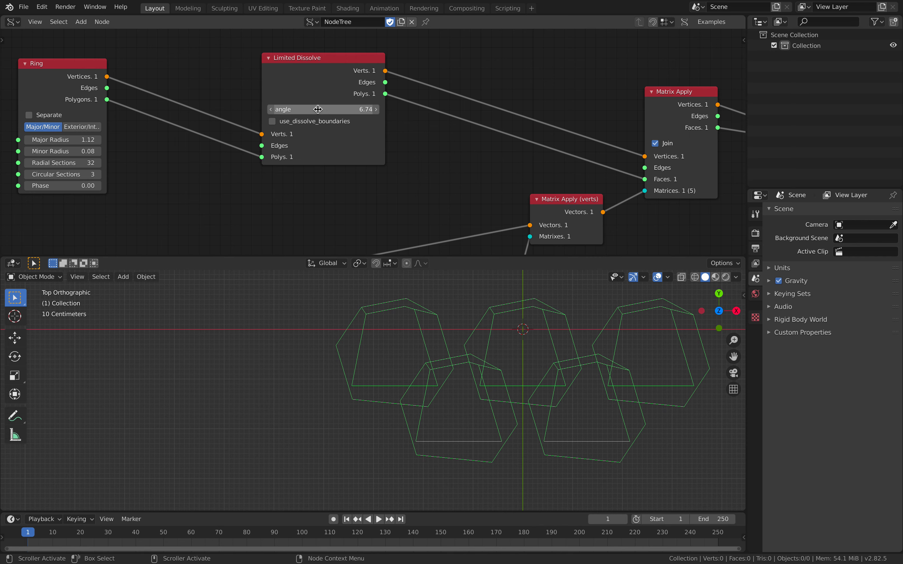
left_click(317, 109)
type("0")
key("Return")
middle_click_drag(368, 367, 289, 379, "shift")
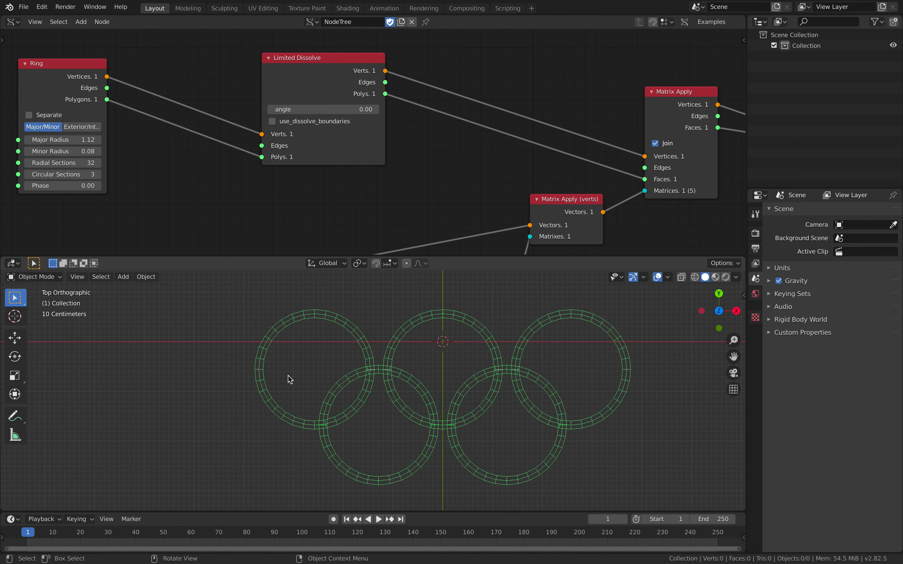
scroll(313, 347, "up", 1)
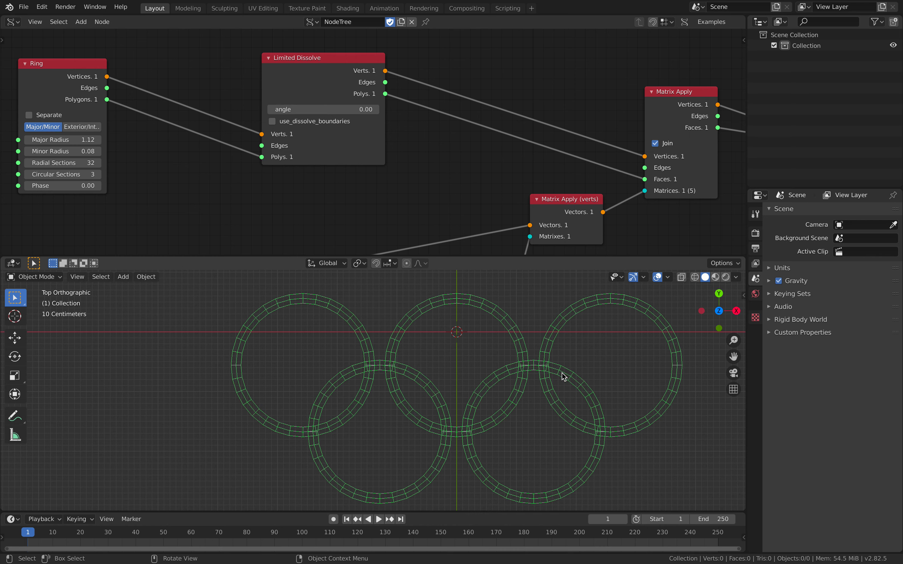
middle_click_drag(550, 380, 487, 372, "shift")
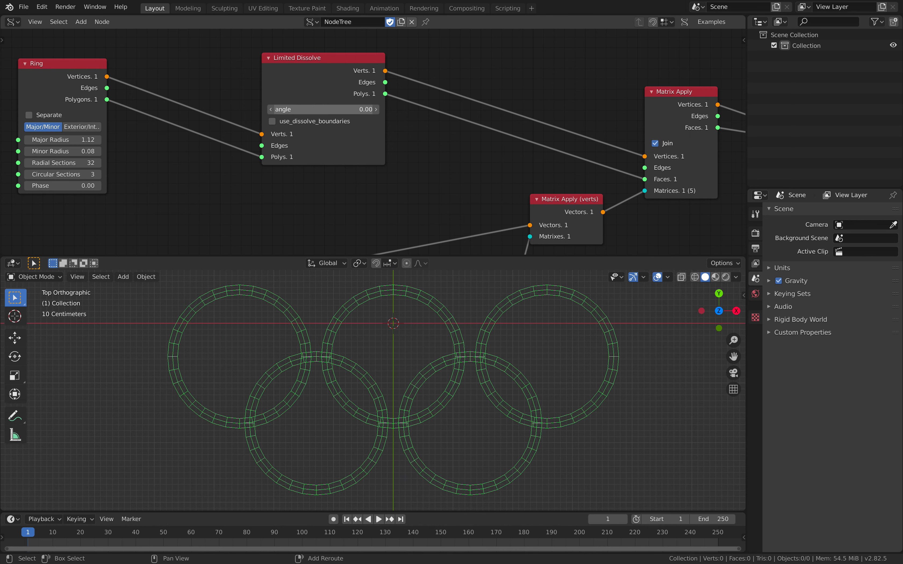
- Set the Limited Dissolve angle to 0.02, check the rings' edges, and save the file
left_click_drag(323, 109, 330, 110)
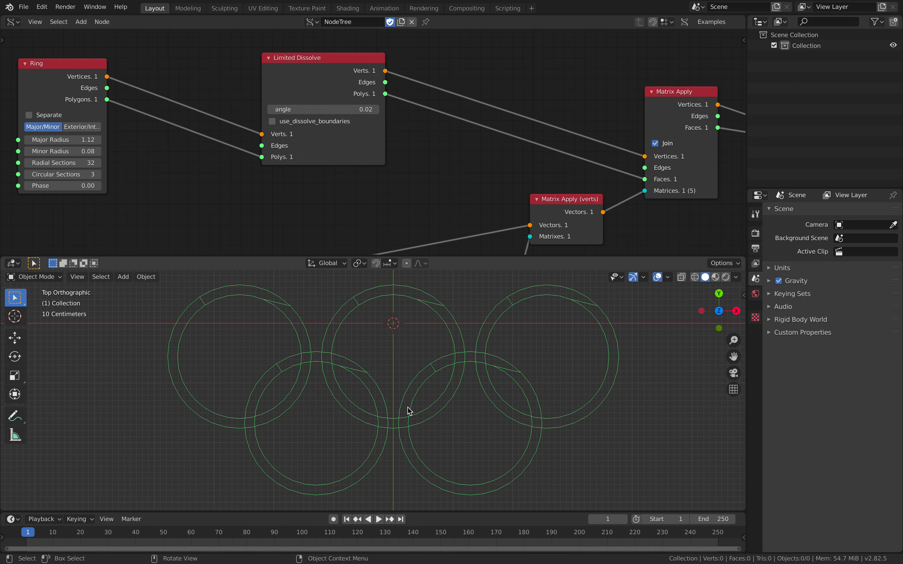
scroll(361, 336, "up", 1)
scroll(428, 345, "down", 2)
middle_click_drag(410, 361, 333, 350, "shift")
scroll(401, 167, "down", 2)
middle_click_drag(408, 167, 168, 179)
key("ctrl+s")
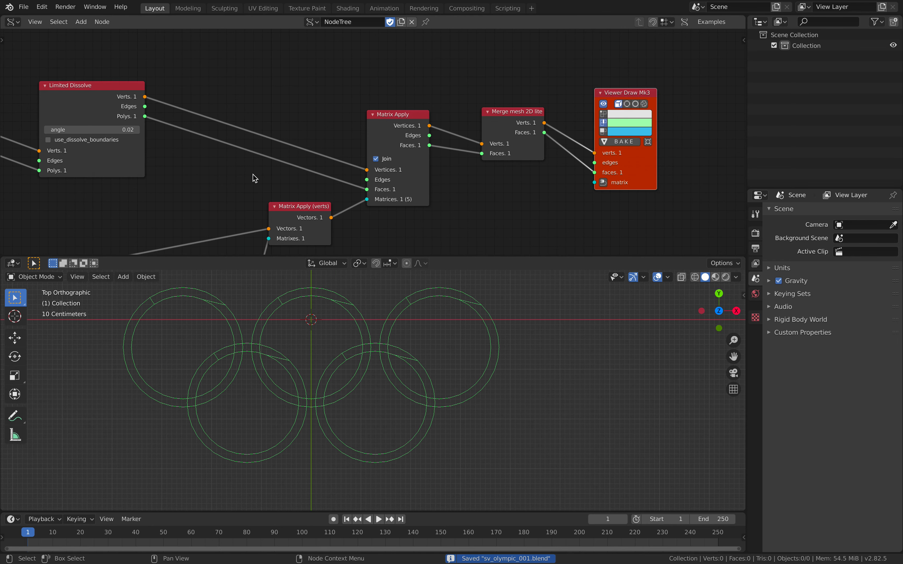
- Show the faces in the Viewer Draw preview again and bake the rings to a mesh
left_click(600, 131)
scroll(601, 133, "down", 1)
middle_click_drag(601, 133, 517, 120)
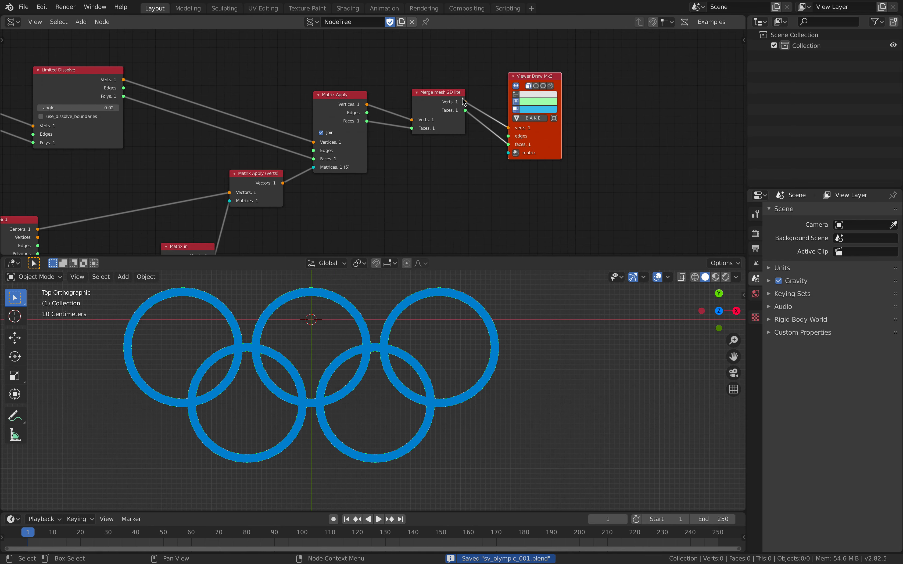
left_click(530, 118)
scroll(399, 292, "down", 3)
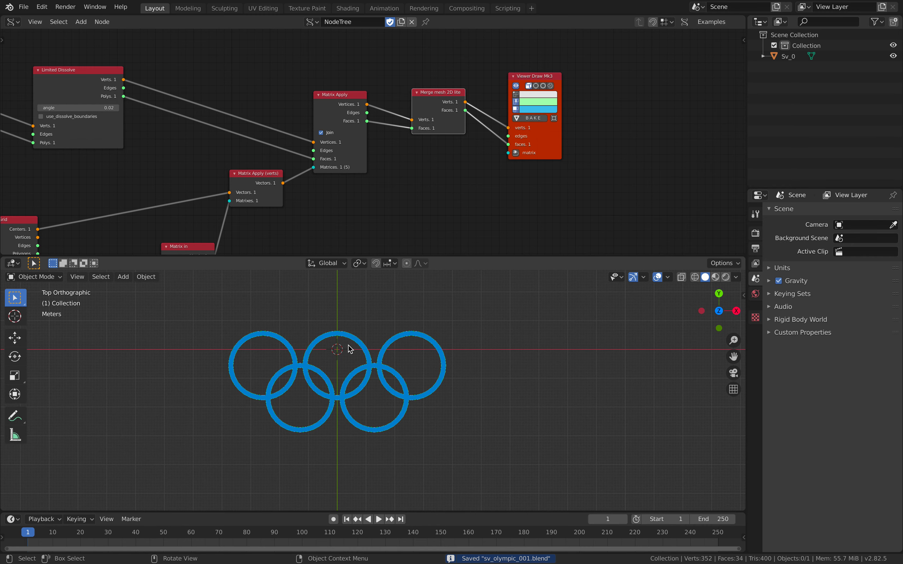
- Move the baked rings along X to about 9.24 m and put them in Edit Mode
key("g")
key("x")
left_click(650, 350)
middle_click_drag(518, 335, 411, 434, "shift")
scroll(360, 339, "up", 4)
scroll(285, 399, "up", 2)
key("Tab")
scroll(286, 400, "up", 2)
- Select the three faces of the upper-left ring's outer arc and dissolve them into one face
left_click(347, 343)
scroll(347, 345, "down", 2)
scroll(525, 449, "down", 1)
left_click(316, 309)
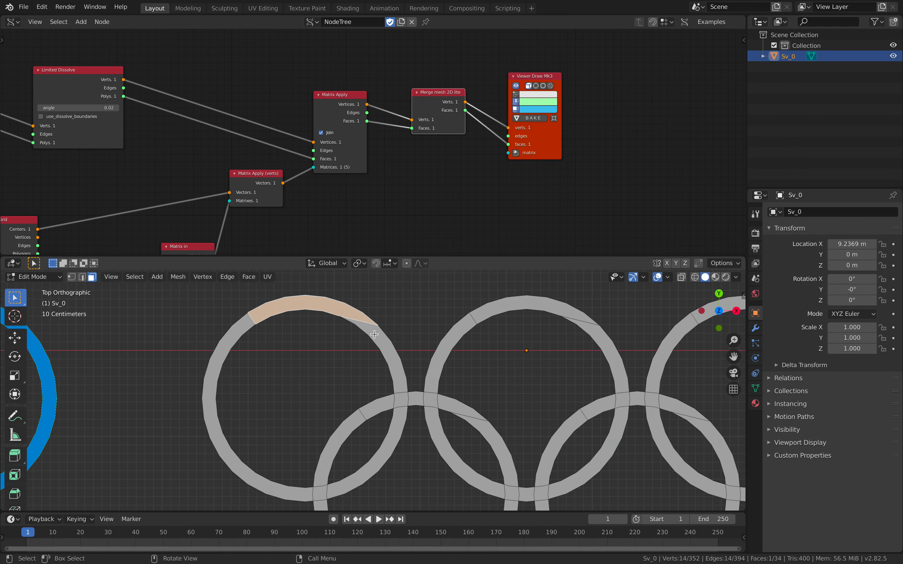
left_click(370, 329)
key("c")
mouse_move(309, 313)
left_mouse_down()
mouse_move(242, 342)
mouse_move(231, 413)
mouse_move(291, 426)
left_mouse_up()
key("Escape")
right_click(278, 315)
key("Escape")
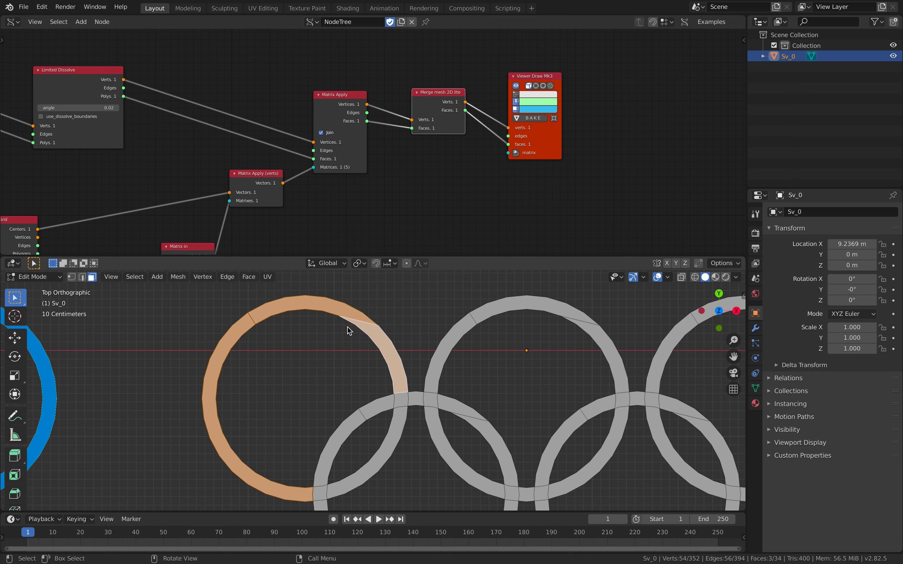
key("x")
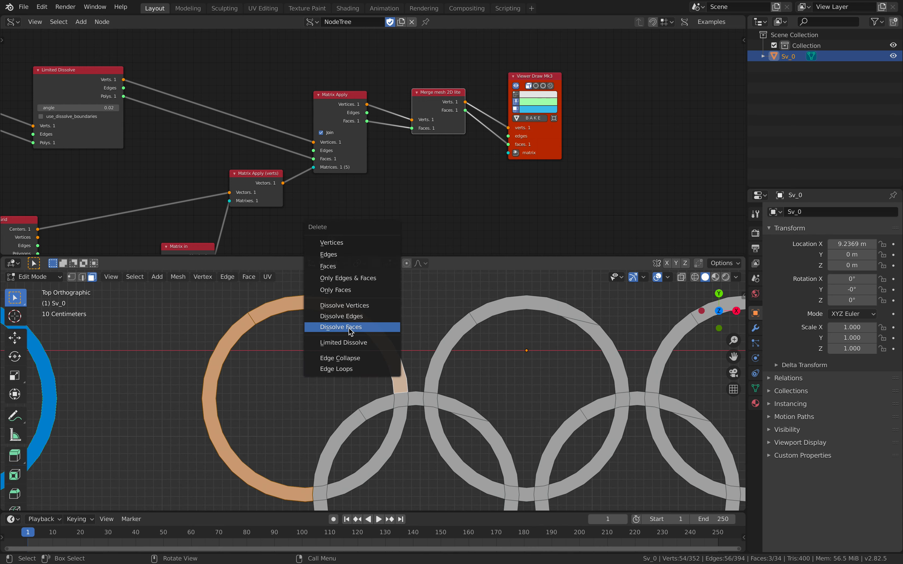
left_click(349, 330)
- Circle-select the outer arc faces of the upper-middle and upper-right rings, and dissolve each arc into one face
middle_click_drag(404, 342, 283, 353, "shift")
scroll(362, 344, "down", 1)
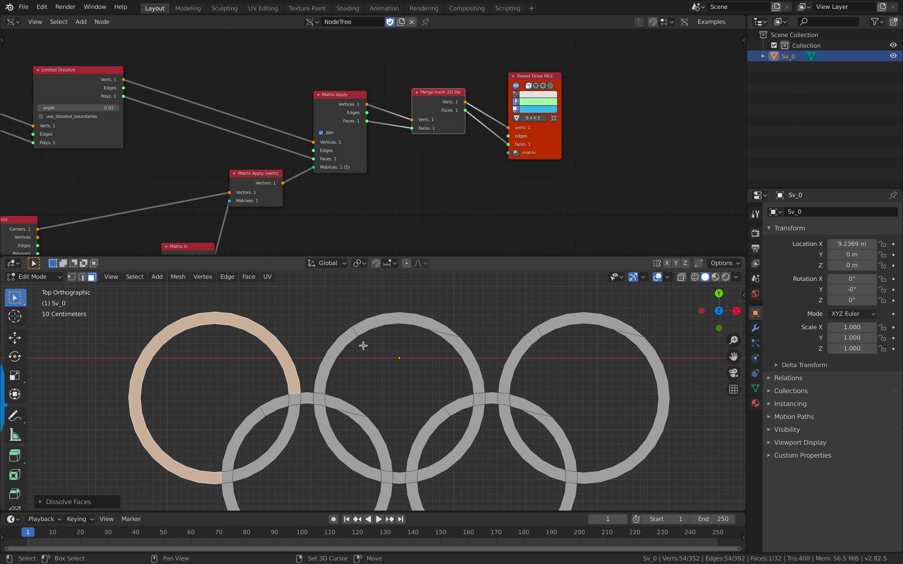
middle_click_drag(363, 344, 342, 326, "shift")
key("c")
mouse_move(320, 335)
left_mouse_down()
mouse_move(384, 294)
mouse_move(435, 336)
left_mouse_up()
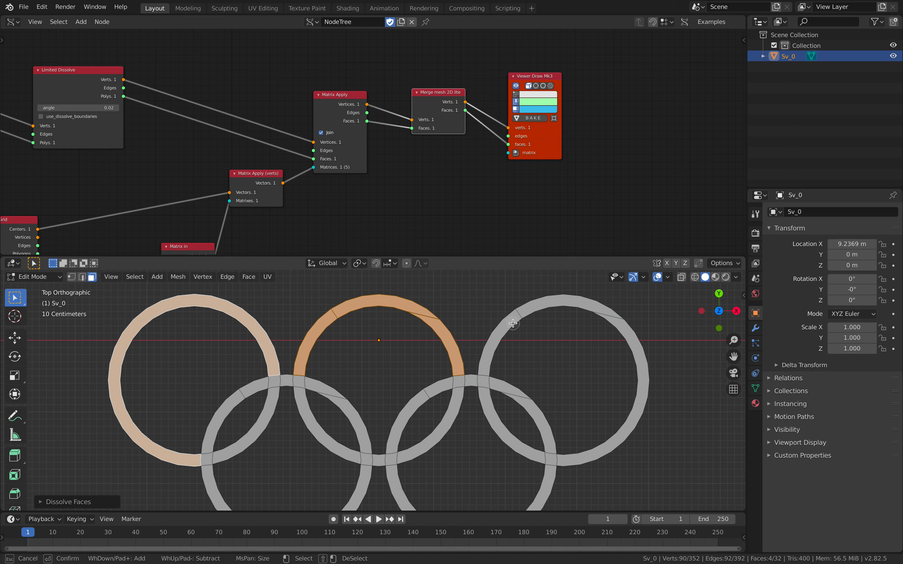
mouse_move(514, 320)
left_mouse_down()
mouse_move(624, 342)
mouse_move(570, 416)
left_mouse_up()
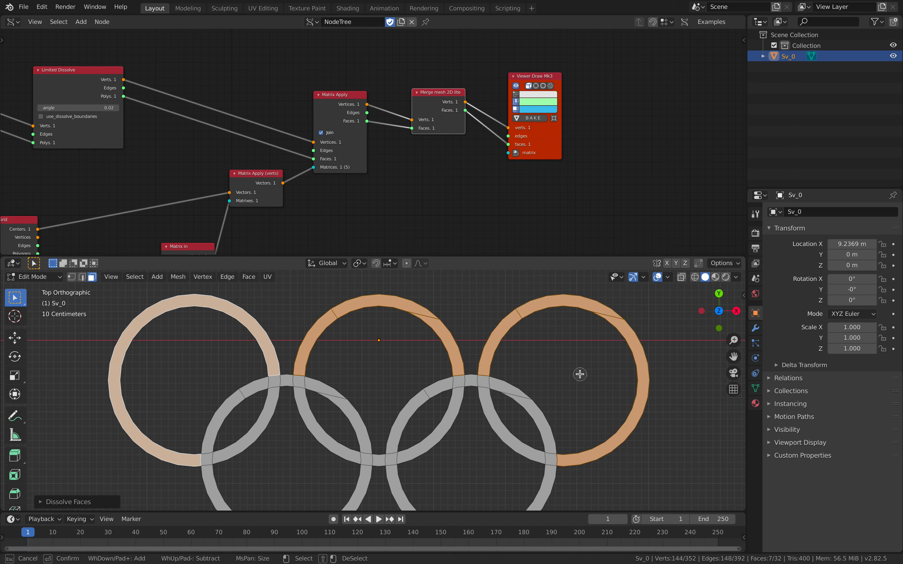
key("Escape")
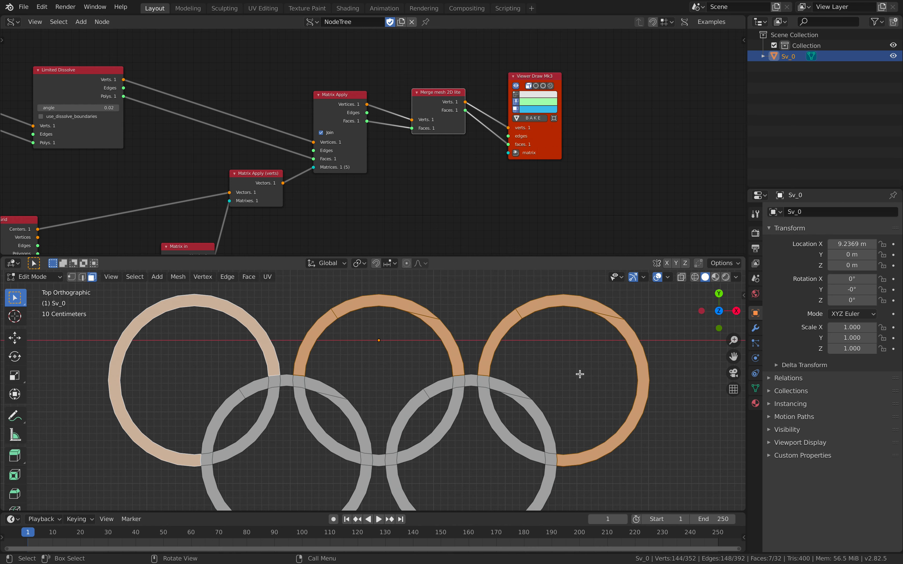
key("x")
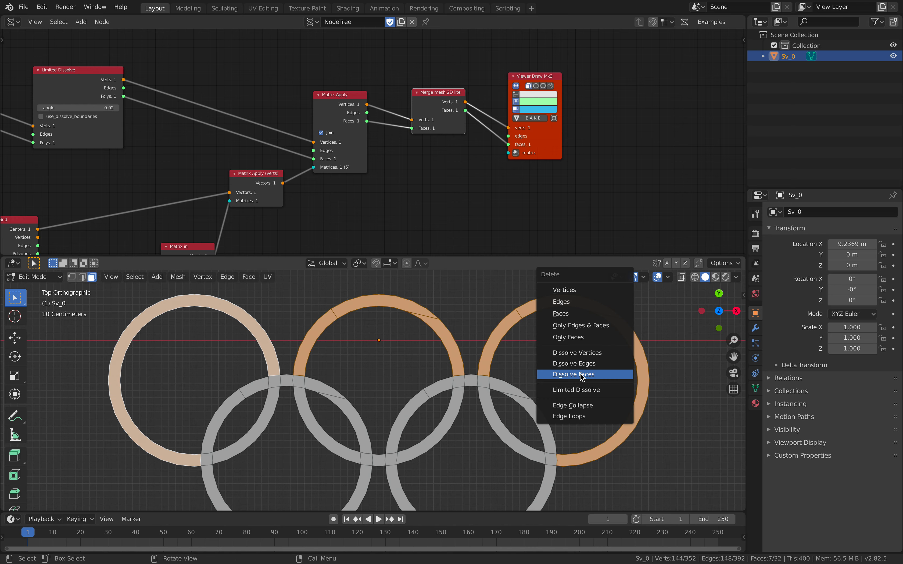
left_click(580, 373)
- Deselect all, circle-select the eight faces of the two lower rings' upper arcs between crossings, and dissolve them into four faces
mouse_move(499, 418)
middle_mouse_down("shift")
mouse_move(539, 328)
mouse_move(546, 358)
middle_mouse_up("shift")
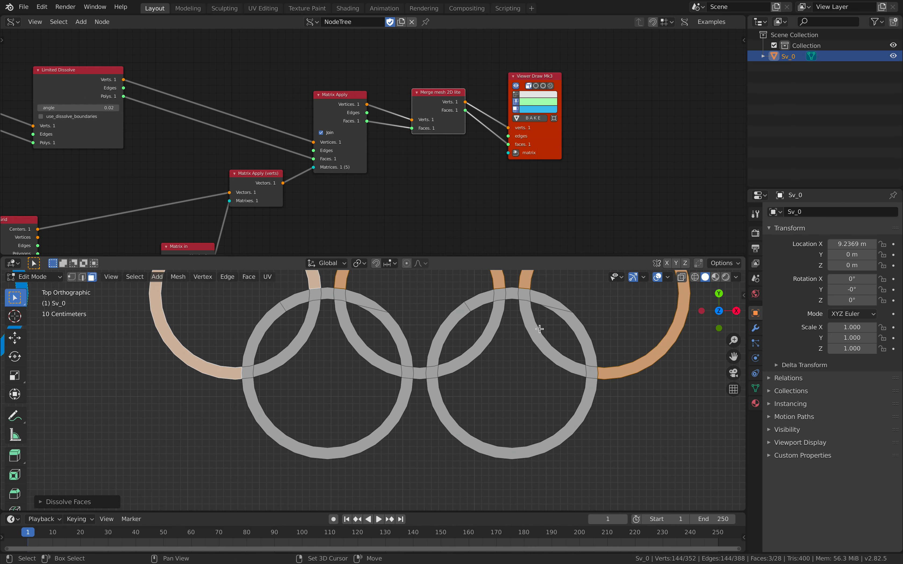
key("a")
key("a")
key("c")
left_click_drag(545, 322, 567, 347)
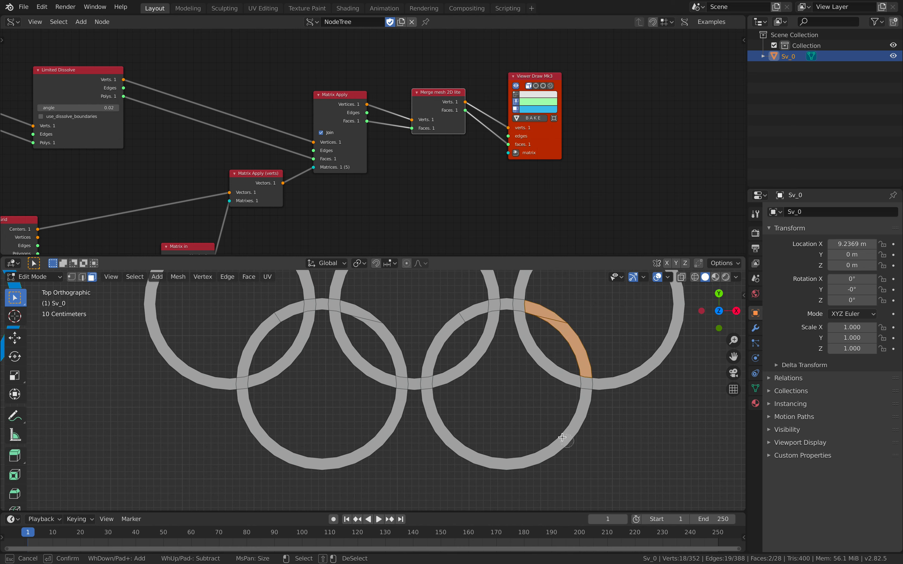
left_click_drag(472, 317, 441, 353)
left_click_drag(368, 315, 380, 341)
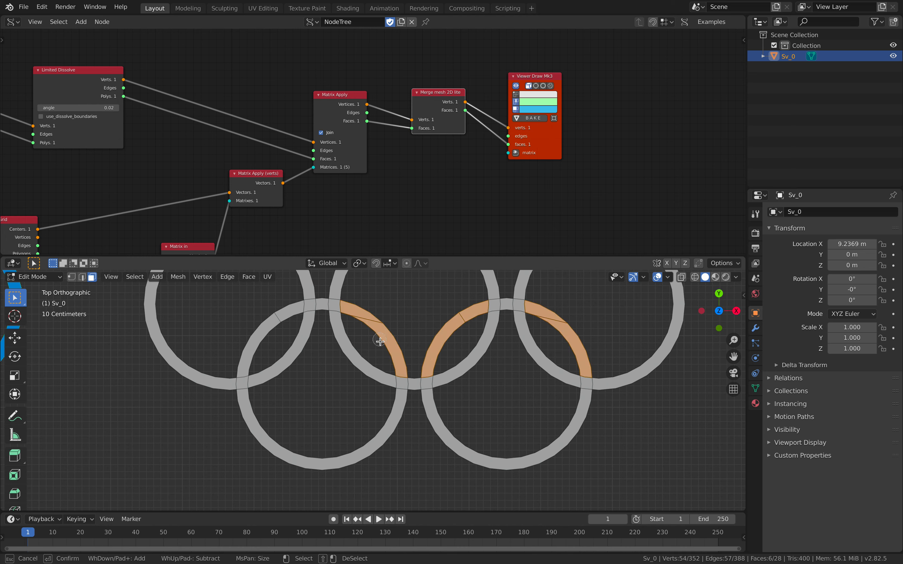
left_click_drag(295, 309, 279, 323)
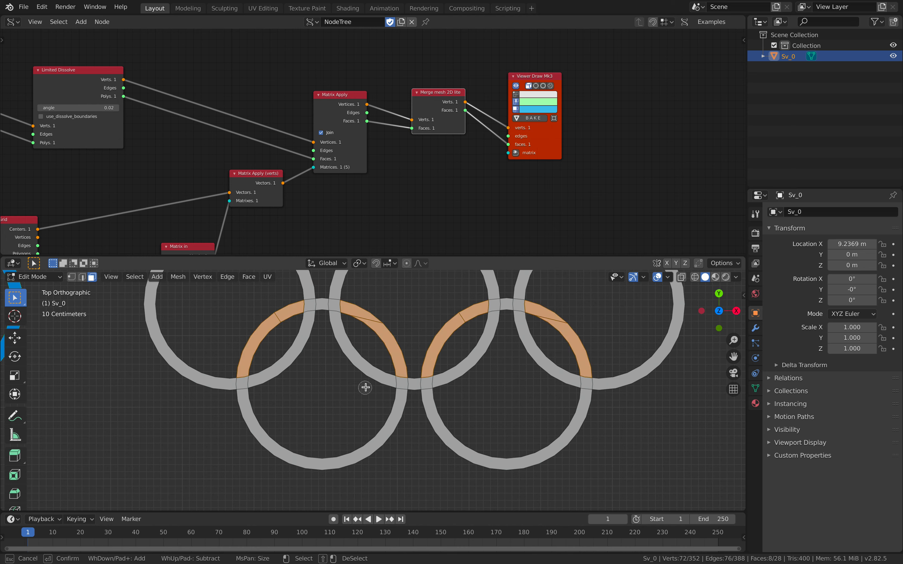
key("Escape")
middle_click_drag(425, 343, 422, 386, "shift")
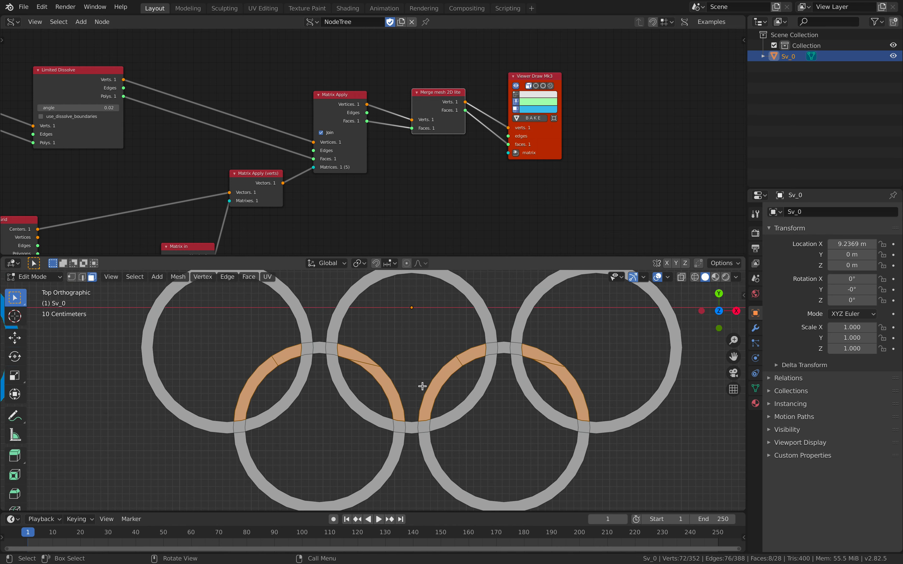
key("x")
left_click(422, 386)
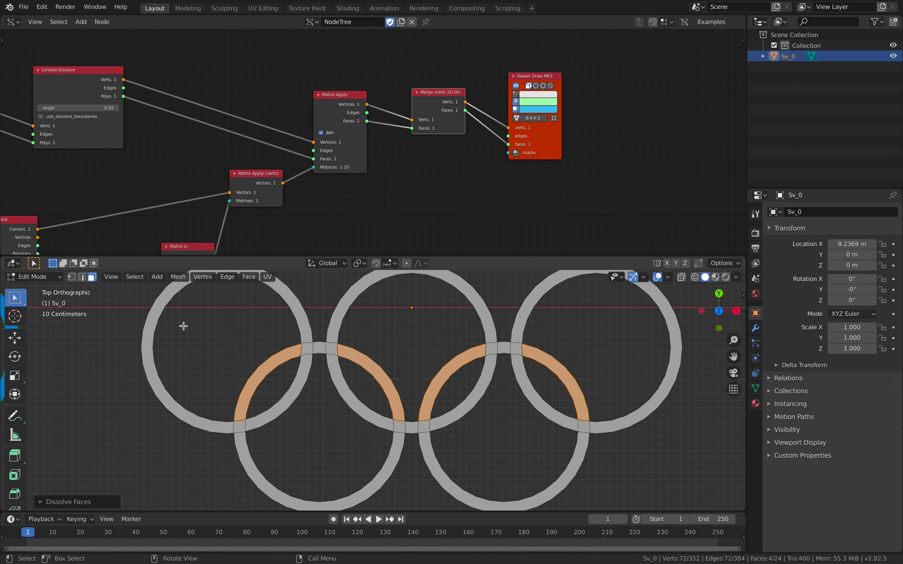
- Return the cleaned-up rings to Object Mode and save the file
scroll(166, 323, "down", 2)
left_click(33, 276)
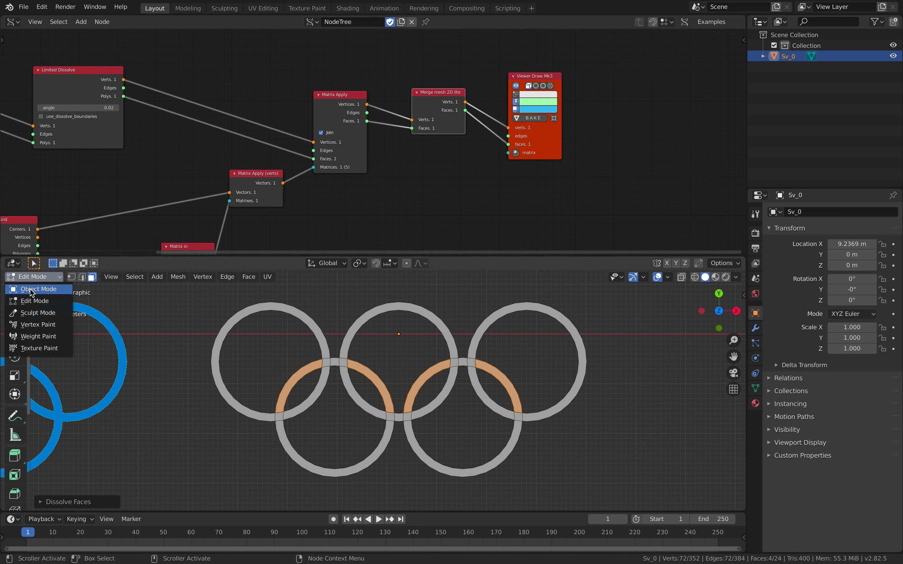
left_click(32, 289)
key("ctrl+s")
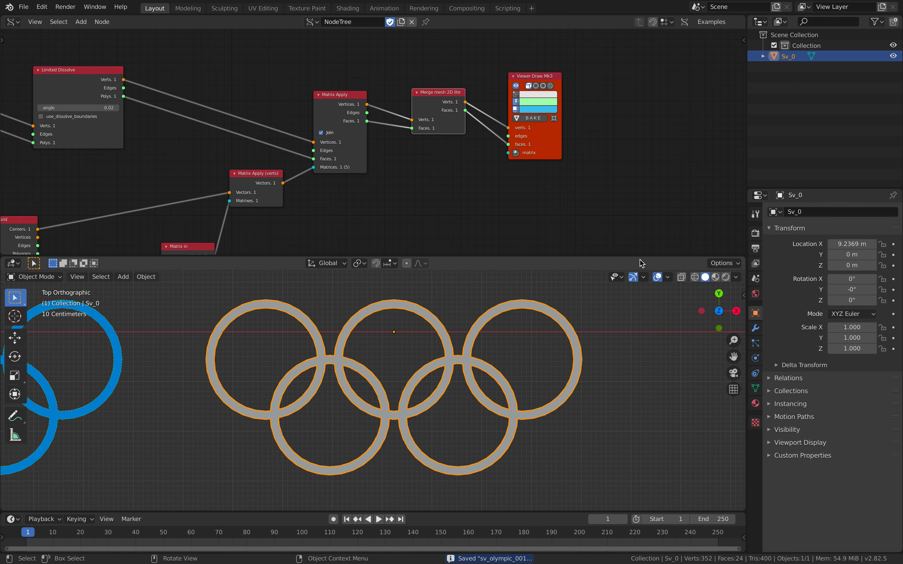
- Give the rings object a new material and add four empty material slots
left_click_drag(637, 256, 604, 242)
key("Home")
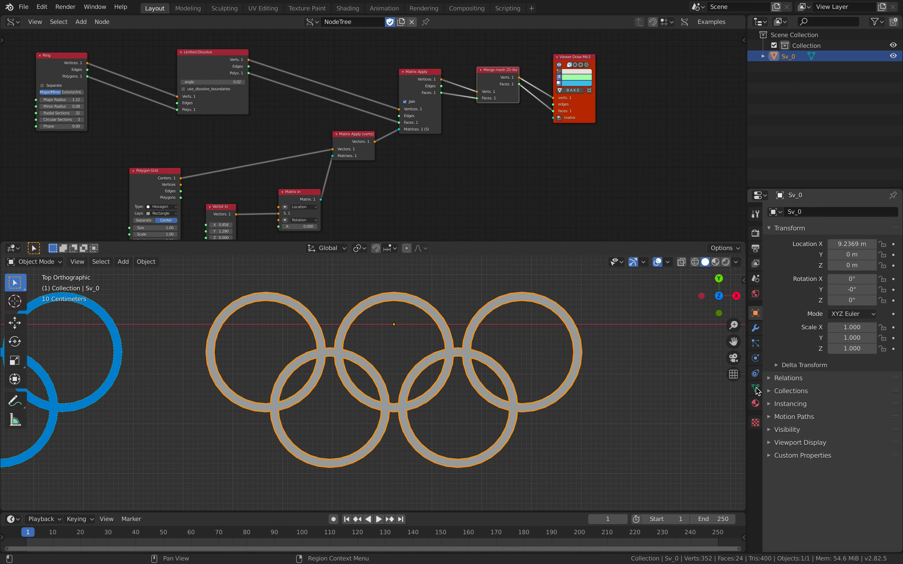
left_click(754, 404)
left_click(835, 257)
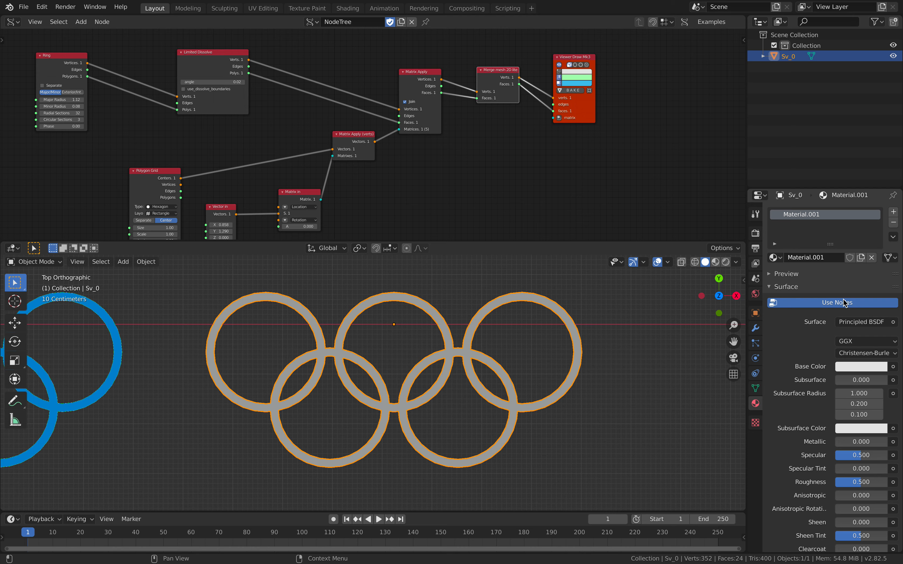
left_click(893, 212)
left_click(893, 212)
left_click(893, 212)
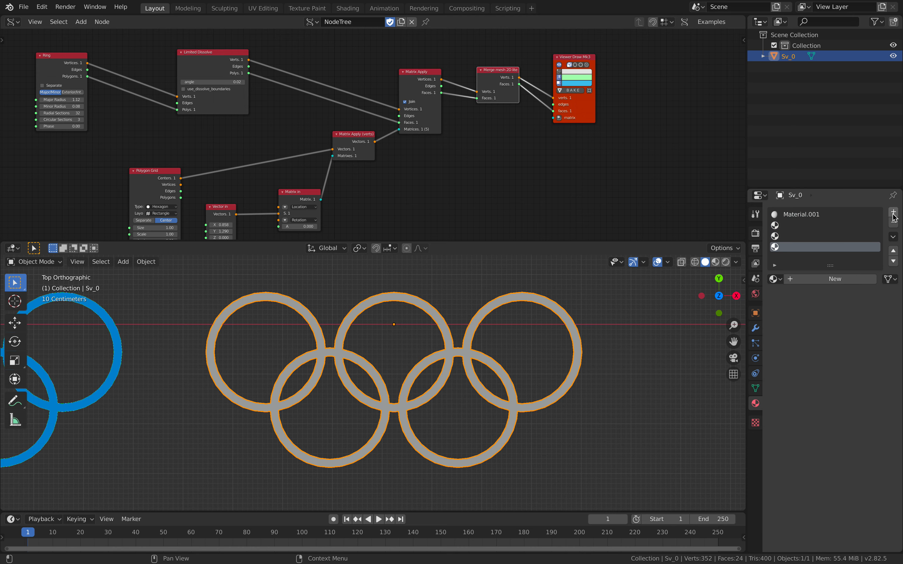
left_click(893, 212)
- Create a new material in each of the four empty slots and enlarge the slot list to show all five
left_click(801, 221)
left_click(815, 279)
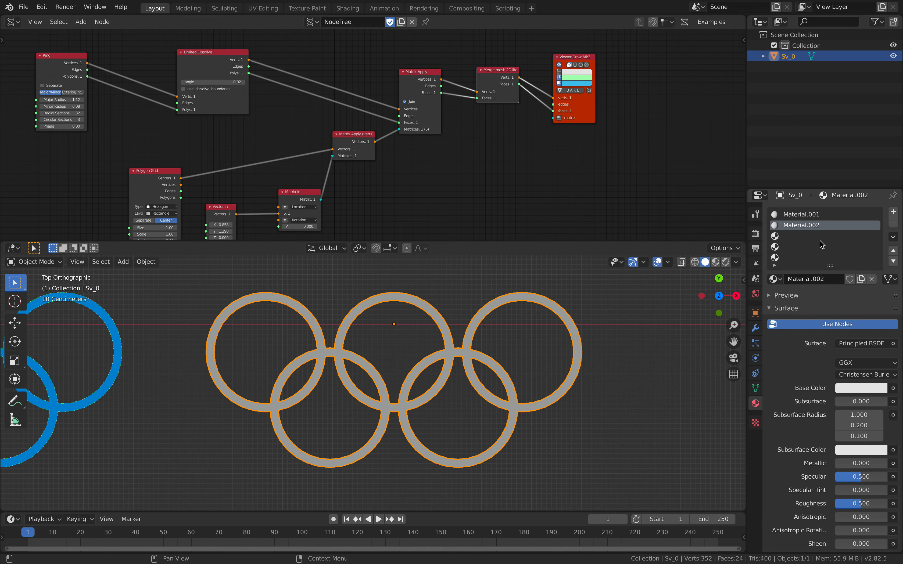
left_click(821, 236)
left_click(835, 279)
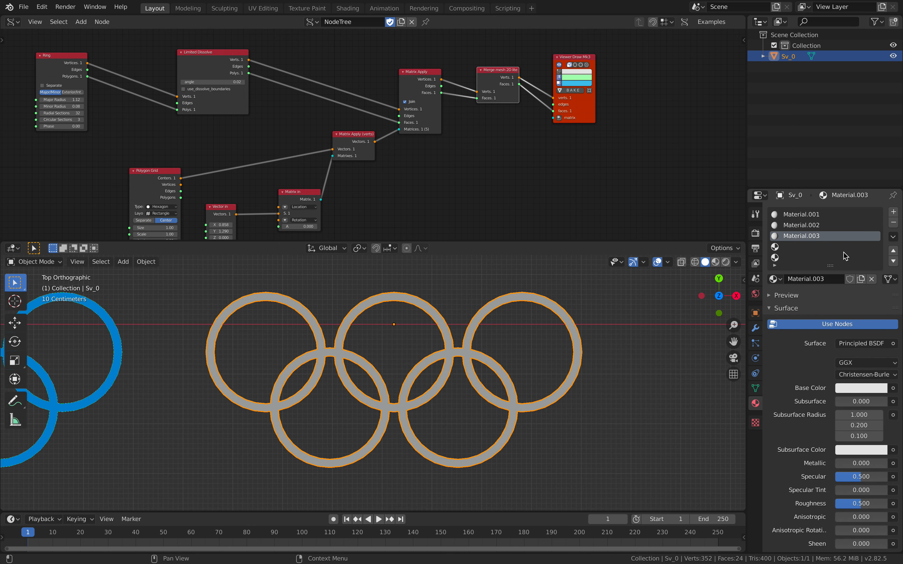
left_click(860, 247)
left_click(845, 279)
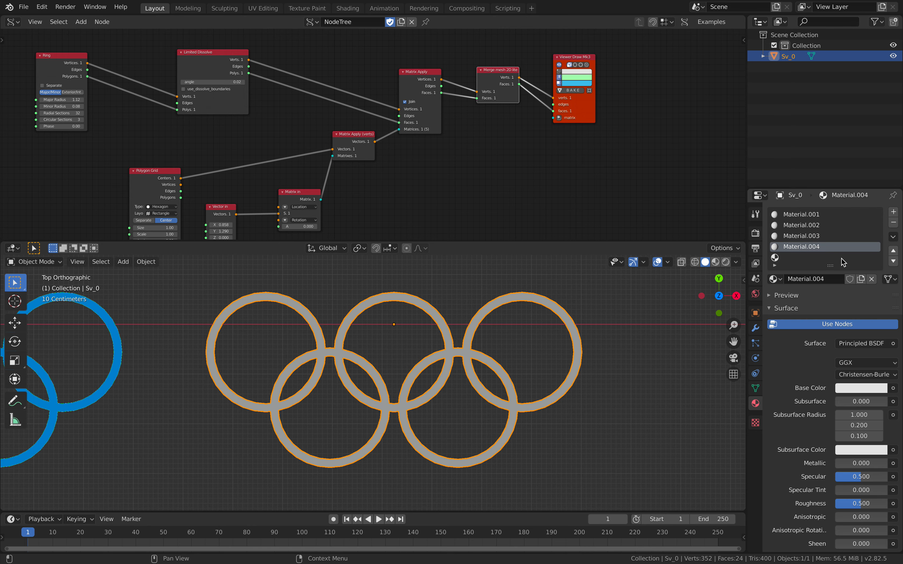
left_click(843, 258)
left_click(791, 279)
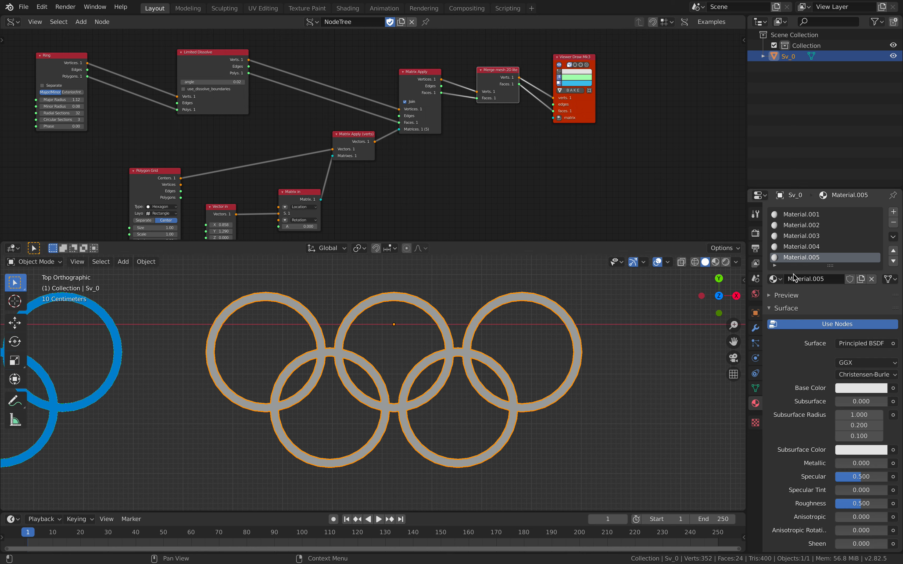
left_click_drag(831, 267, 832, 278)
- Set the first material's base color to cyan with H 0.527, S 0.642, V 0.906, and switch to the browser's Olympic logo reference
left_click(808, 216)
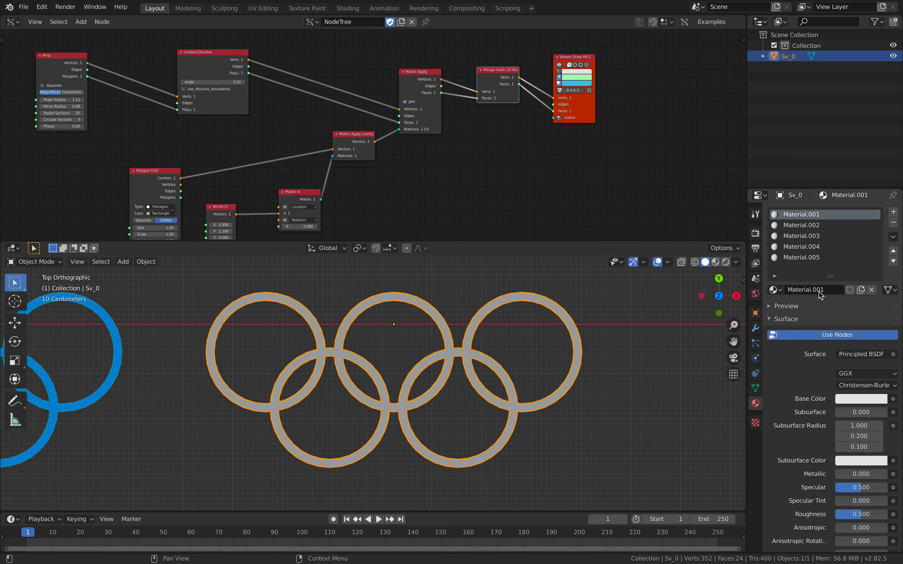
left_click(849, 399)
left_click(835, 260)
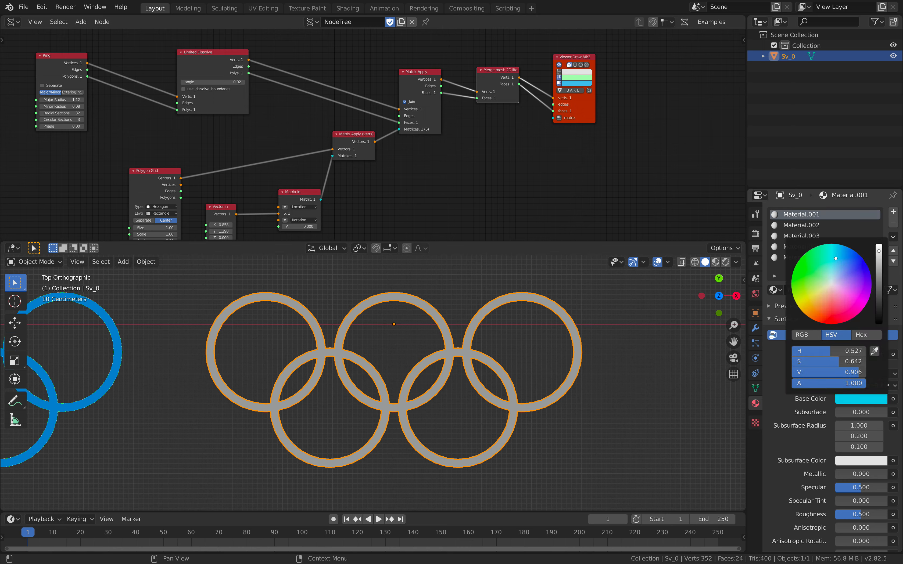
key("ctrl+Right")
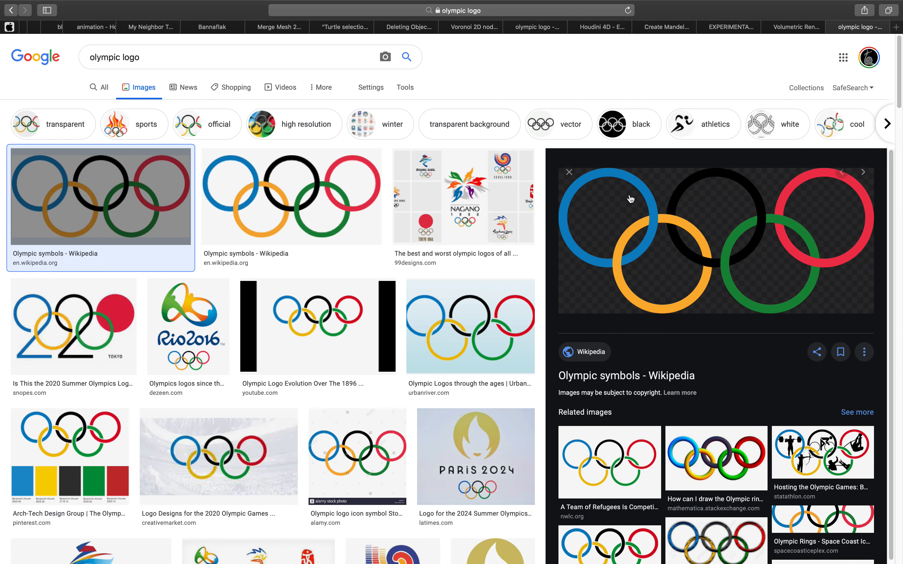
- Return to Blender and set Material.002's base color to orange-yellow and Material.003's base color to black
key("ctrl+Left")
left_click(823, 227)
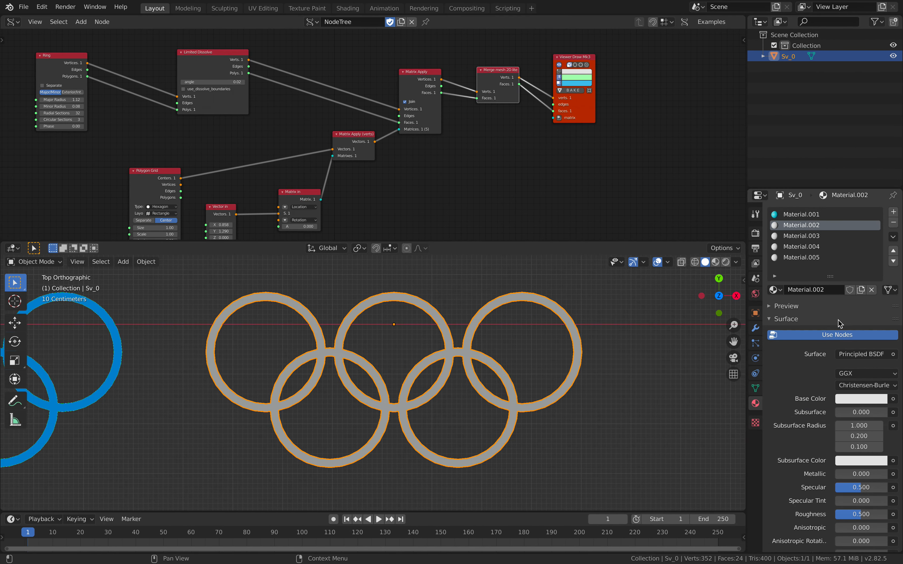
left_click(852, 398)
left_click_drag(809, 298, 807, 308)
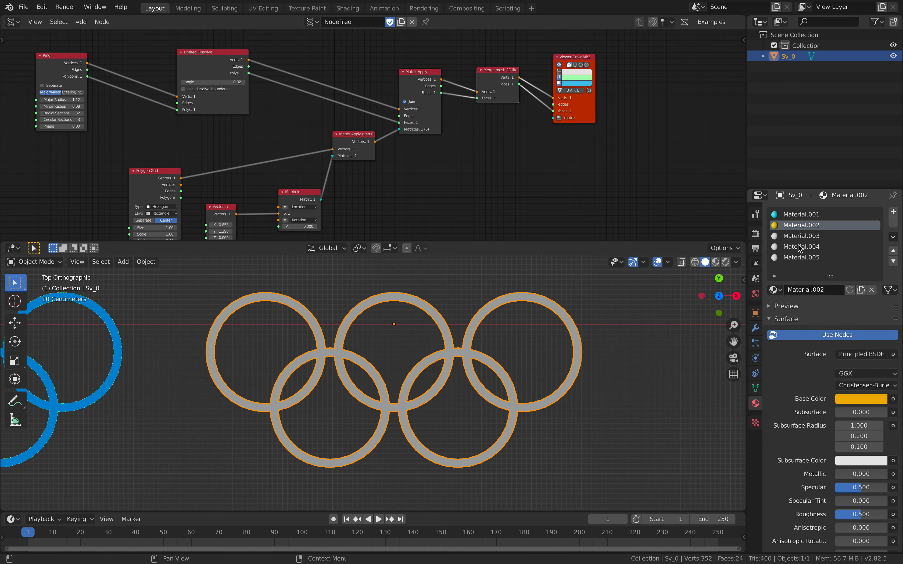
left_click(791, 236)
left_click(850, 397)
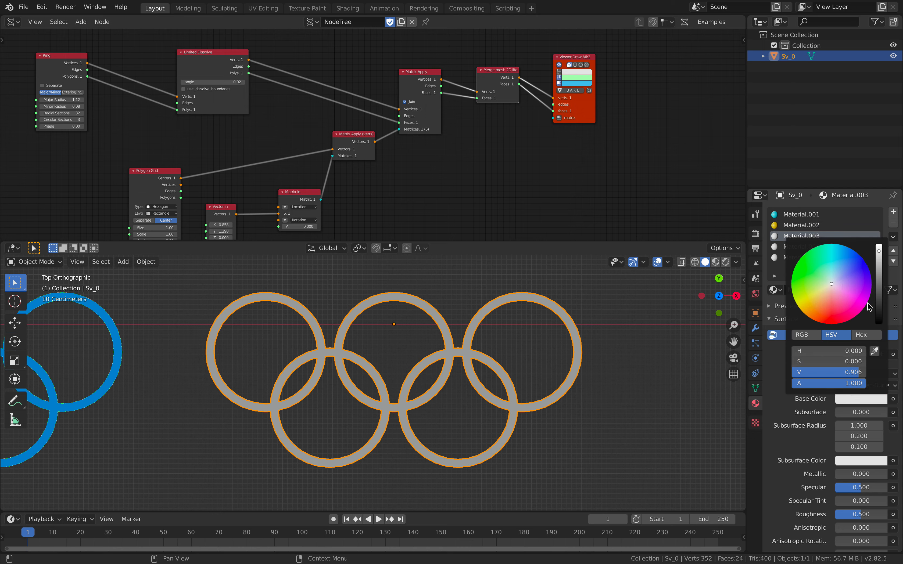
left_click_drag(878, 316, 878, 326)
- Set Material.004's base color to green with H 0.336, S 0.715, V 0.906, and Material.005's base color to red
left_click(784, 247)
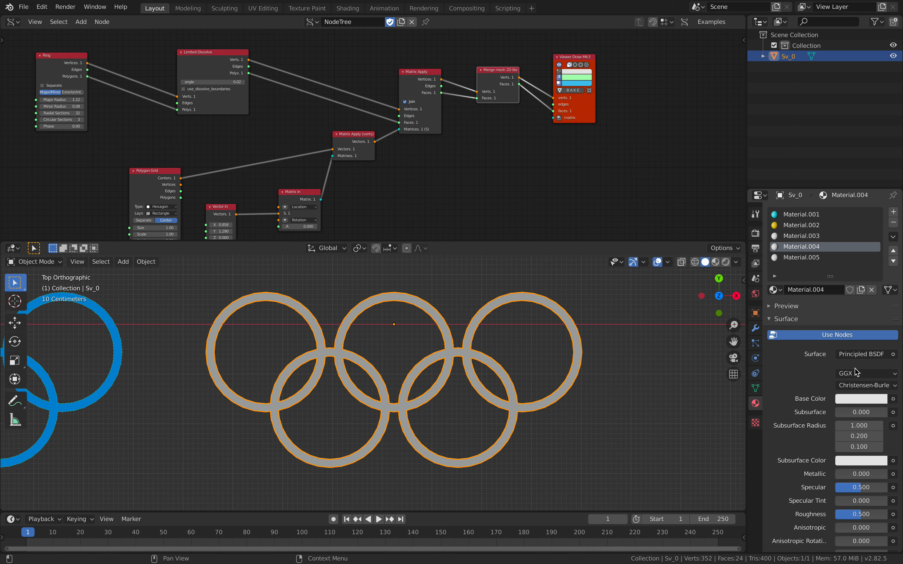
left_click(855, 397)
left_click_drag(806, 269, 800, 267)
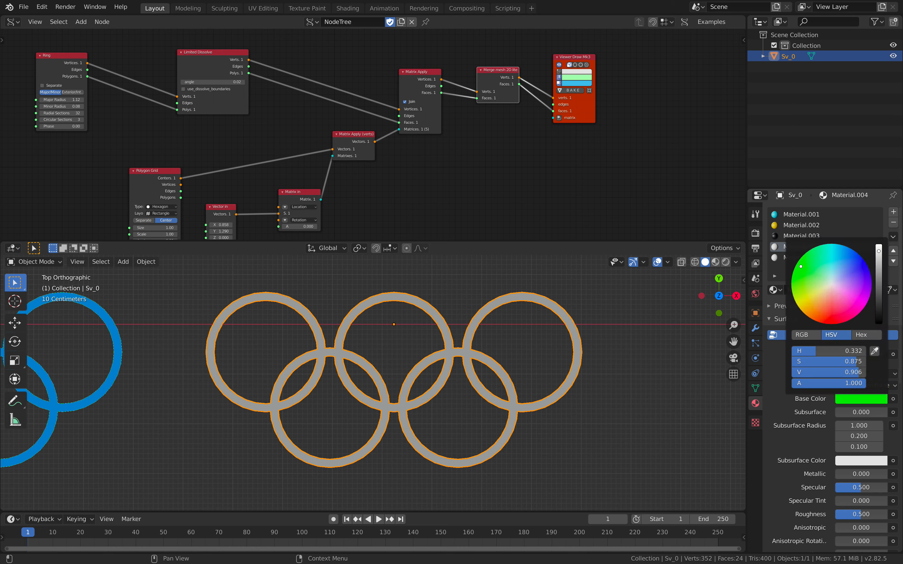
left_click(783, 258)
left_click(858, 399)
left_click(835, 308)
left_click_drag(835, 309, 836, 319)
- Select the rings object, enter Edit Mode and clear the face selection
left_click(593, 317)
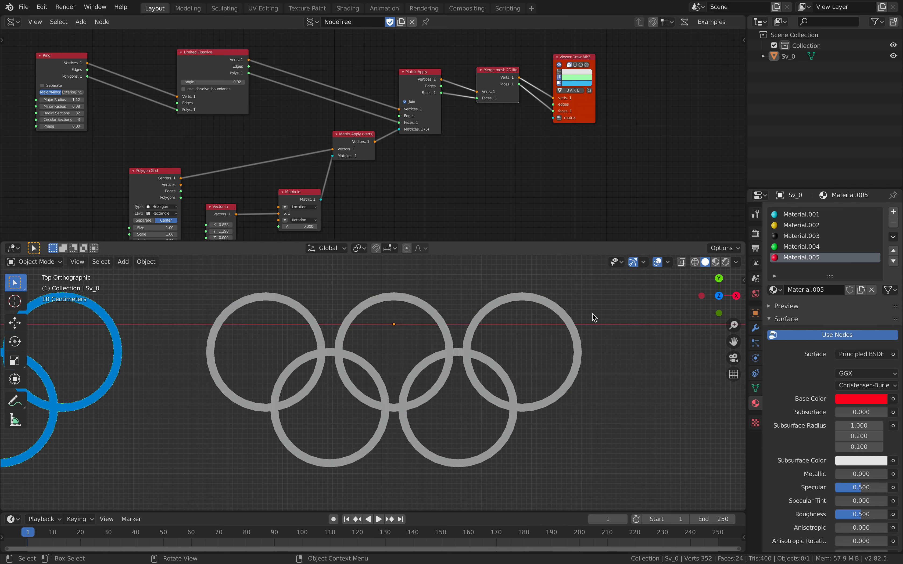
left_click(309, 311)
scroll(309, 315, "up", 1)
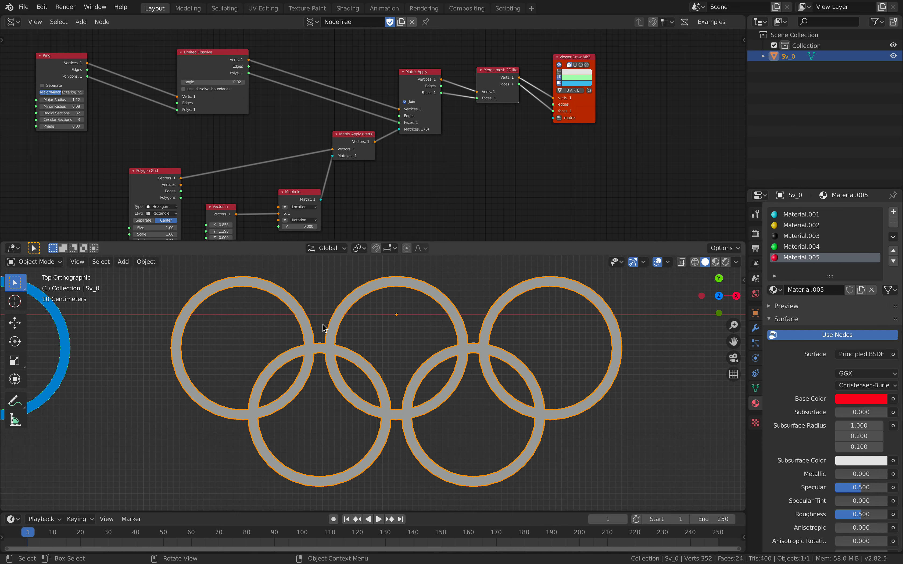
key("Tab")
key("a")
key("a")
key("a")
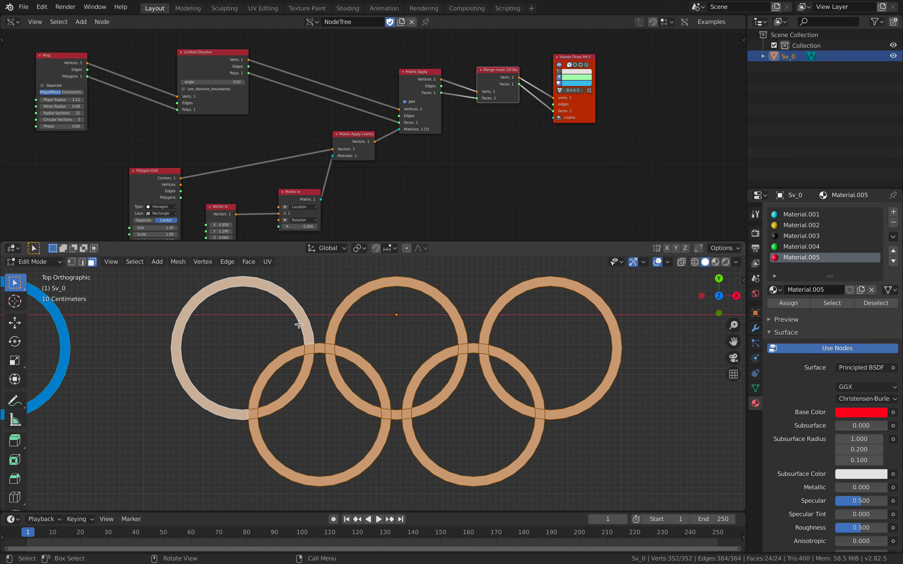
key("a")
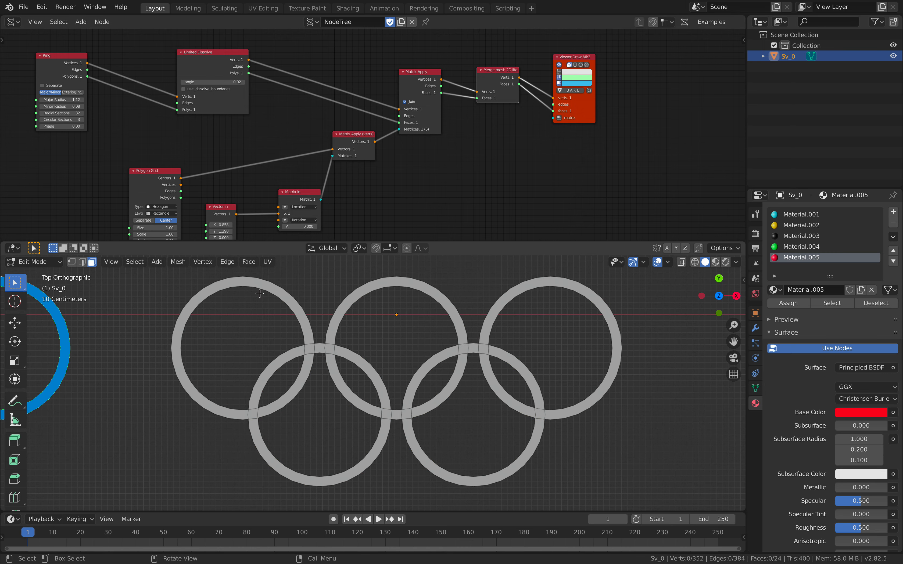
- Select the upper-left ring's faces according to the logo reference, choose Material.001 for them and show the viewport in Material Preview
key("c")
left_click(258, 283)
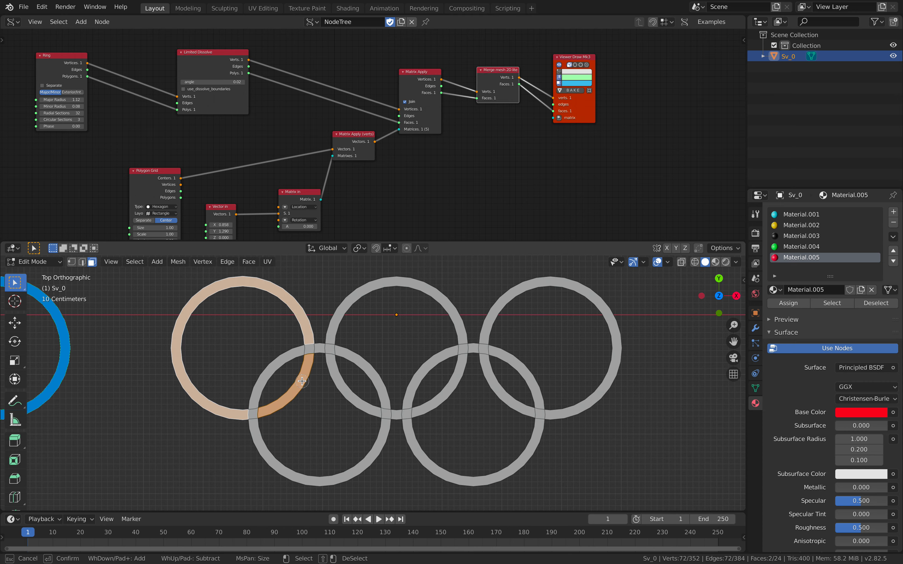
key("ctrl+Right")
key("ctrl+Left")
right_click(330, 332)
left_click(801, 215)
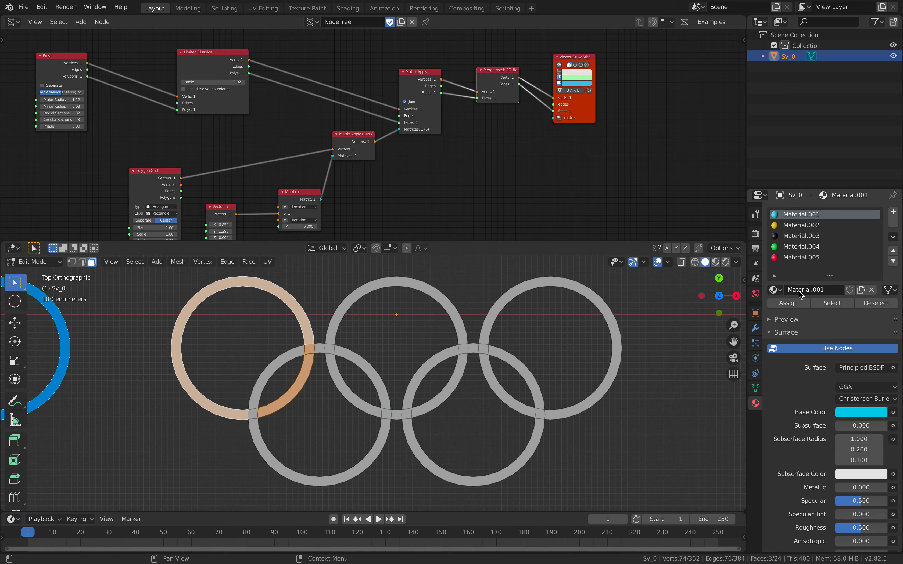
left_click(716, 262)
- Assign Material.002 to the lower-left ring's arcs and the crossings where it lies on top in the logo reference
key("alt+a")
key("a")
key("alt+a")
scroll(290, 356, "up", 2)
left_click(264, 344)
scroll(266, 393, "down", 2)
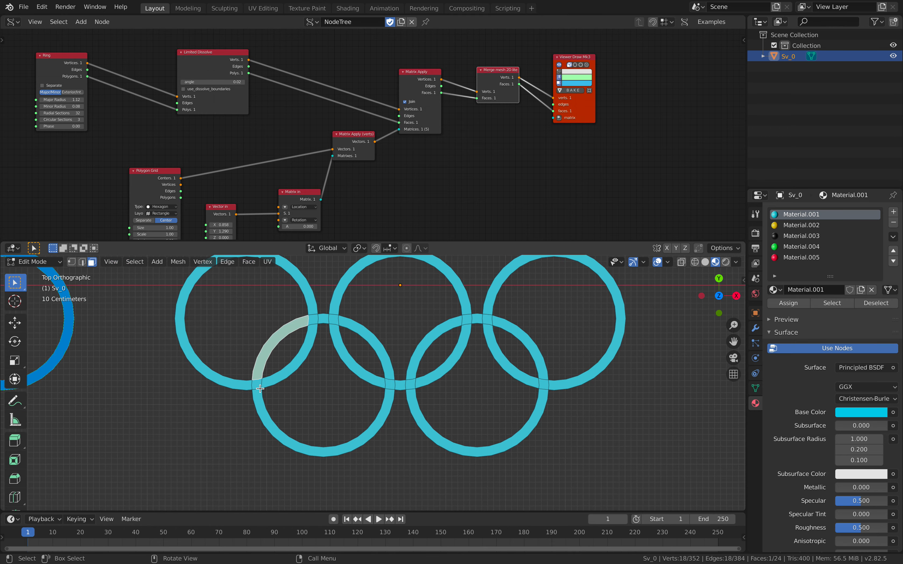
key("ctrl+Right")
key("ctrl+Left")
left_click(263, 405, "ctrl")
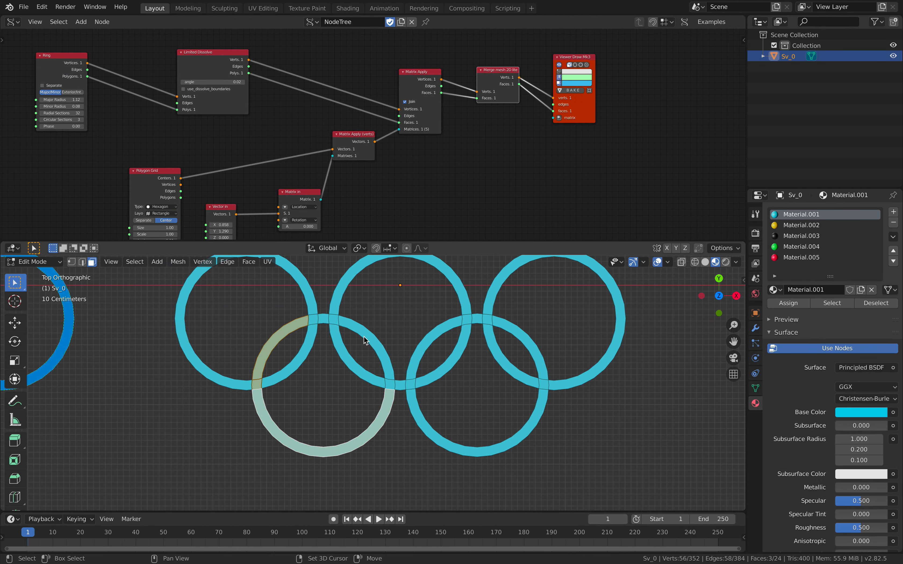
left_click(325, 320, "ctrl")
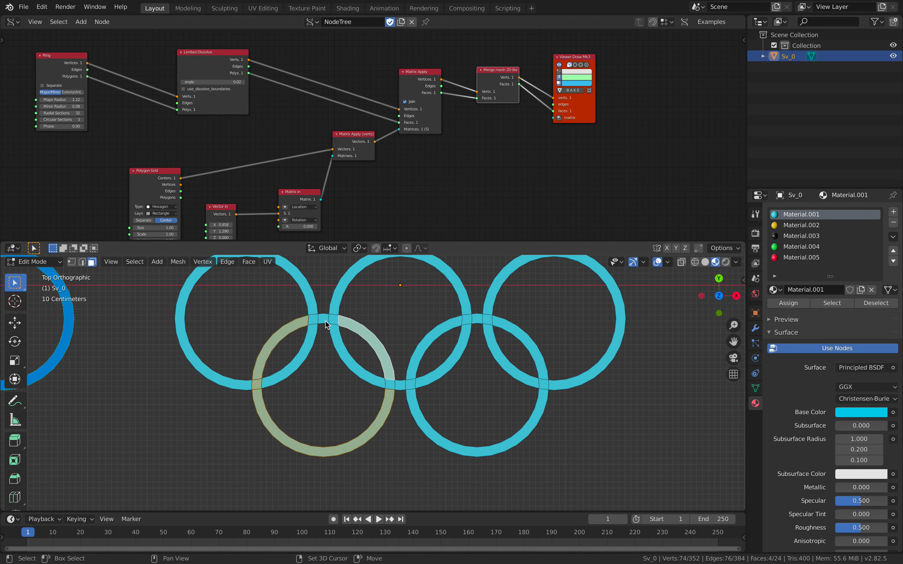
left_click(817, 225)
key("ctrl+Right")
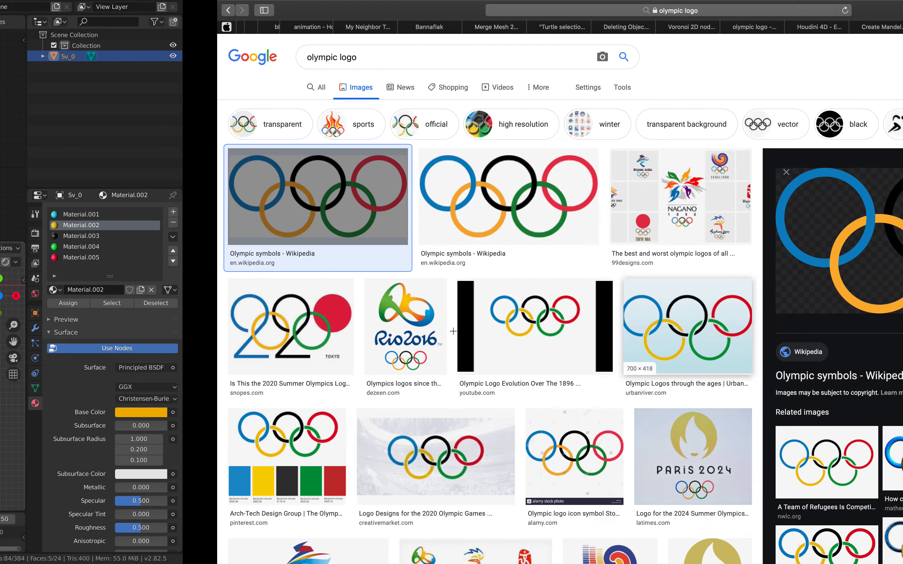
key("ctrl+Left")
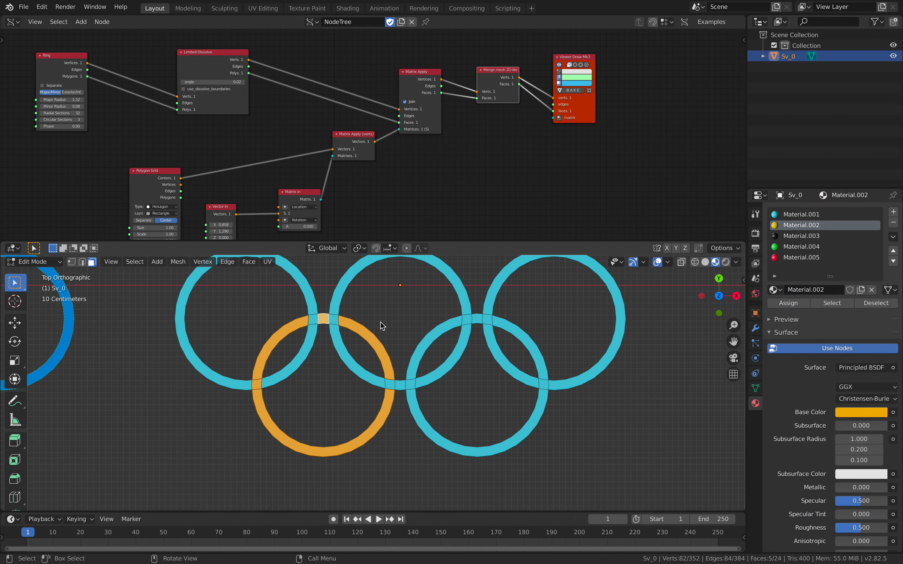
- Assign Material.003 to the upper-middle ring's arcs and the crossings where it lies on top in the logo reference
left_click(337, 323)
left_click(795, 225)
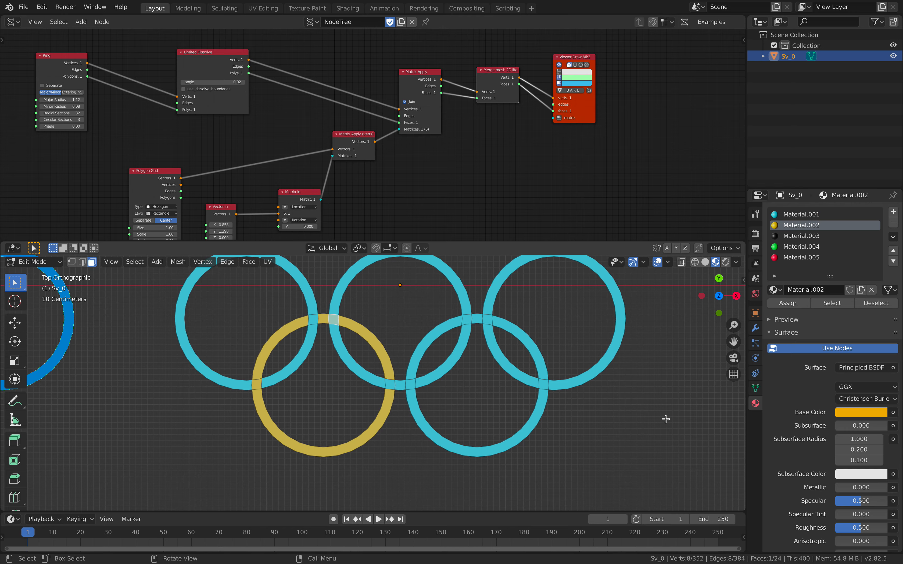
key("ctrl+Right")
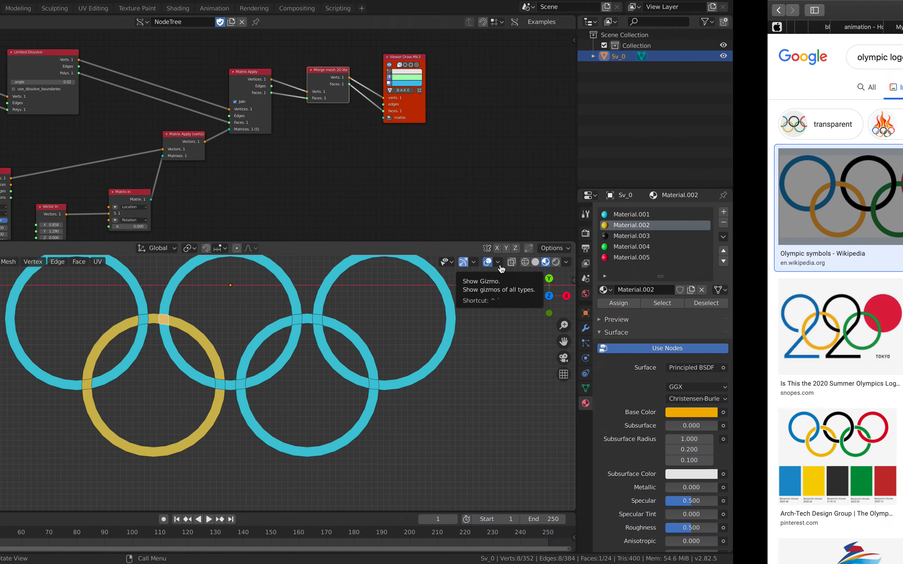
key("ctrl+Left")
left_click(388, 290)
middle_click_drag(388, 291, 345, 327, "shift")
left_click(316, 357, "shift")
left_click(380, 402, "shift")
left_click(413, 395, "shift")
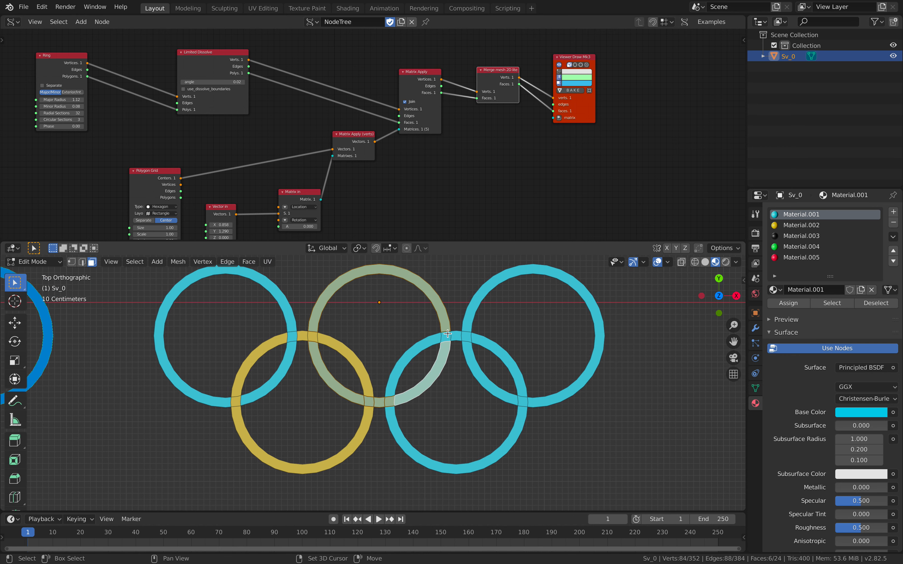
left_click(448, 335, "shift")
left_click(801, 236)
left_click(782, 301)
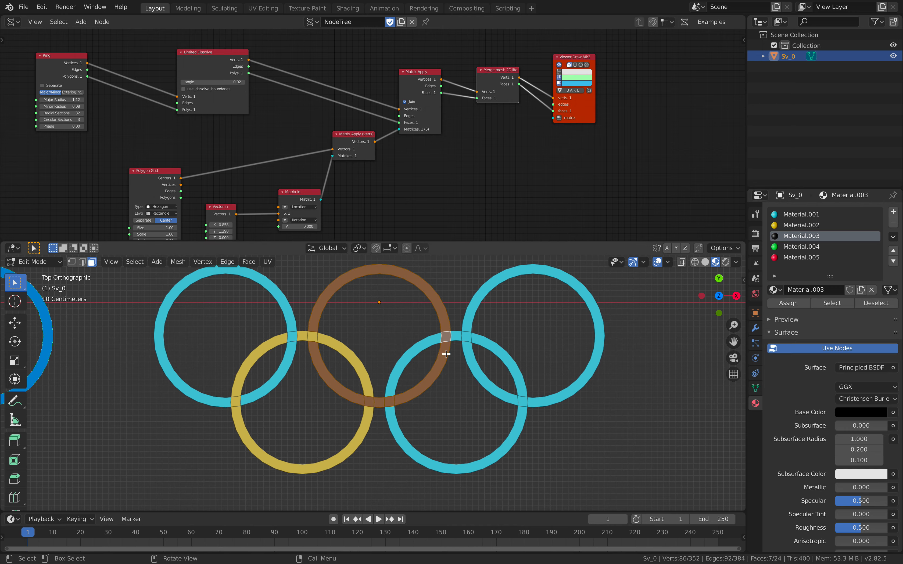
- Check the logo reference and assign Material.004 to the lower-right ring's lower arc, left inner arc and their shared crossing
key("ctrl+Right")
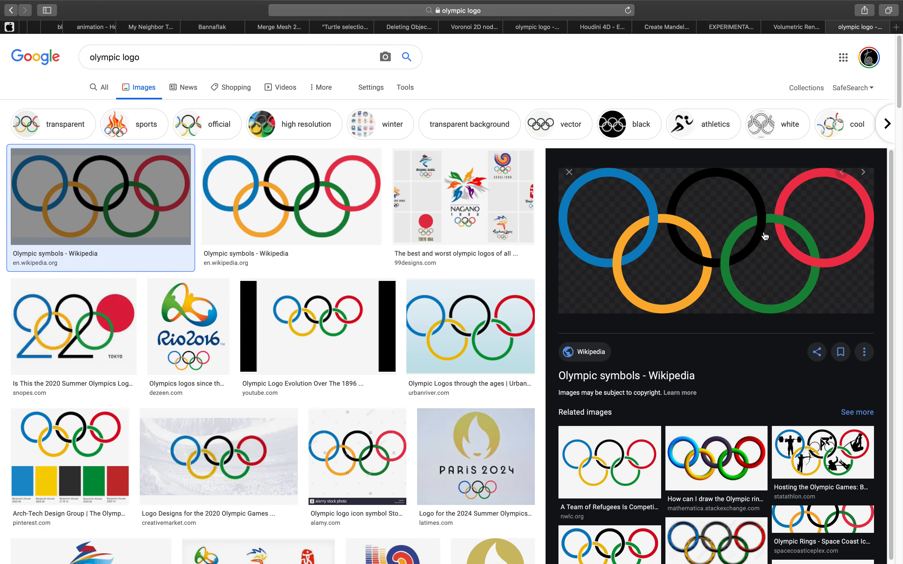
key("ctrl+Left")
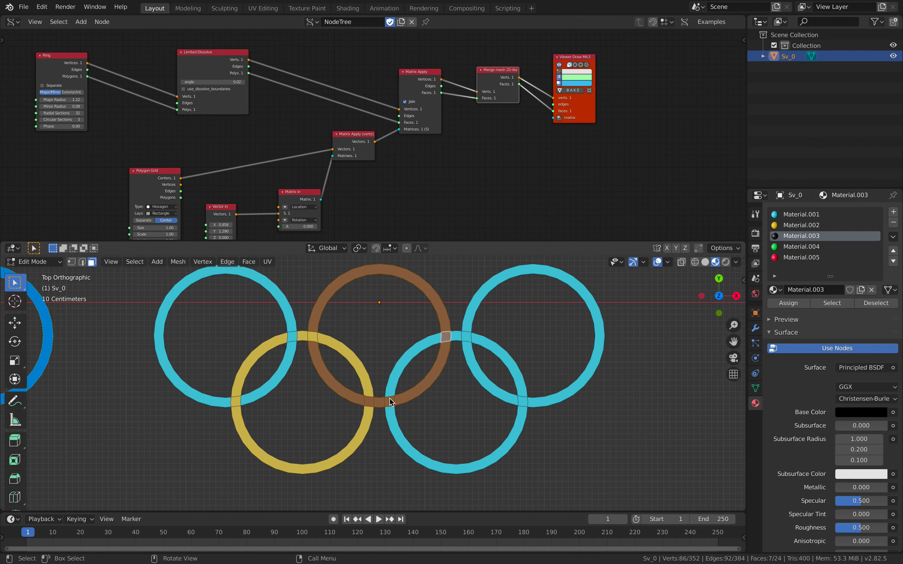
left_click(389, 398)
left_click(391, 388, "shift")
left_click(392, 418, "shift")
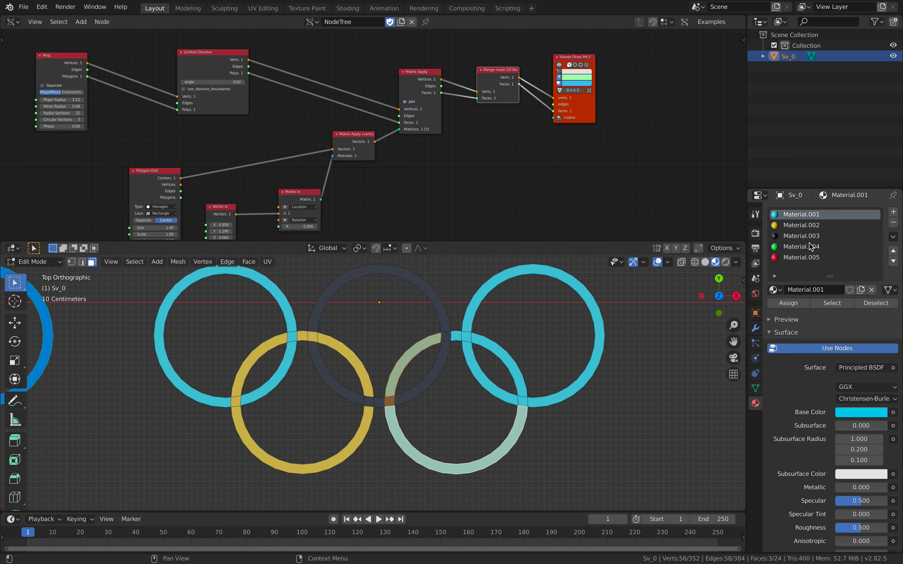
left_click(801, 246)
left_click(788, 303)
- Assign Material.004 to the lower-right ring's short top segment, right inner arc and the crossing between them, matching the logo reference
key("ctrl+Right")
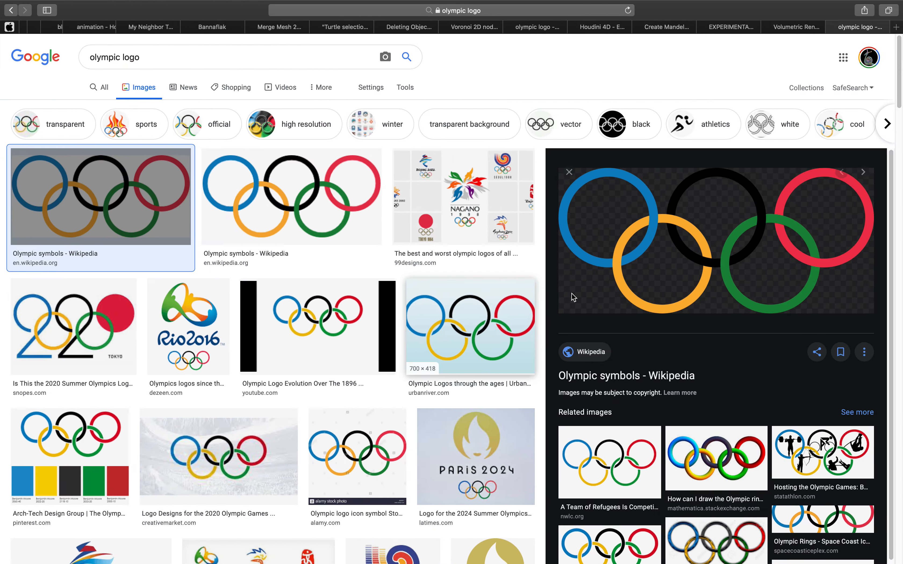
key("ctrl+Left")
left_click(465, 335)
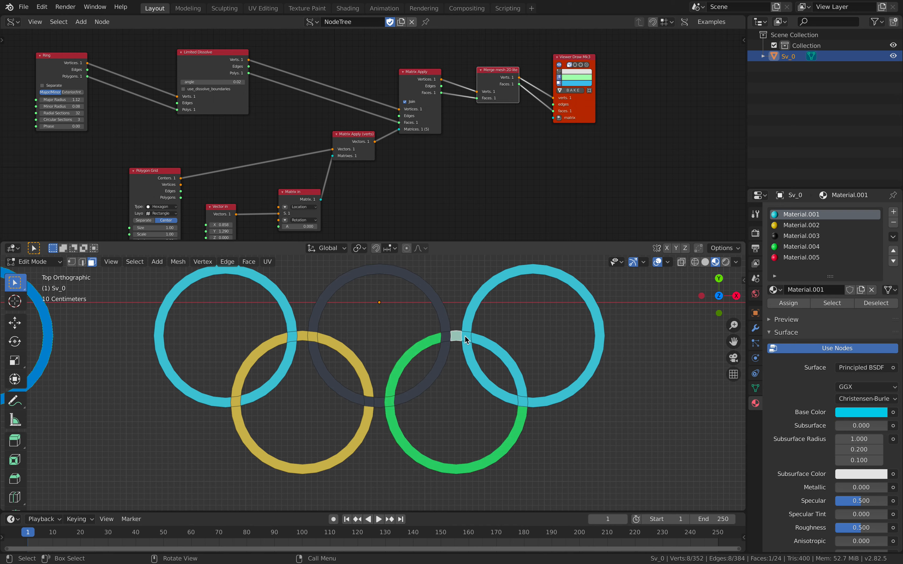
left_click(534, 390, "shift")
key("ctrl+Right")
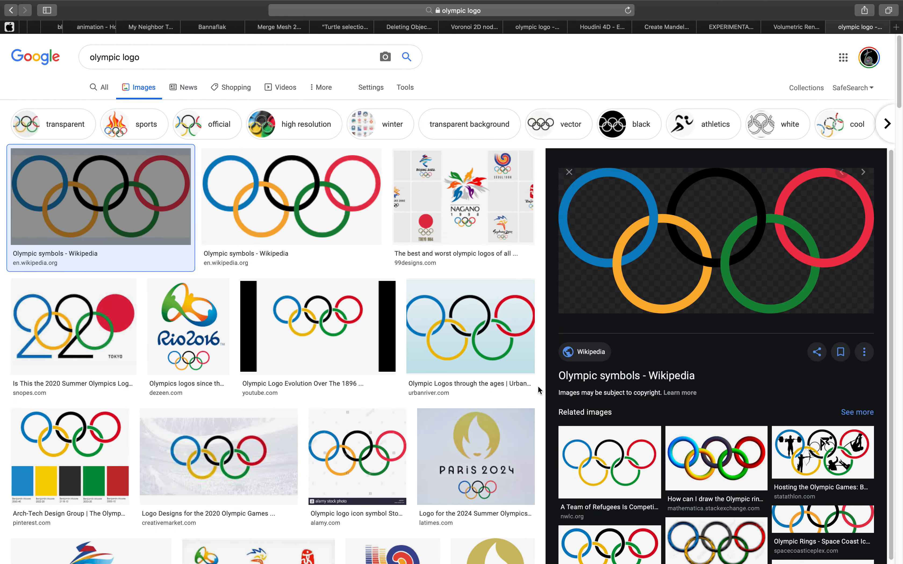
key("ctrl+Left")
left_click(821, 249)
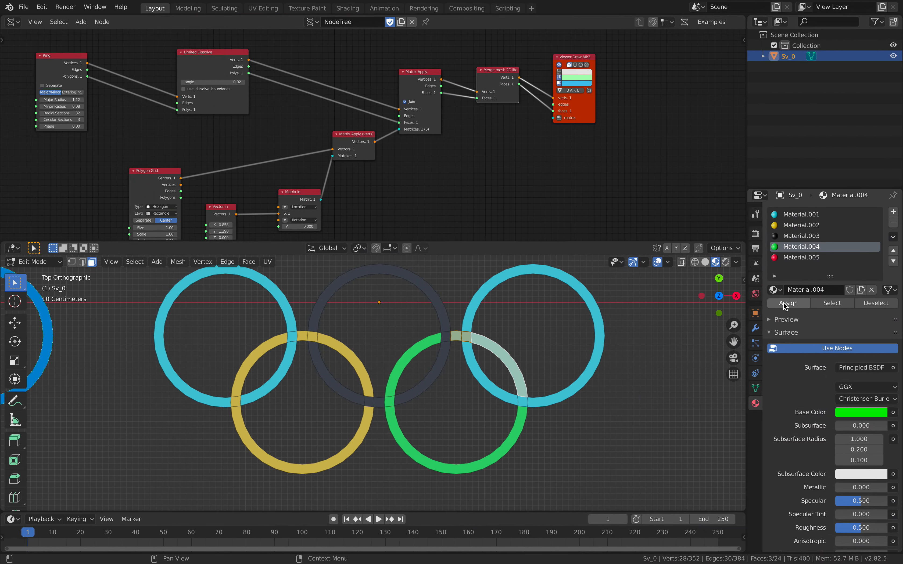
left_click(786, 304)
- Assign Material.005 to the upper-right ring's inner arc, lower crossing and large outer arc, then clear the selection
left_click(547, 401)
left_click(523, 402, "shift")
left_click(500, 394, "shift")
left_click(514, 296, "shift")
left_click(801, 257)
left_click(787, 303)
left_click(573, 352)
left_click(526, 268)
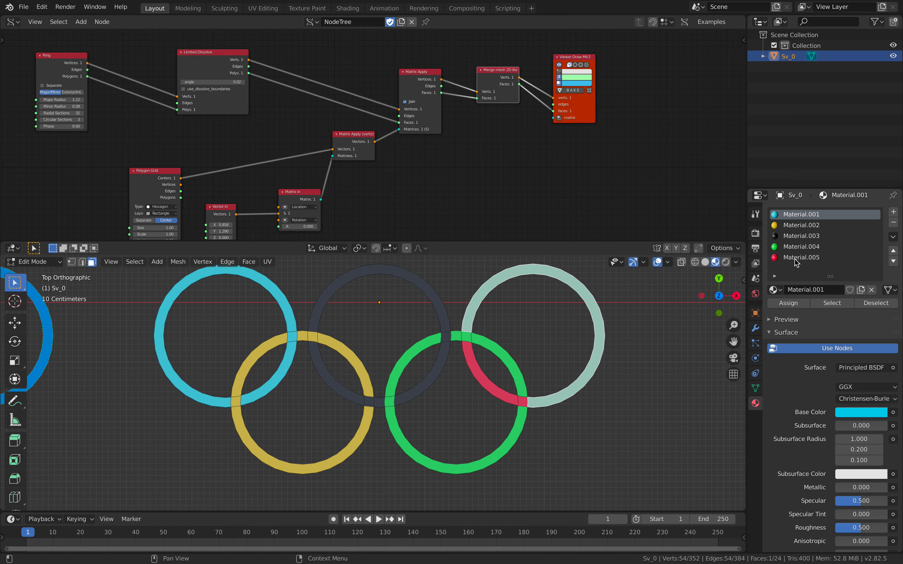
left_click(788, 303)
left_click(608, 350)
scroll(540, 347, "down", 1)
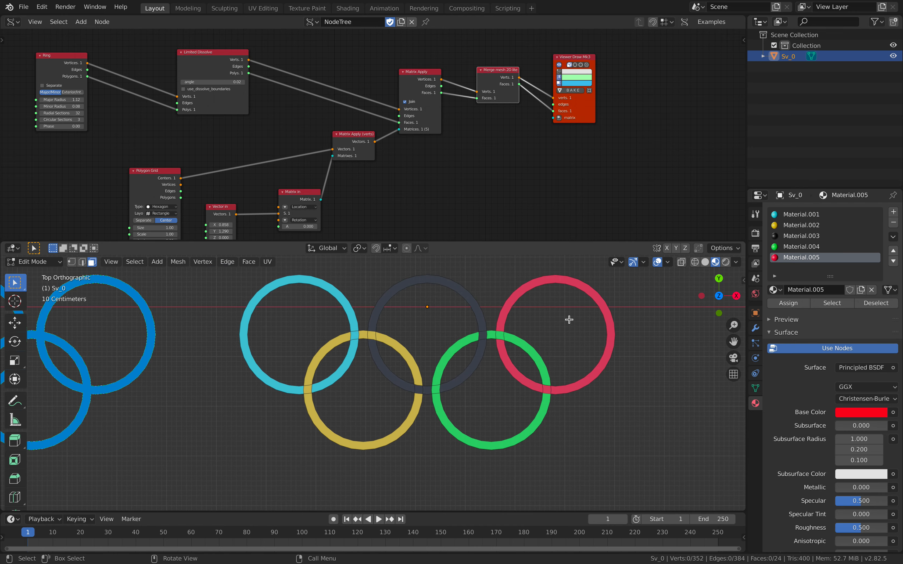
- Compare with the logo reference and darken Material.004's base color to H 0.328, S 0.922, V 0.590
key("ctrl+Right")
key("ctrl+Left")
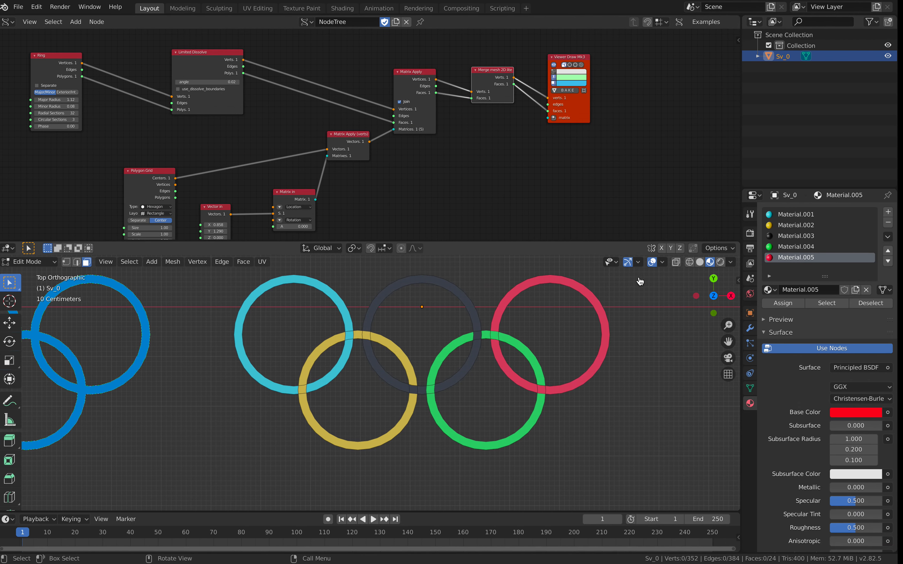
left_click(801, 246)
left_click(848, 408)
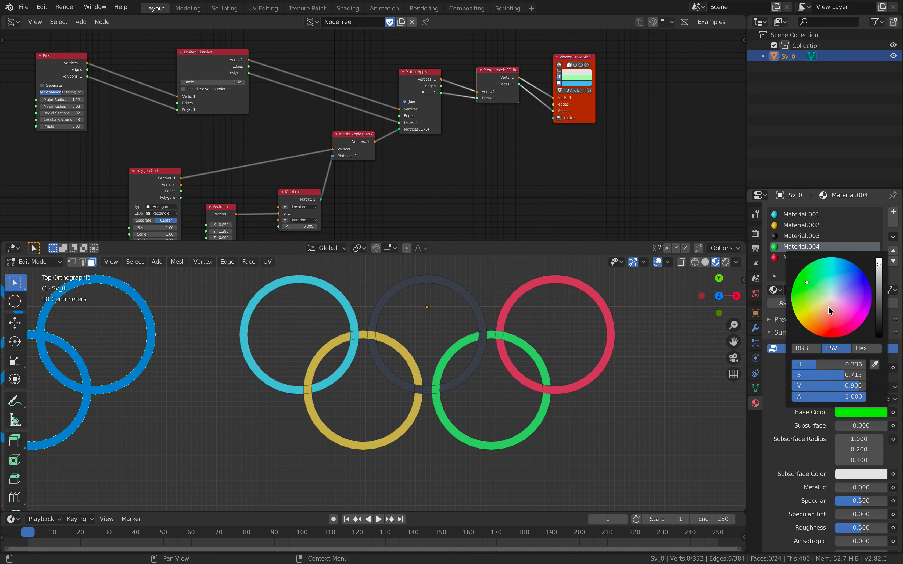
left_click(877, 294)
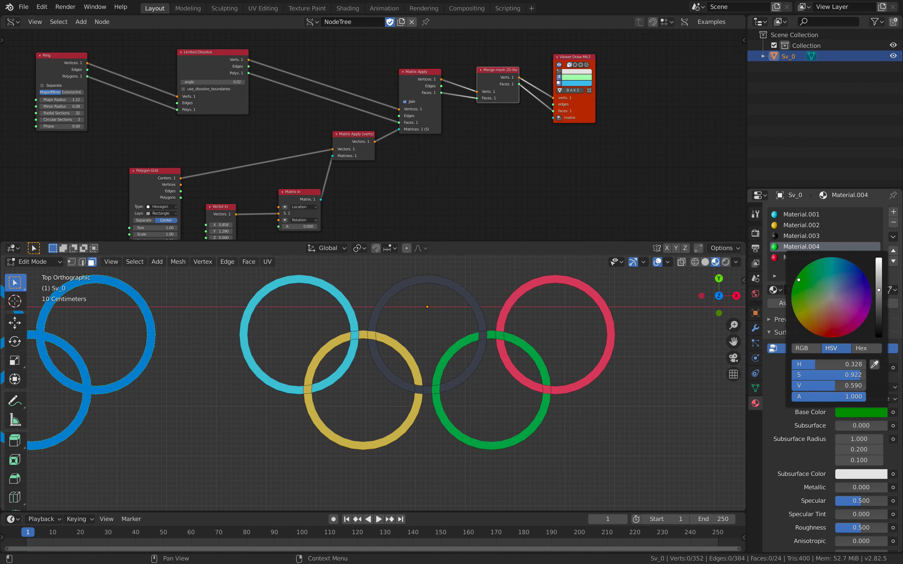
- Return the colored rings to Object Mode and save the file
left_click(56, 262)
left_click(39, 276)
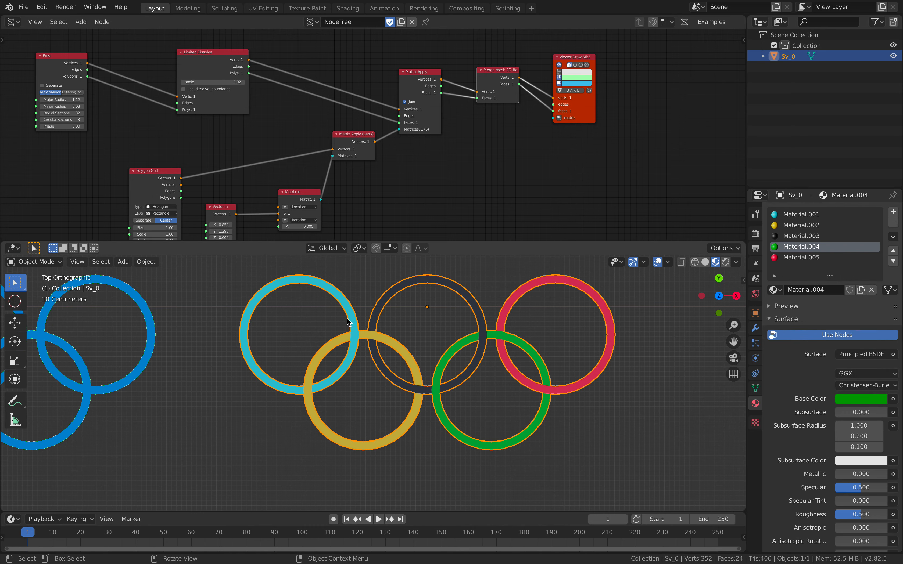
left_click(336, 320)
middle_click_drag(364, 313, 238, 344)
left_click(360, 344)
key("ctrl+s")
- Duplicate the colored rings and place the copy beside the original along the X axis
left_click(363, 368)
left_click(248, 344)
scroll(249, 342, "down", 3)
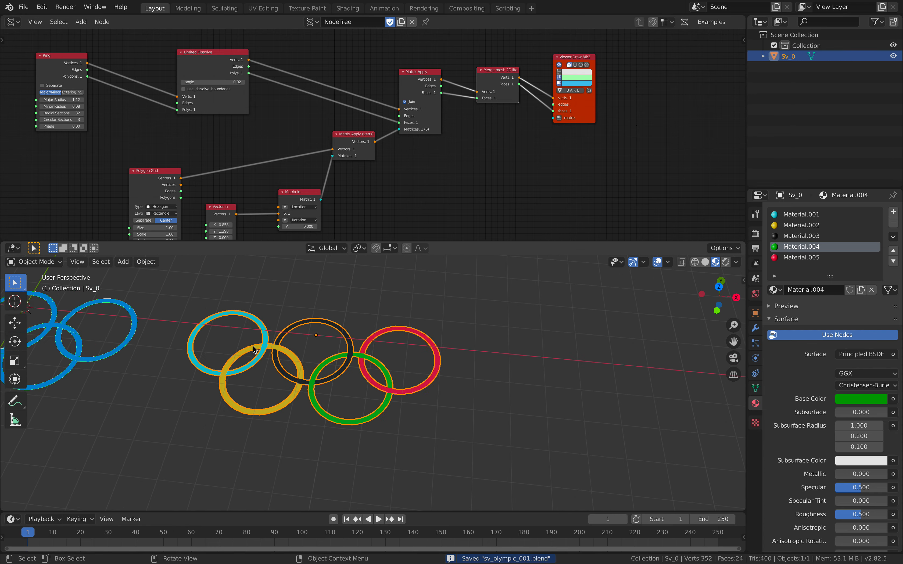
key("shift+d")
key("x")
left_click(512, 374)
middle_click_drag(512, 374, 389, 369, "shift")
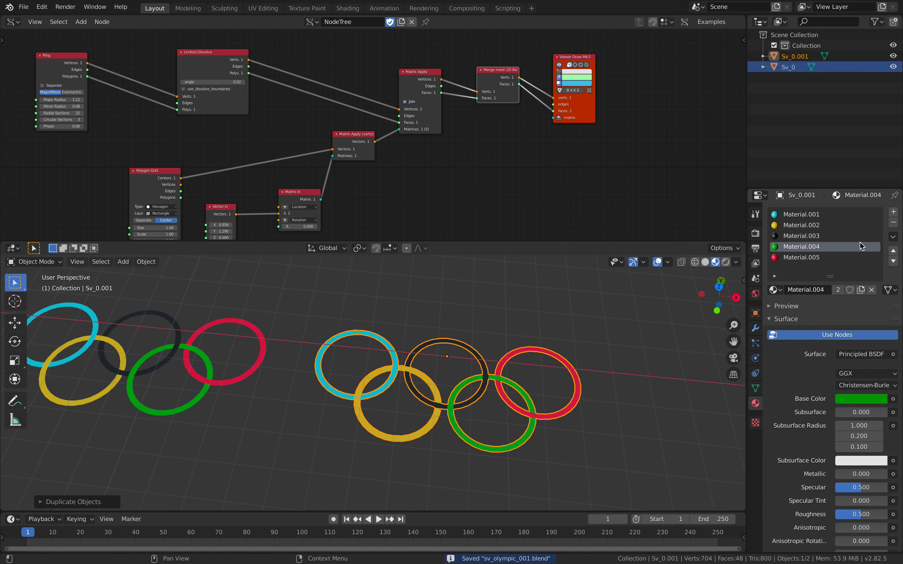
- Add a Solidify modifier with a 0.51 m thickness to the duplicated colored rings
left_click(756, 328)
left_click(806, 216)
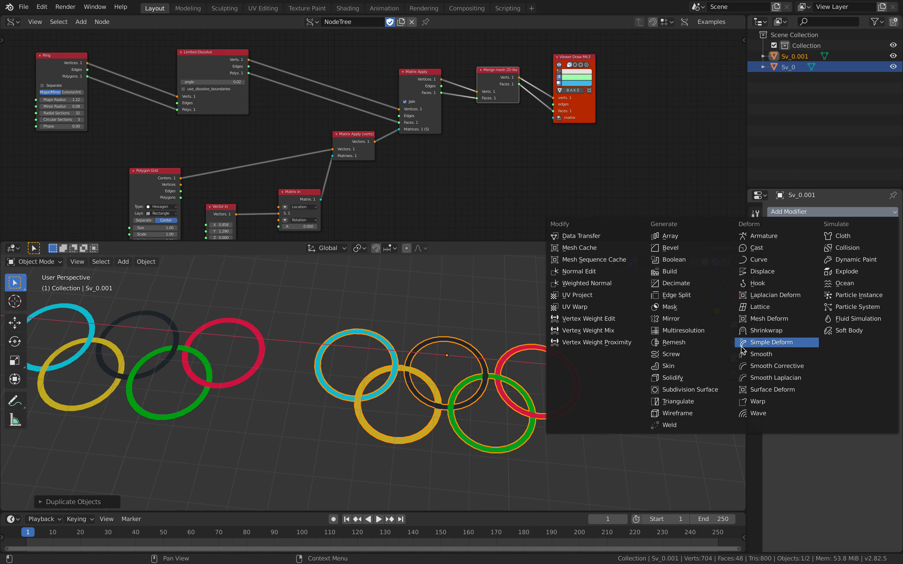
left_click(720, 377)
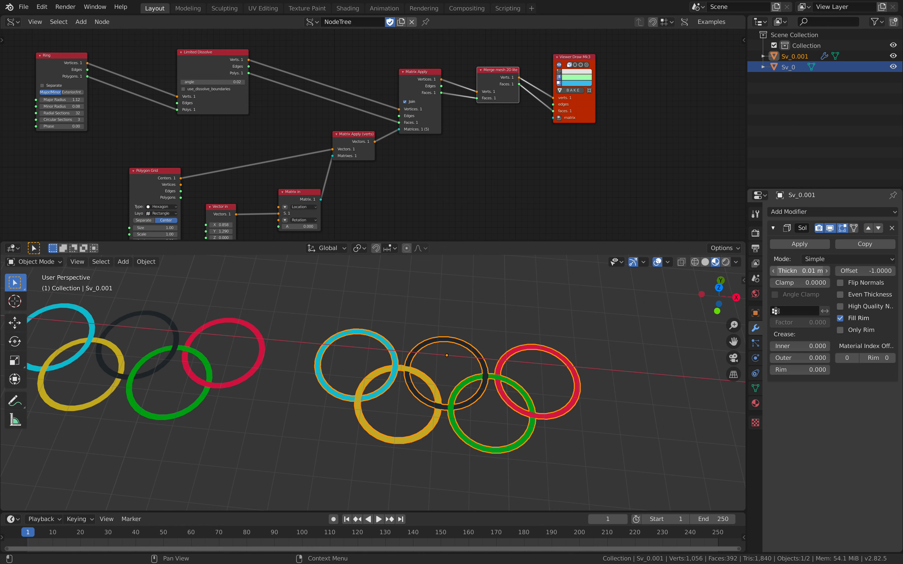
left_click_drag(799, 271, 818, 271)
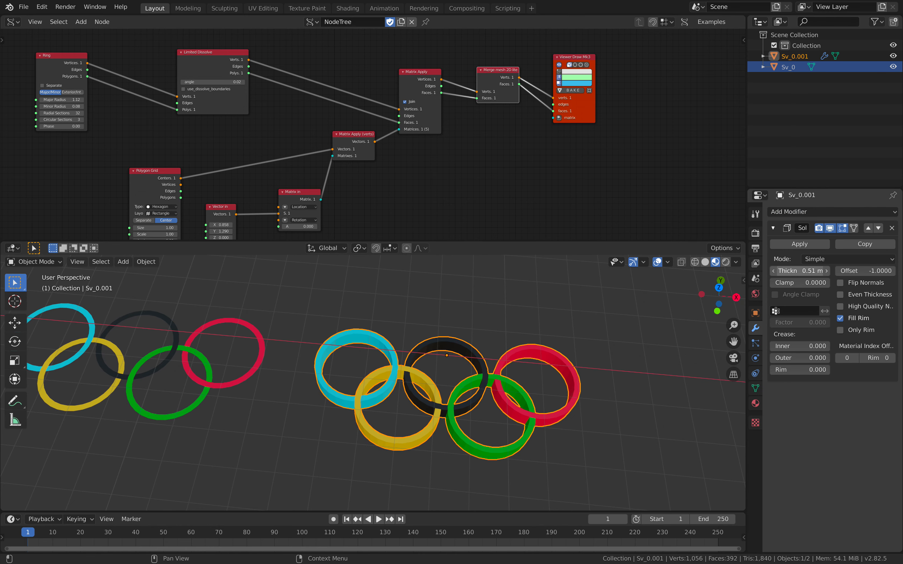
left_click(498, 354)
middle_click_drag(498, 354, 453, 406)
scroll(452, 407, "up", 4)
middle_click_drag(394, 377, 471, 424)
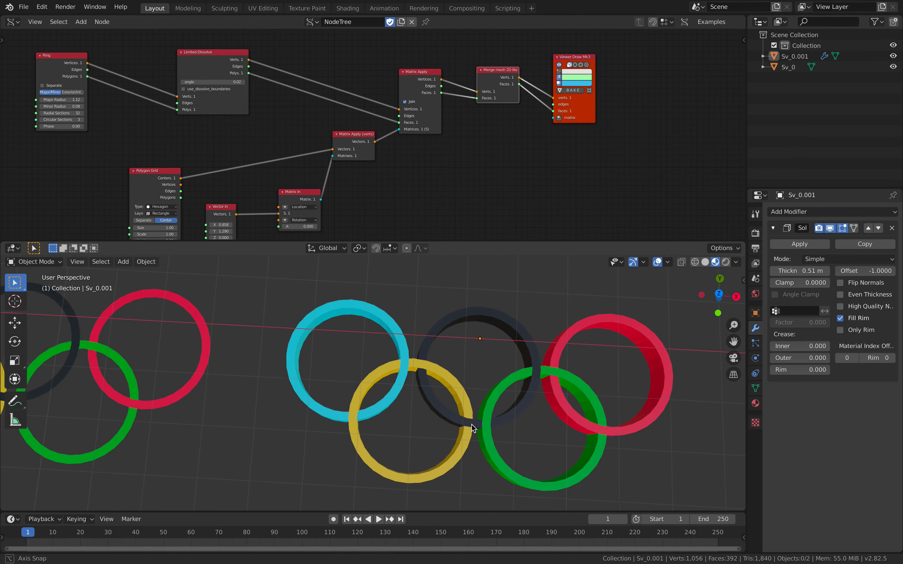
- Compare the solidified rings' overlaps with the Olympic logo reference in the browser
key("ctrl+Right")
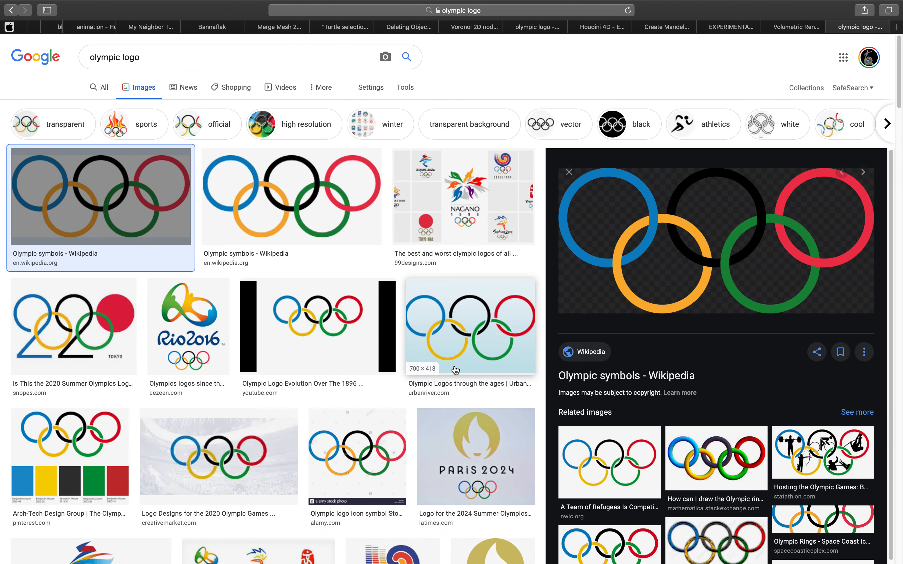
key("ctrl+Left")
key("ctrl+Right")
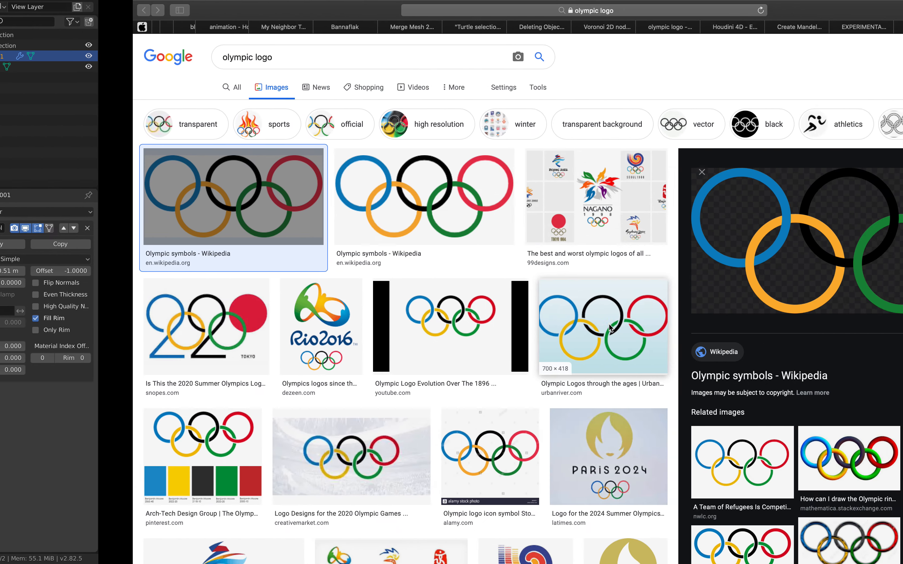
key("ctrl+Left")
scroll(482, 419, "up", 8)
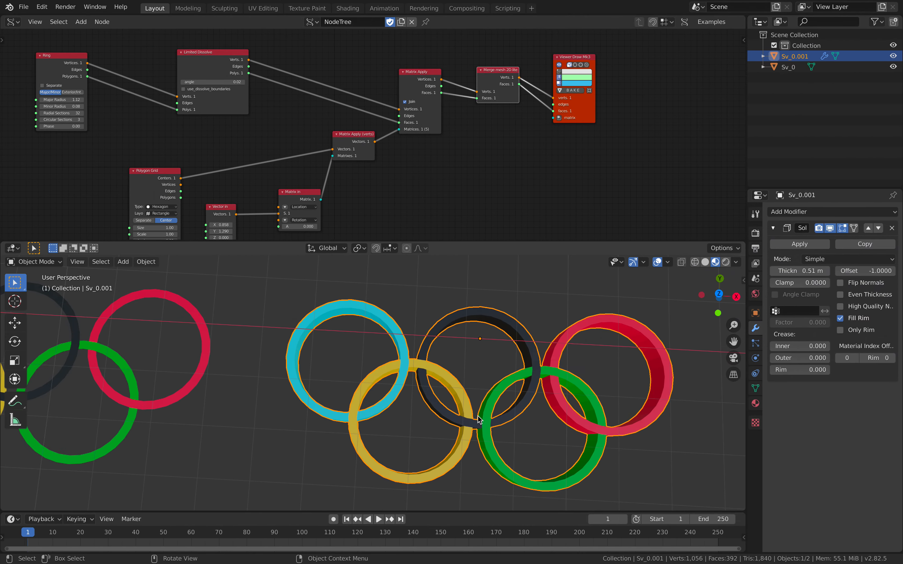
- Check the yellow and black rings' crossing faces in Edit Mode against the logo reference, and return to Object Mode
left_click(456, 420)
middle_click_drag(456, 421, 467, 416)
key("ctrl+Right")
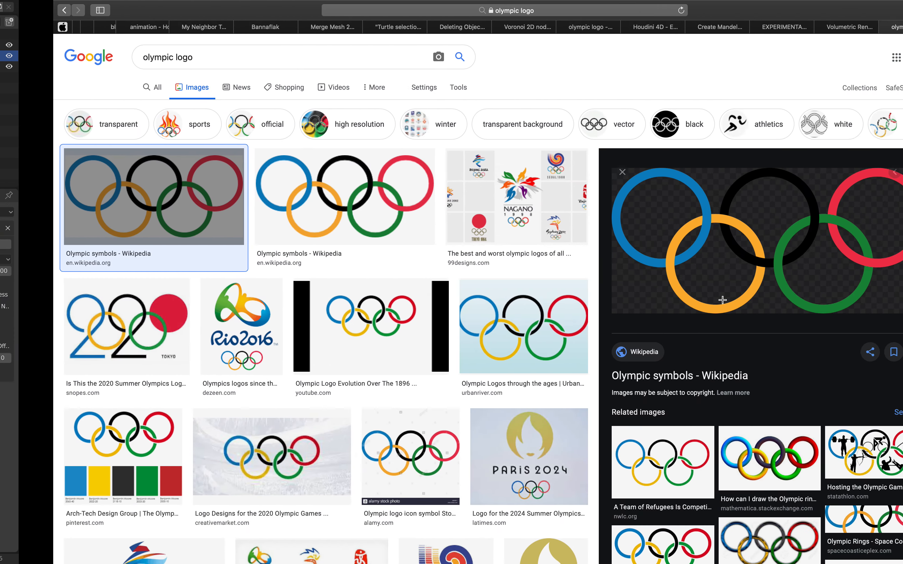
key("ctrl+Left")
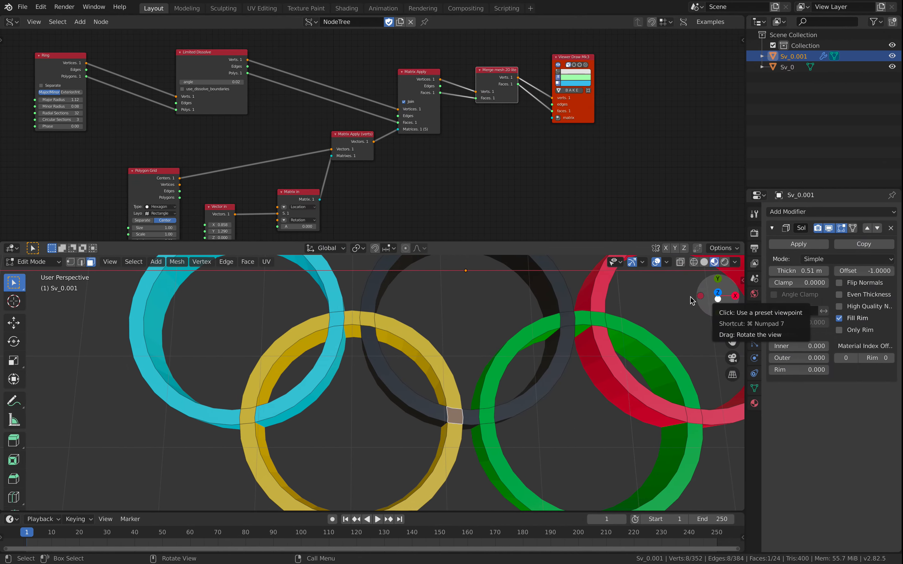
left_click(369, 321)
key("ctrl+Right")
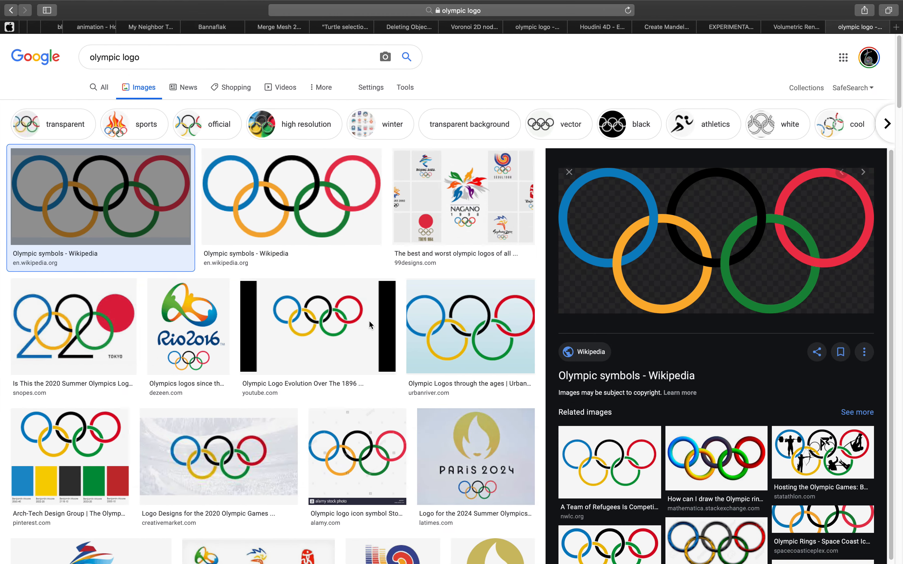
key("ctrl+Left")
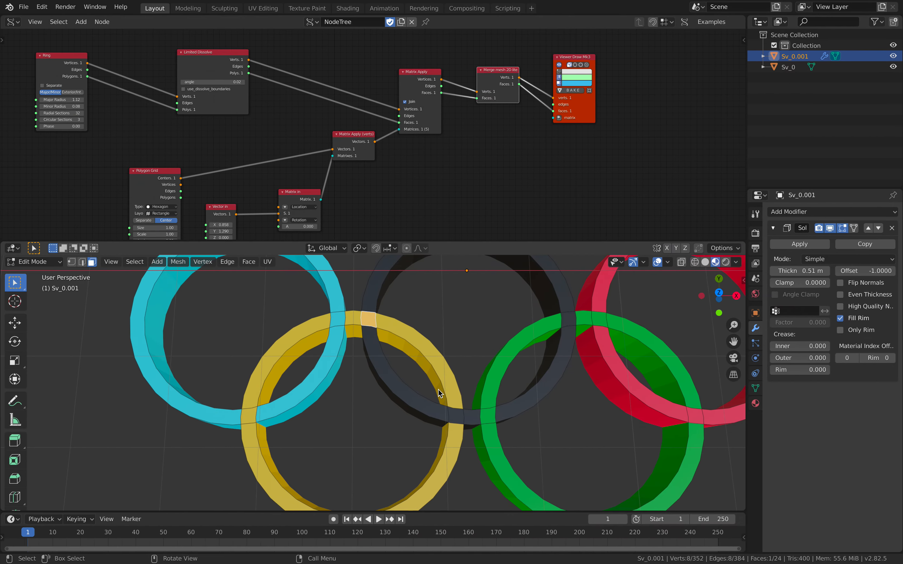
scroll(429, 383, "down", 6)
key("Tab")
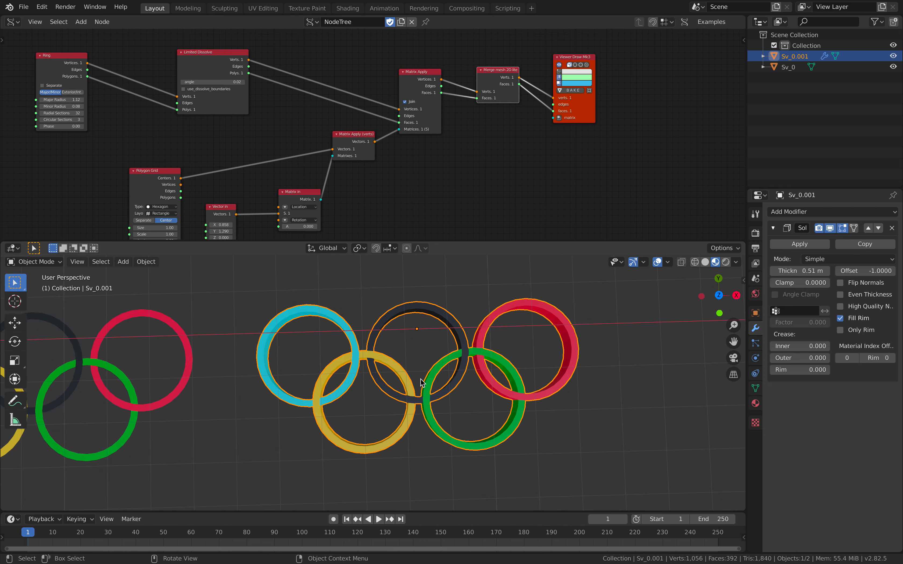
- Reselect the solidified rings and save the file as sv_olympic_001.blend
middle_click_drag(421, 379, 398, 373, "shift")
left_click(393, 340)
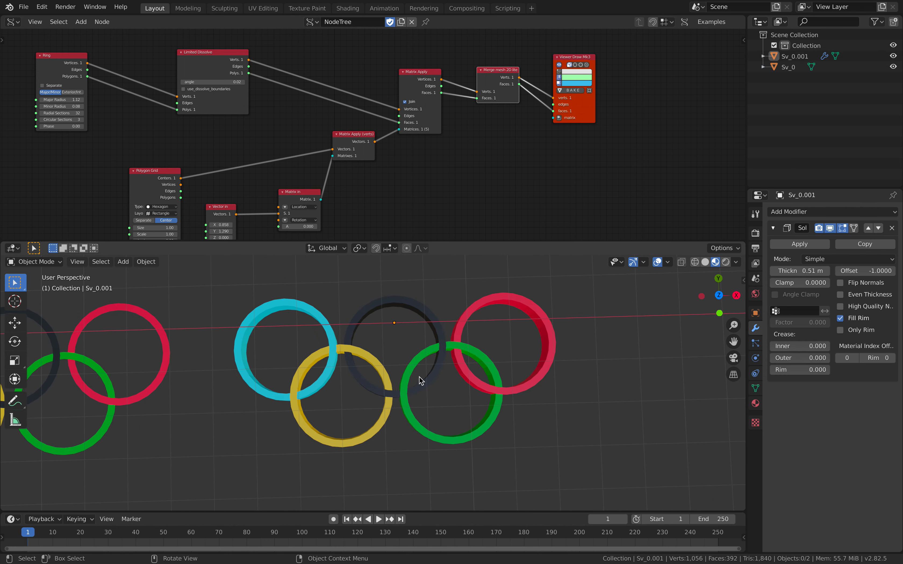
middle_click_drag(461, 357, 433, 338)
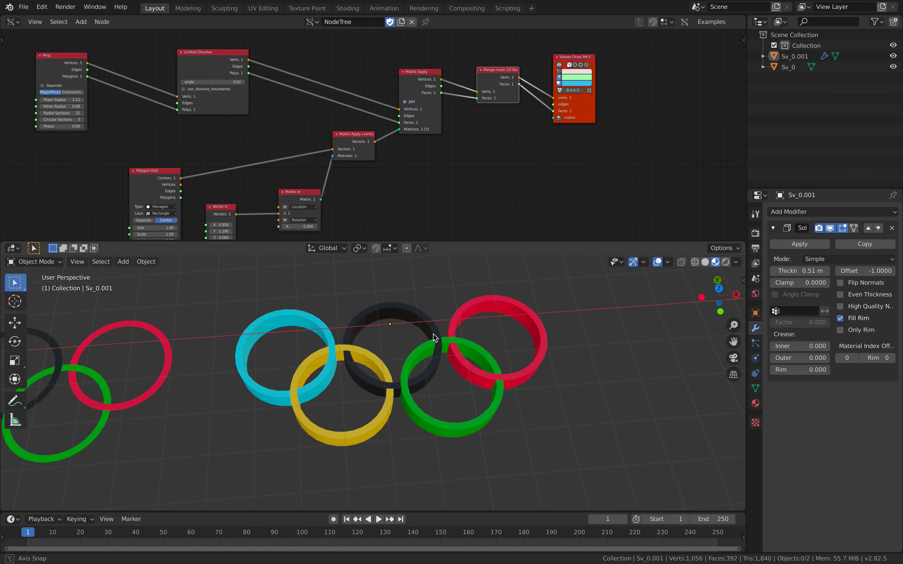
left_click(431, 328)
scroll(431, 317, "up", 1)
key("ctrl+s")
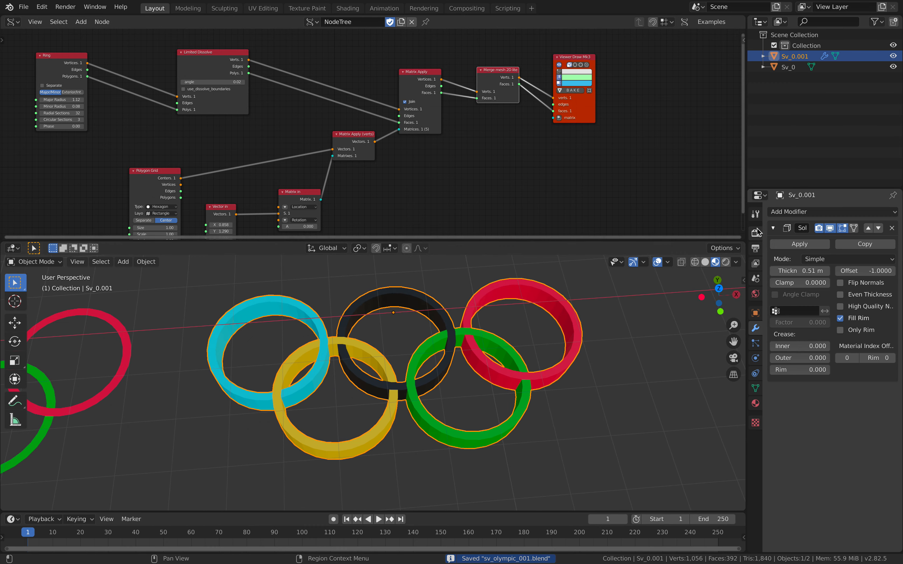
- Enlarge the 3D viewport and duplicate the solidified rings, placing the copy beside them along the X axis
middle_click_drag(601, 315, 588, 314)
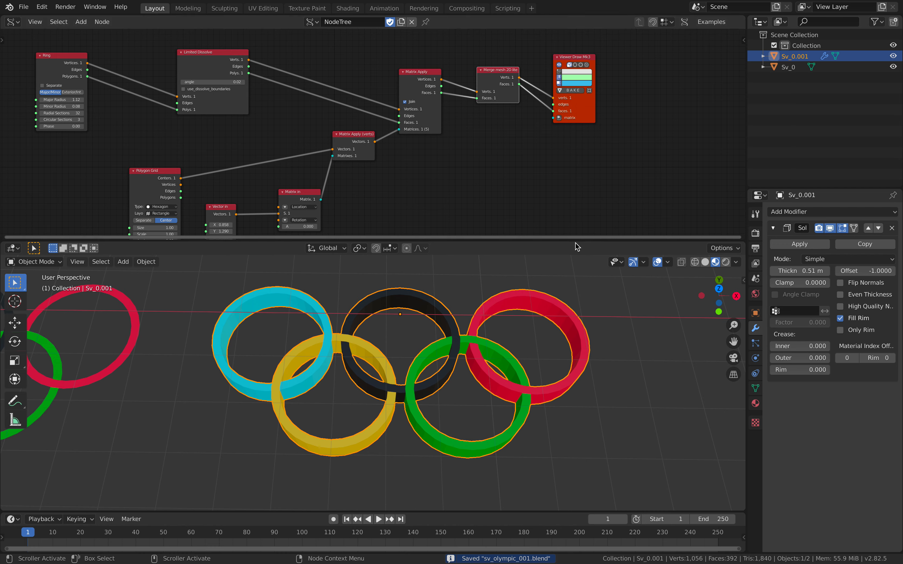
left_click_drag(575, 241, 574, 186)
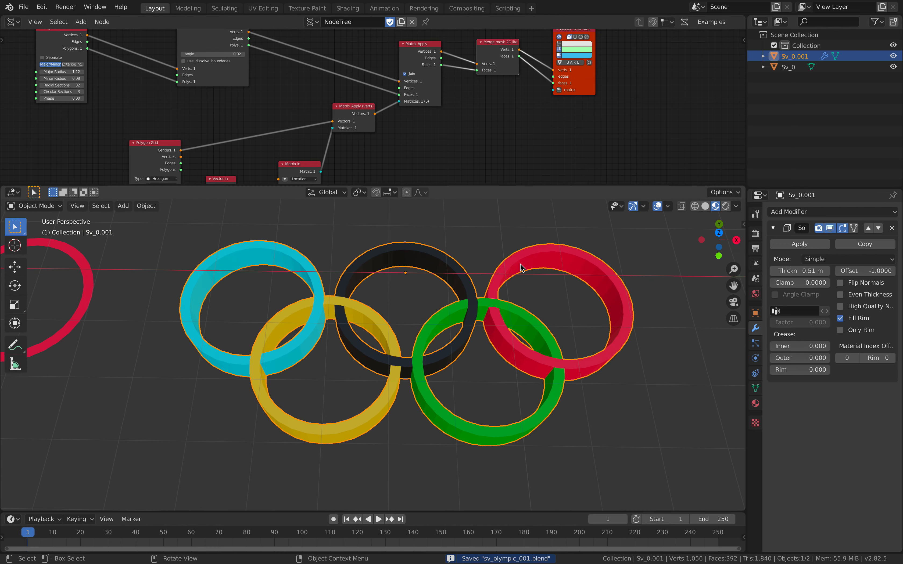
key("Tab")
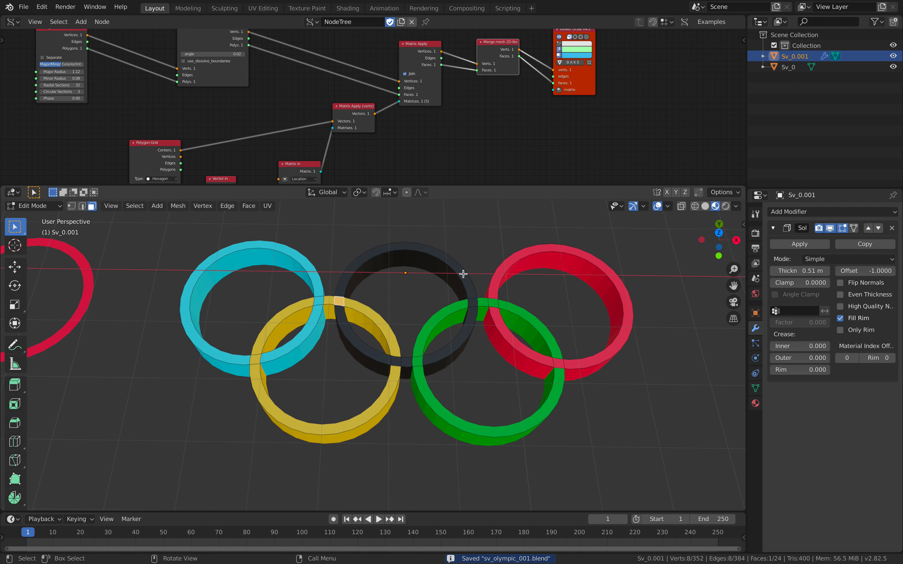
key("Tab")
scroll(410, 280, "down", 3)
key("shift+d")
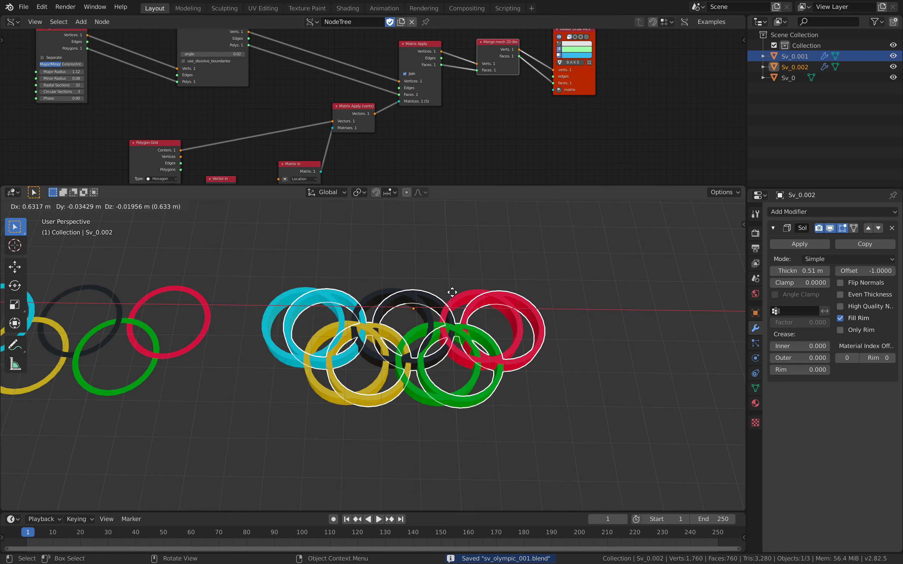
key("x")
left_click(657, 286)
scroll(433, 296, "up", 5)
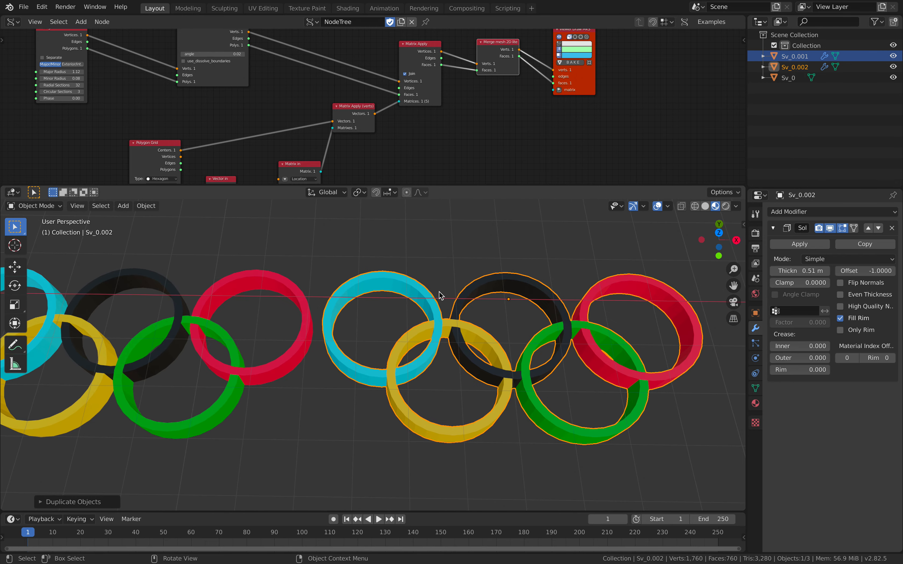
- Select all faces of the new copy in Edit Mode and triangulate them
key("Tab")
middle_click_drag(423, 289, 421, 285)
key("a")
scroll(422, 286, "up", 2)
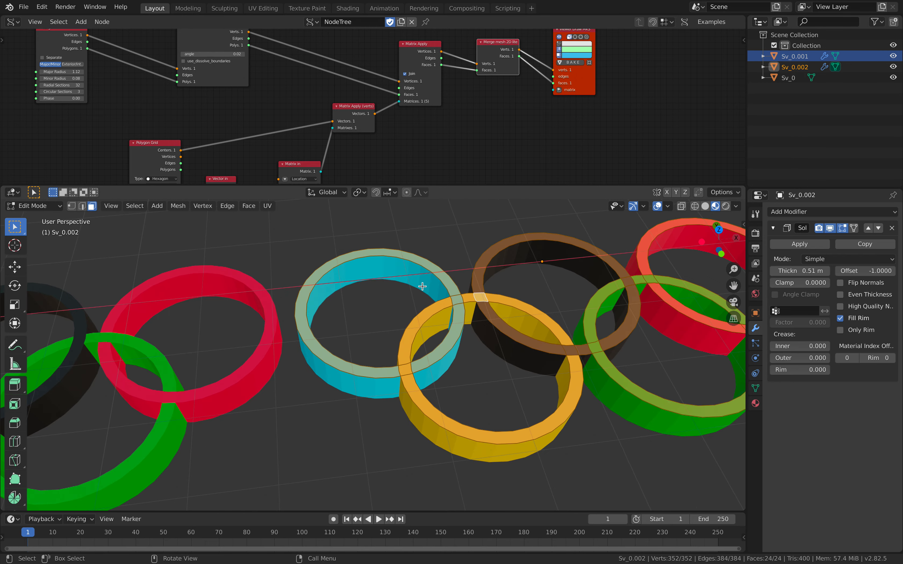
scroll(422, 288, "down", 1)
key("F3")
type("tria")
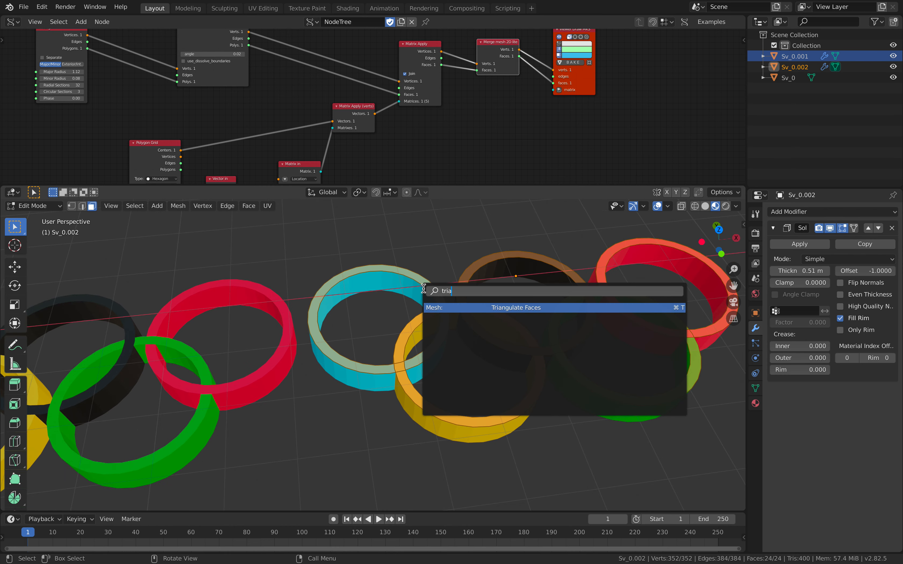
key("Return")
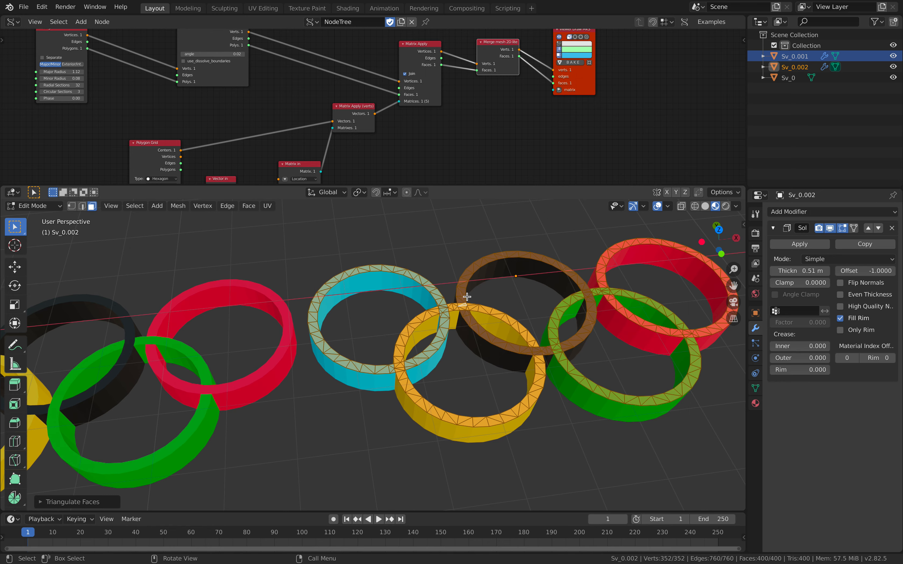
- Inspect the triangulated faces around the ring crossings and return the copy to Object Mode
scroll(458, 311, "up", 2)
middle_click_drag(500, 292, 377, 365, "shift")
scroll(376, 364, "up", 3)
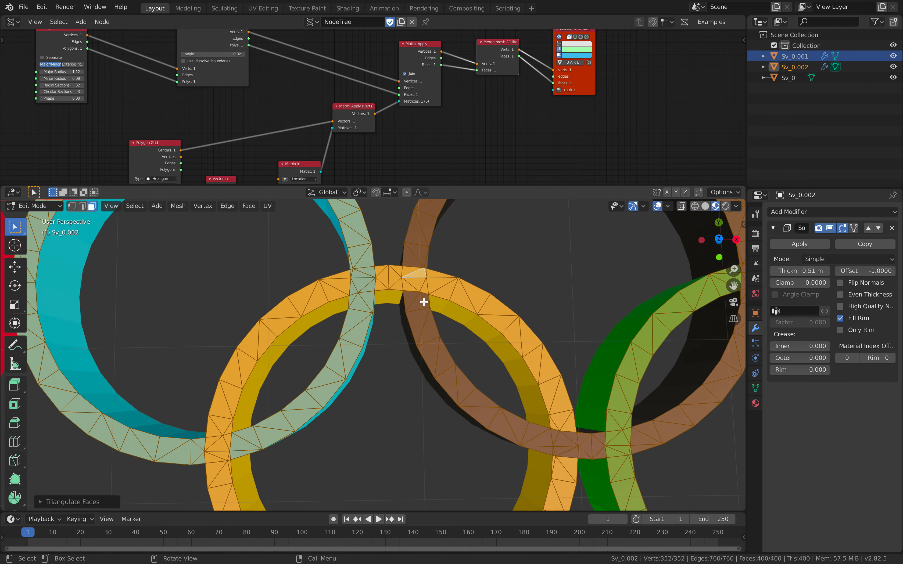
scroll(429, 318, "down", 4)
key("Tab")
scroll(405, 316, "down", 3)
middle_click_drag(411, 315, 409, 291)
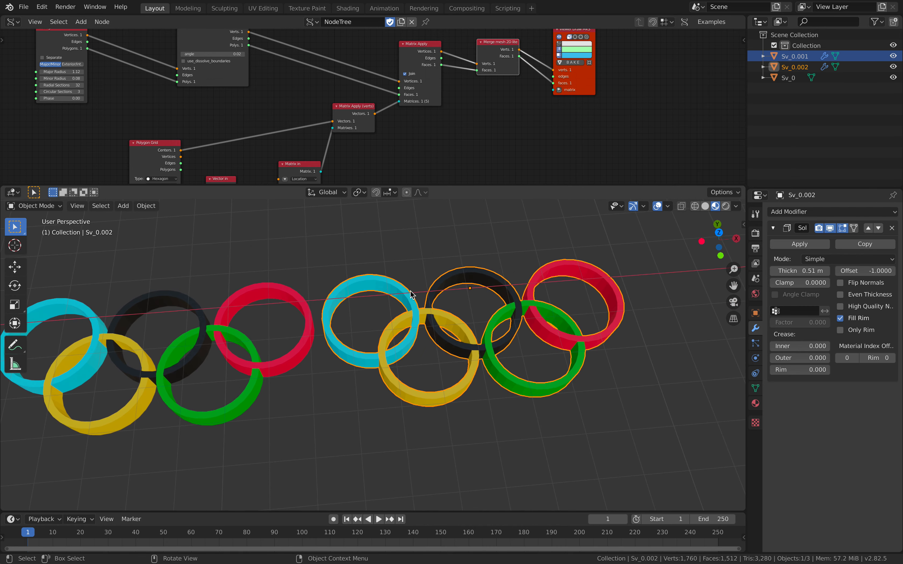
- Select the triangulated copy Sv_0.002 and clear its location to place it at the world origin
left_click(306, 300)
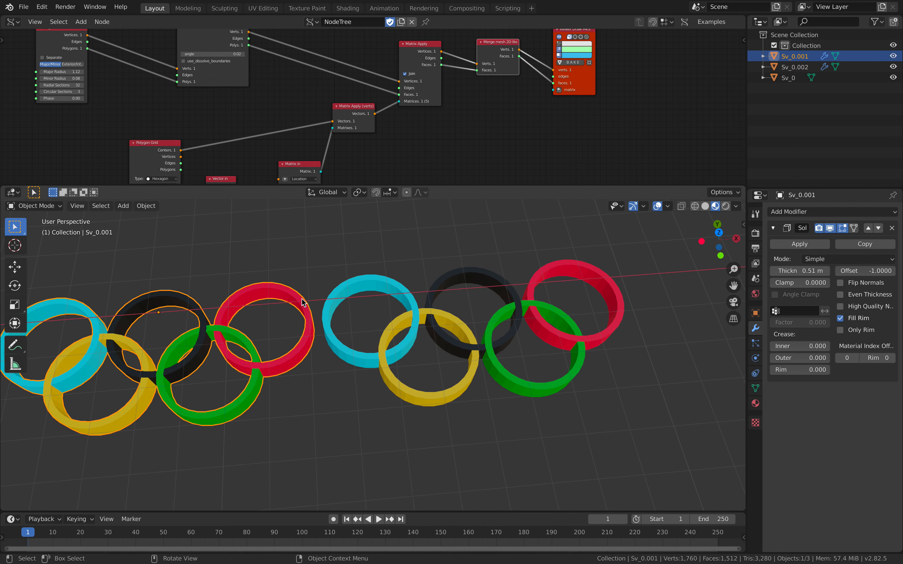
middle_click_drag(338, 303, 596, 300, "shift")
middle_click_drag(508, 304, 370, 302, "shift")
left_click(491, 284)
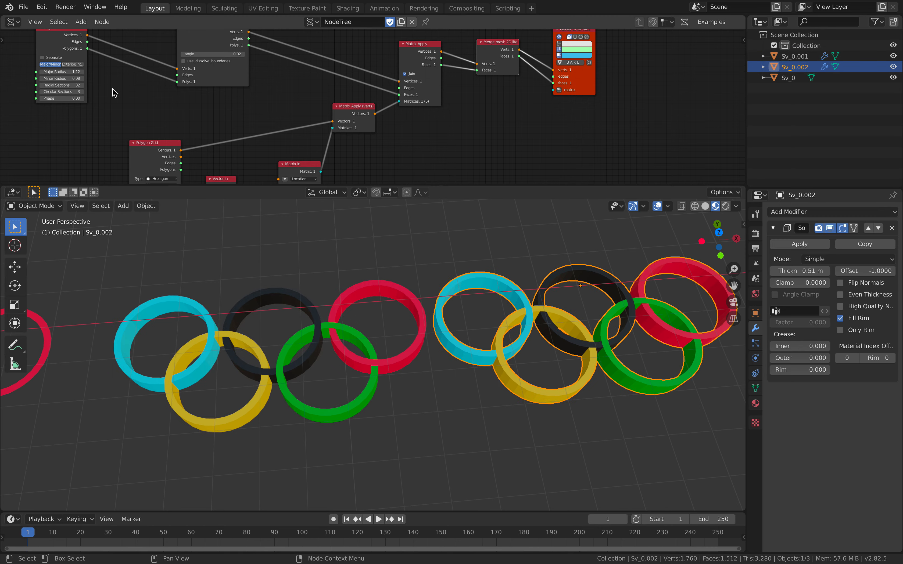
left_click(24, 6)
left_click(24, 10)
scroll(480, 282, "down", 4)
scroll(480, 283, "down", 4)
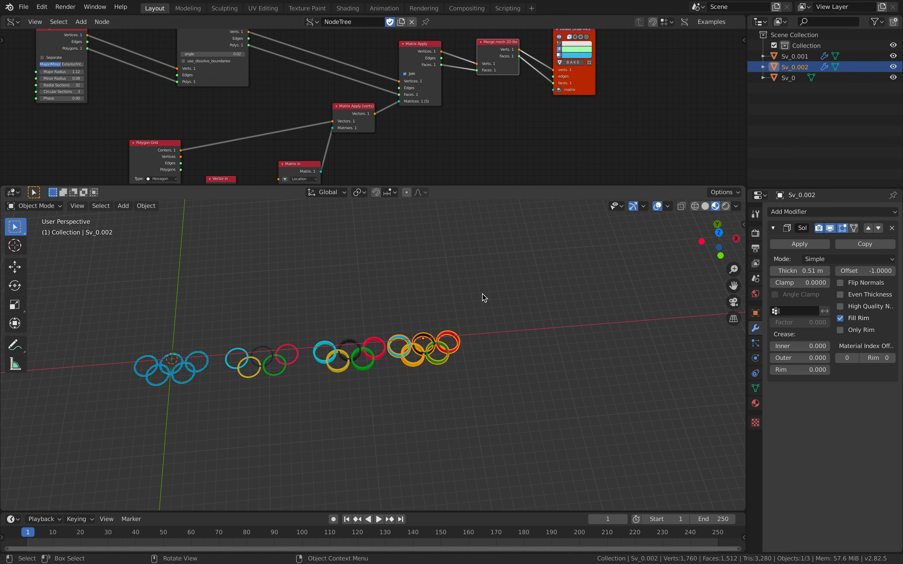
key("alt+g")
scroll(537, 280, "up", 5)
middle_click_drag(234, 331, 387, 309, "shift")
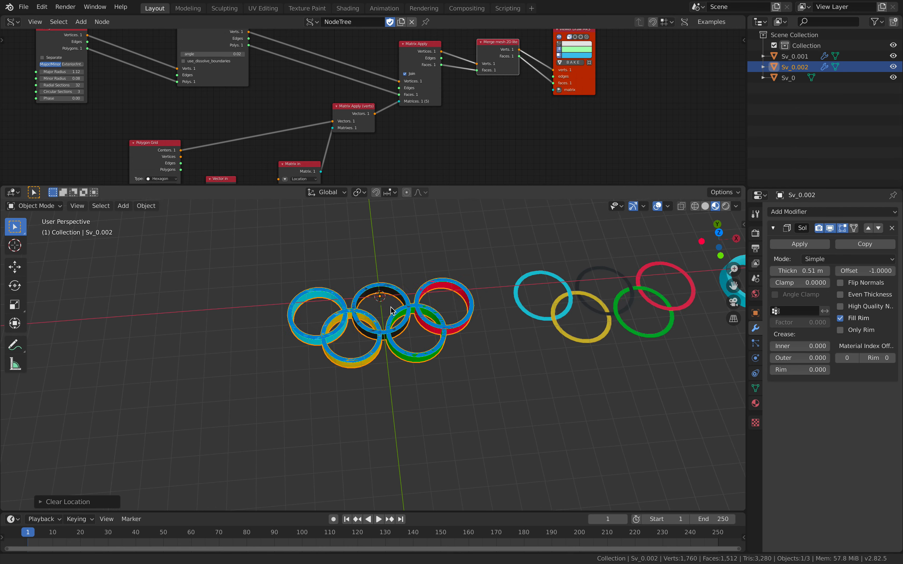
- Move Sv_0.002 into Collection and view the available export formats, including glTF 2.0
scroll(387, 309, "up", 3)
left_click_drag(798, 65, 806, 45)
left_click(24, 7)
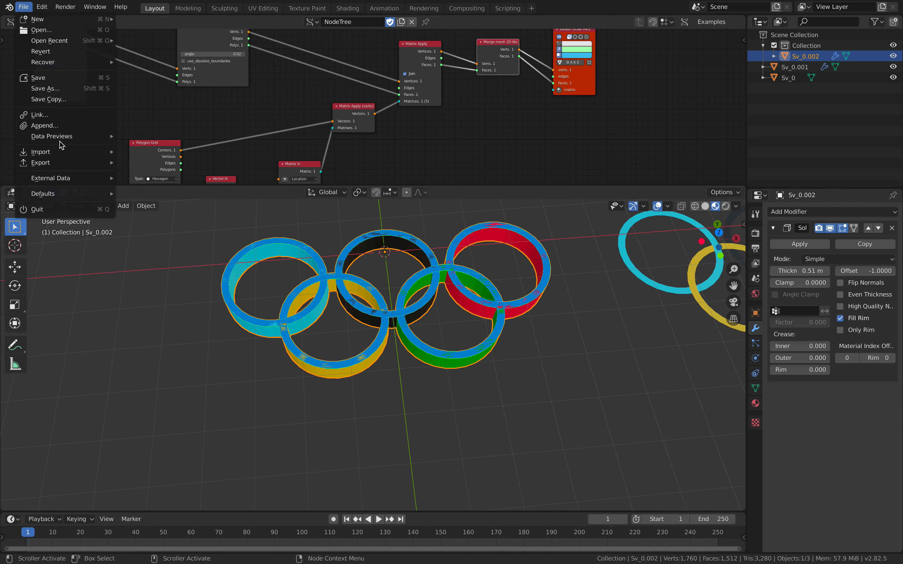
mouse_move(63, 163)
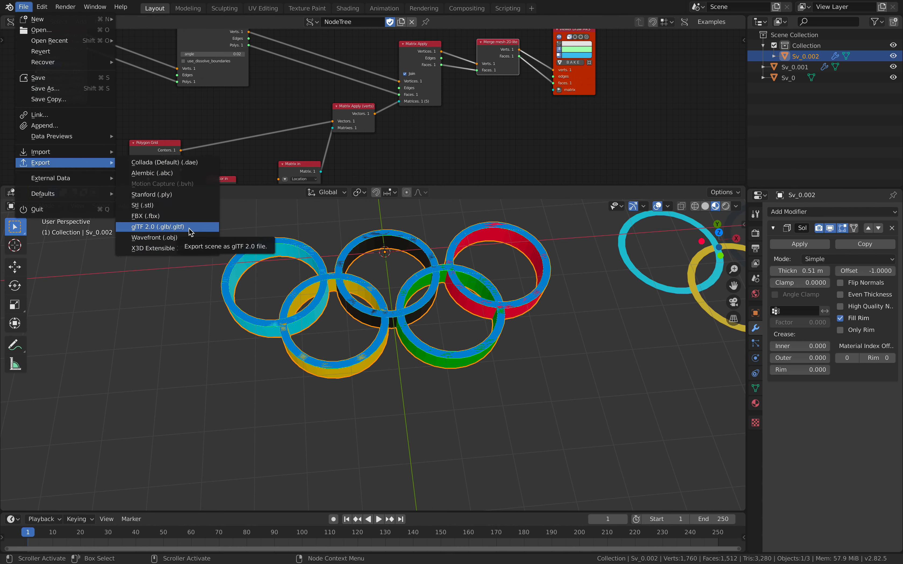
- Enlarge the node editor to show the whole ring node tree
scroll(474, 335, "down", 4)
middle_click_drag(457, 320, 330, 343, "shift")
left_click_drag(440, 186, 445, 312)
middle_click_drag(430, 215, 462, 215)
scroll(454, 406, "up", 3)
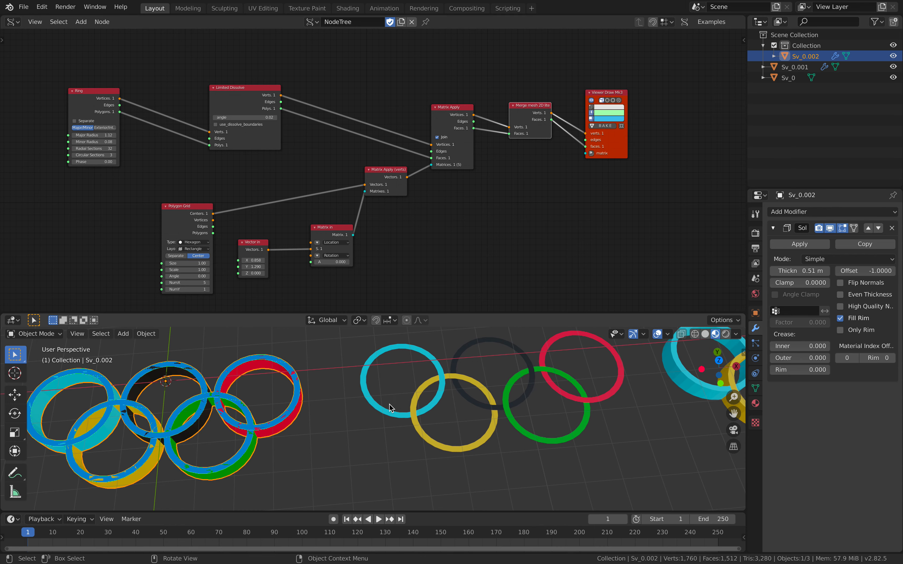
middle_click_drag(392, 403, 403, 405)
mouse_move(490, 237)
middle_mouse_down()
mouse_move(518, 228)
mouse_move(502, 225)
middle_mouse_up()
scroll(518, 227, "up", 1)
- Rearrange the Sverchok nodes more compactly, with Ring above Polygon Grid and Limited Dissolve beside Ring
left_click_drag(403, 166, 405, 167)
left_click_drag(203, 199, 209, 173)
left_click_drag(277, 237, 272, 235)
left_click_drag(355, 222, 344, 223)
left_click_drag(112, 77, 164, 71)
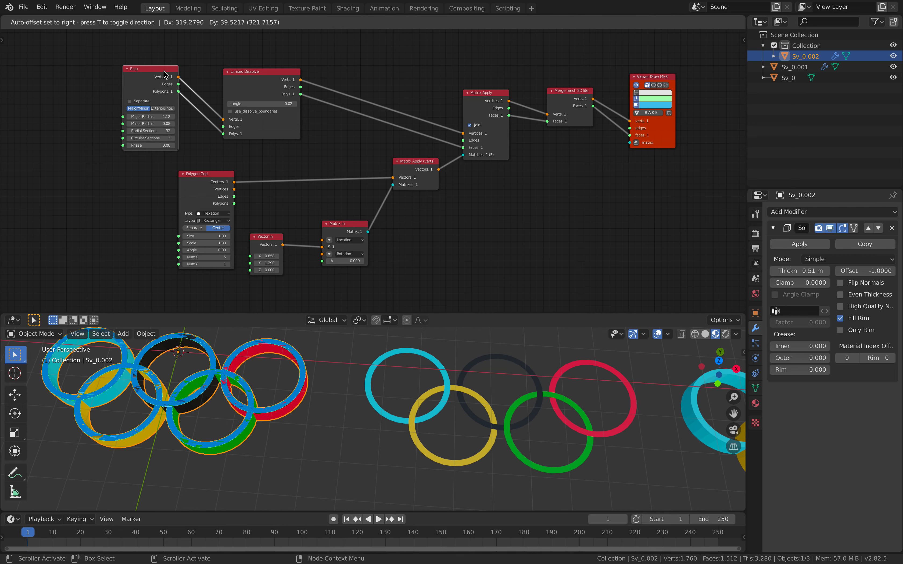
left_click_drag(251, 71, 334, 78)
left_click_drag(170, 69, 221, 63)
scroll(268, 149, "up", 2)
middle_click_drag(304, 116, 235, 115)
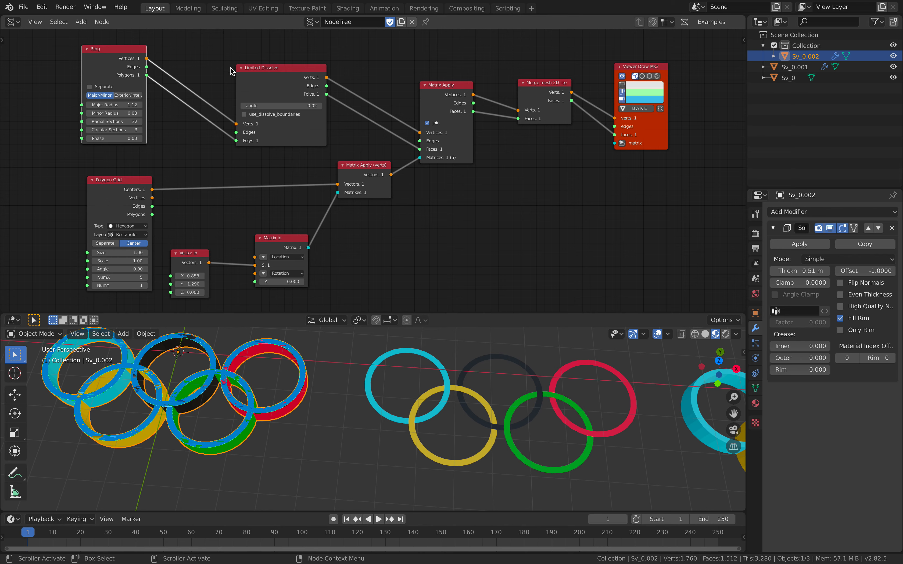
left_click_drag(108, 54, 144, 60)
- Move the triangulated copy along the negative X axis, clear of the node-generated rings
scroll(364, 373, "down", 2)
key("g")
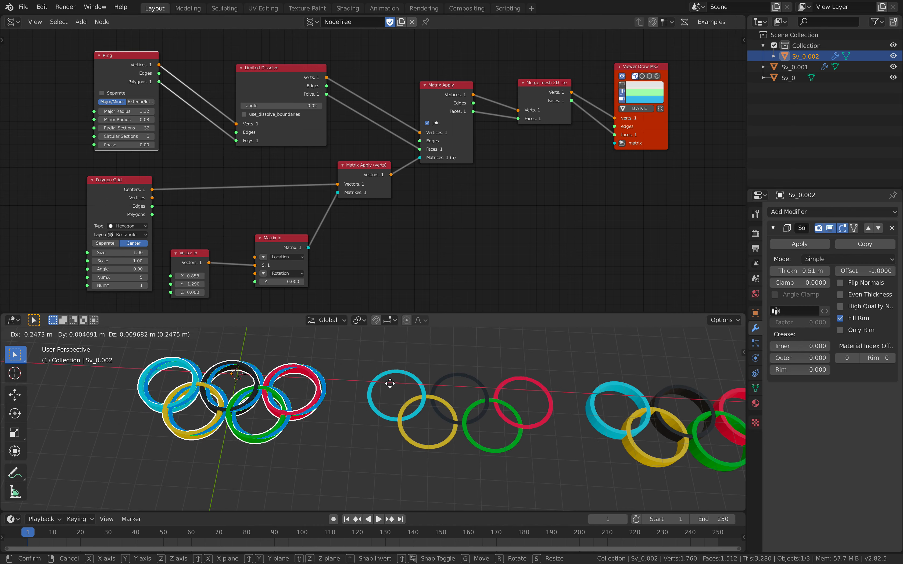
key("x")
left_click(174, 376)
middle_click_drag(239, 371, 328, 377, "shift")
- Delete the Ring node from the node tree
key("Delete")
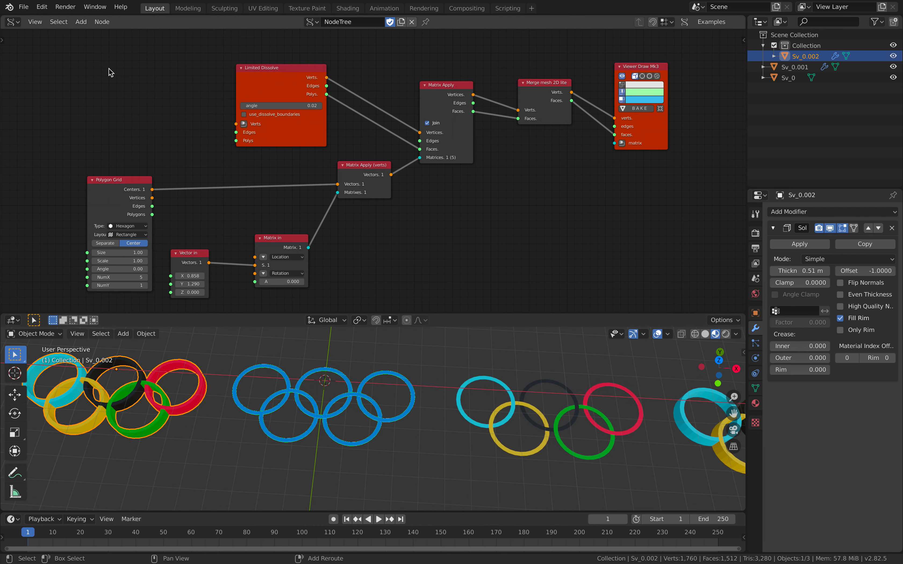
- Add an NGon node and connect its vertices and polygons to the matching Limited Dissolve inputs
key("alt+space")
type("ngon")
key("Return")
left_click(113, 71)
left_click_drag(165, 82, 236, 124)
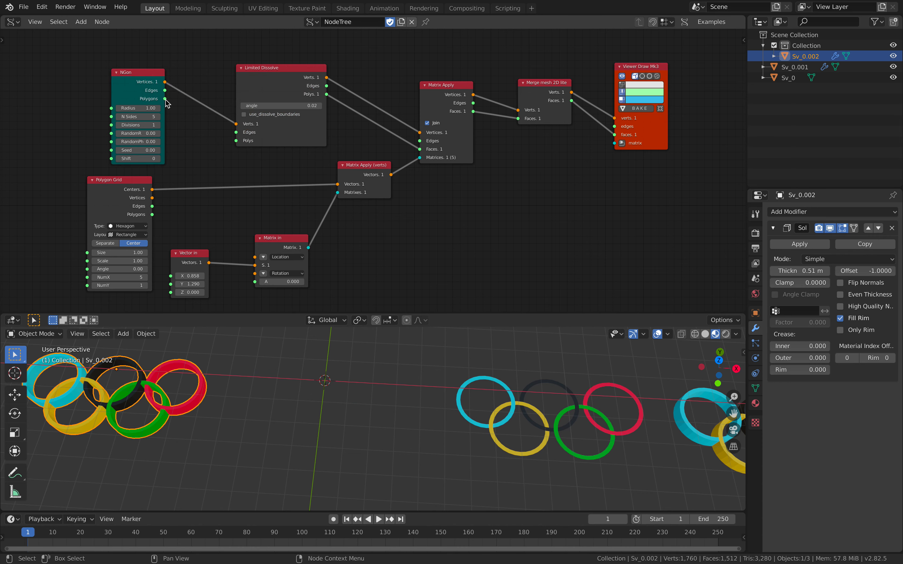
left_click_drag(165, 99, 236, 140)
middle_click_drag(369, 385, 397, 368, "shift")
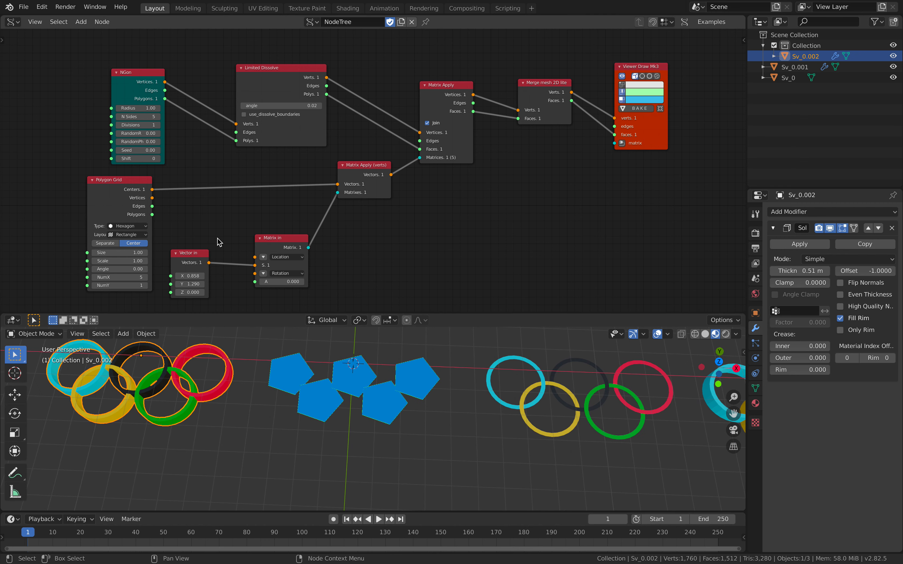
middle_click_drag(220, 242, 228, 232)
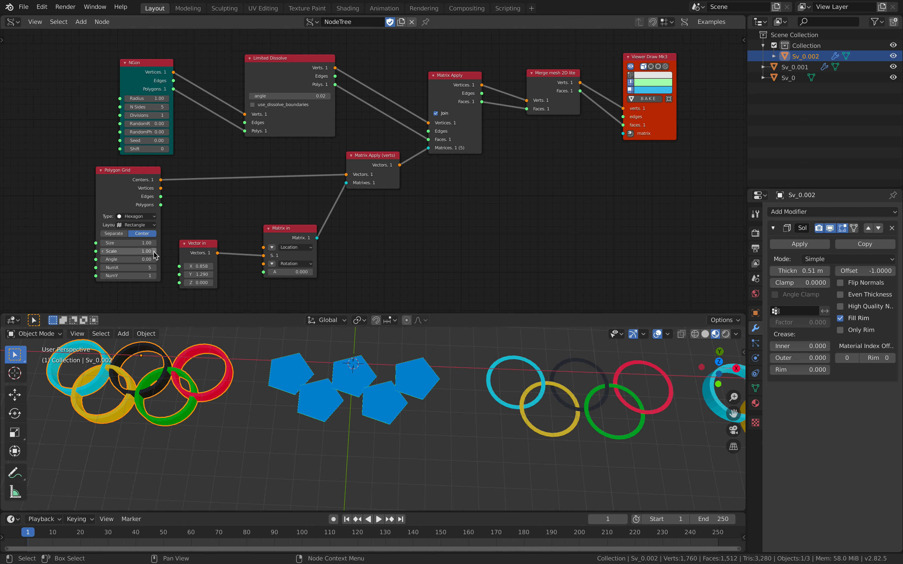
- Set the Polygon Grid to NumX 7 and NumY 4, and the NGon to radius 1.06, random radius 0.30 and random phi 0.36
left_click(154, 267)
left_click(154, 268)
left_click(154, 275)
left_click(154, 275)
left_click(154, 276)
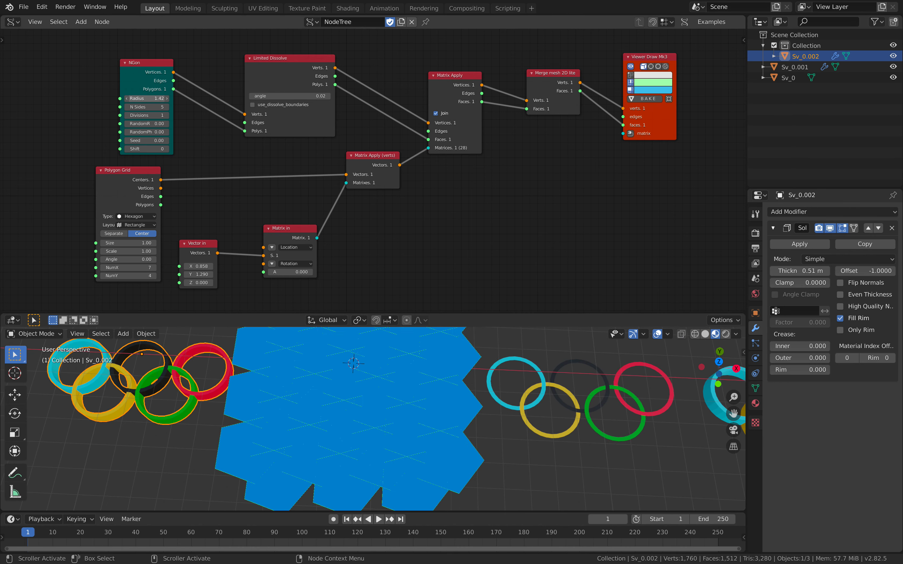
mouse_move(147, 99)
left_mouse_down()
mouse_move(155, 98)
mouse_move(133, 99)
mouse_move(164, 131)
left_mouse_up()
mouse_move(349, 375)
middle_mouse_down()
mouse_move(403, 388)
mouse_move(334, 370)
middle_mouse_up()
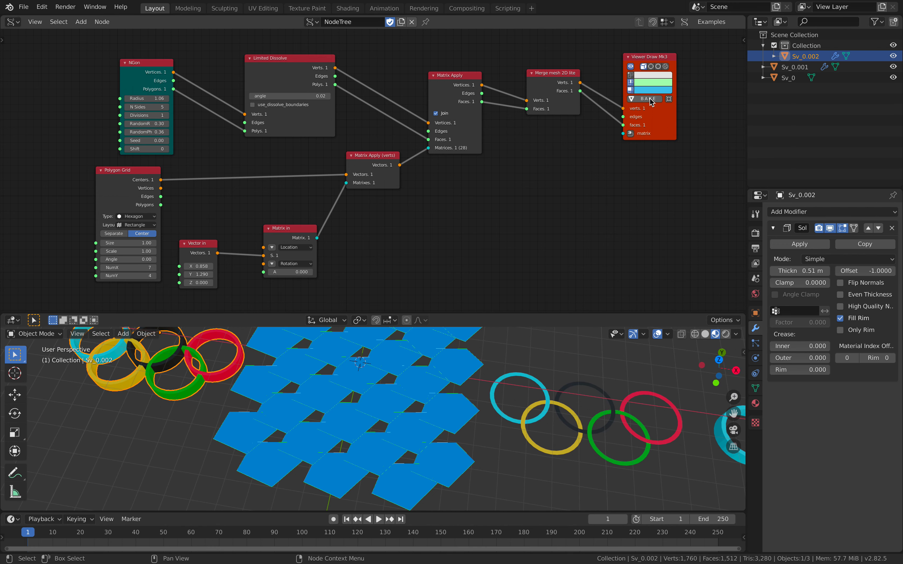
- Bake the merged polygon pattern from Viewer Draw and move the baked mesh along negative X, beyond the solid colored rings
left_click(650, 100)
scroll(415, 393, "down", 2)
middle_click_drag(415, 393, 473, 409, "shift")
left_click(476, 410)
key("g")
key("x")
left_click(204, 387)
middle_click_drag(205, 387, 352, 408, "shift")
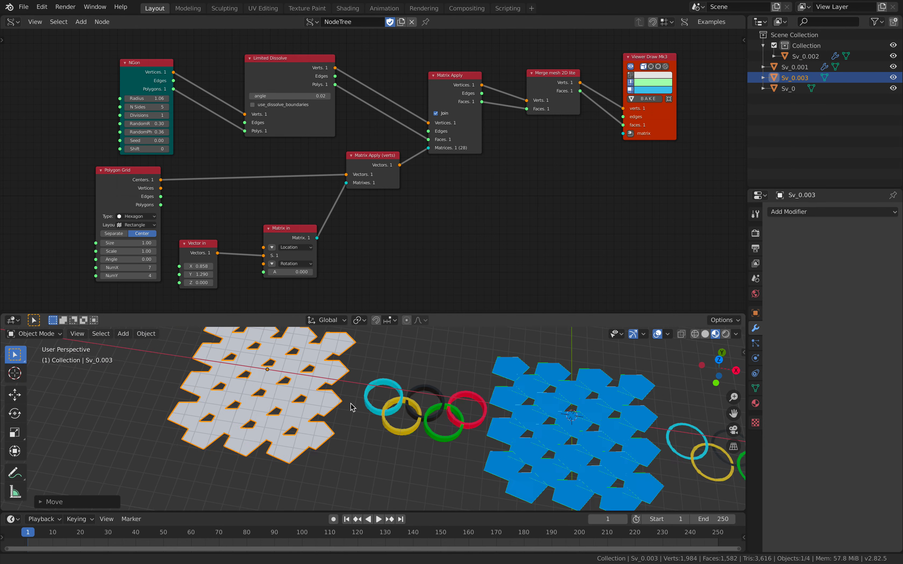
- Examine the baked pattern in Edit Mode by selecting individual faces to see how the overlapping pentagons were split and merged
scroll(352, 407, "up", 5)
key("Tab")
left_click(419, 394)
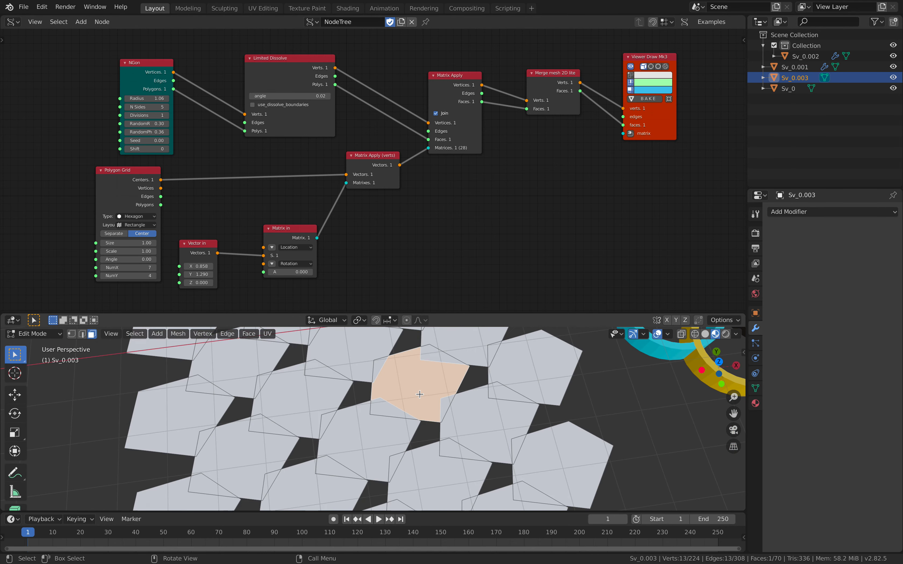
middle_click_drag(420, 394, 458, 387)
left_click(473, 400)
scroll(405, 398, "down", 2)
left_click(340, 382)
left_click(393, 391, "shift")
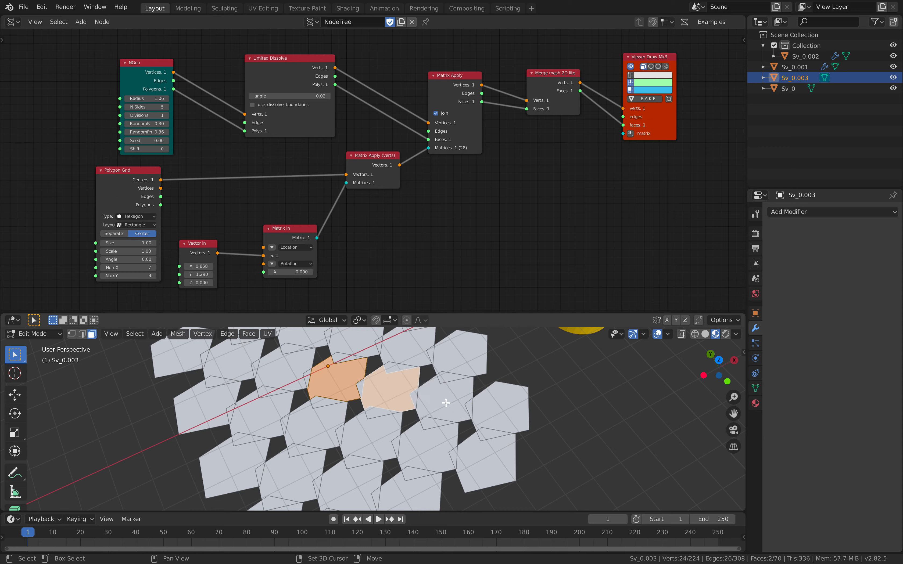
left_click(447, 405, "shift")
left_click(416, 448, "shift")
left_click(357, 436, "shift")
left_click(307, 427, "shift")
left_click(262, 418, "shift")
scroll(388, 422, "down", 3)
middle_click_drag(395, 422, 360, 414)
key("Tab")
middle_click_drag(458, 406, 364, 431, "shift")
middle_click_drag(444, 408, 438, 395)
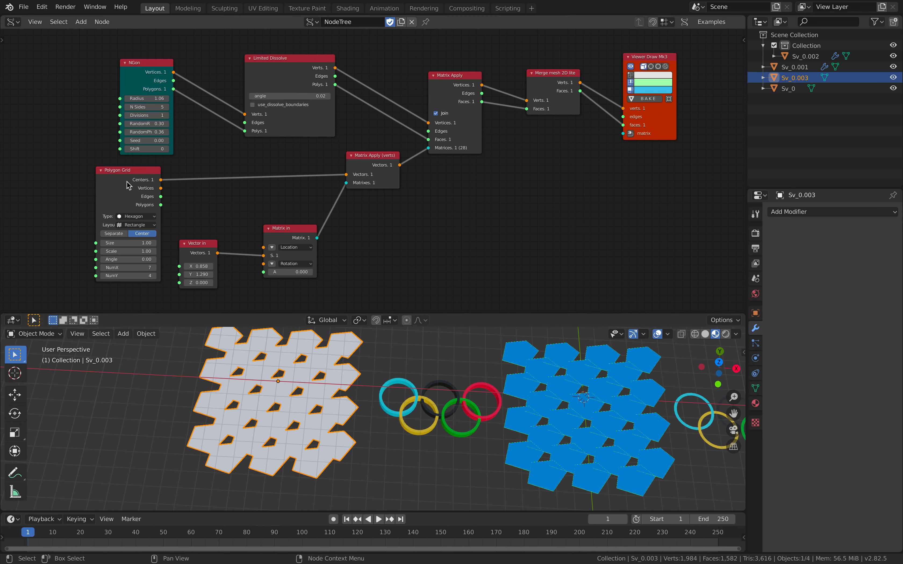
- Tidy the node layout by nudging Polygon Grid down and bringing NGon, Limited Dissolve and Matrix Apply closer together
left_click_drag(126, 186, 129, 190)
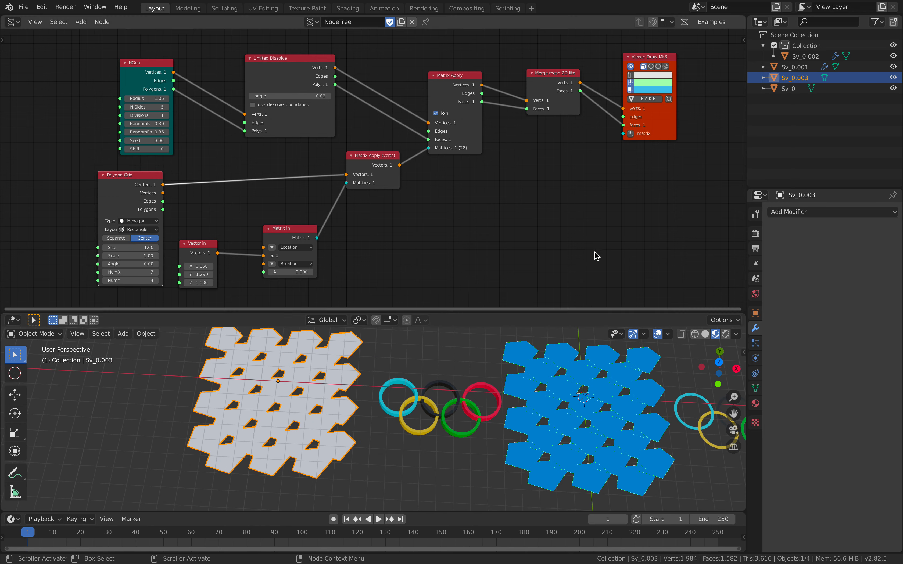
left_click_drag(154, 77, 188, 68)
left_click_drag(257, 76, 265, 72)
left_click_drag(181, 63, 186, 64)
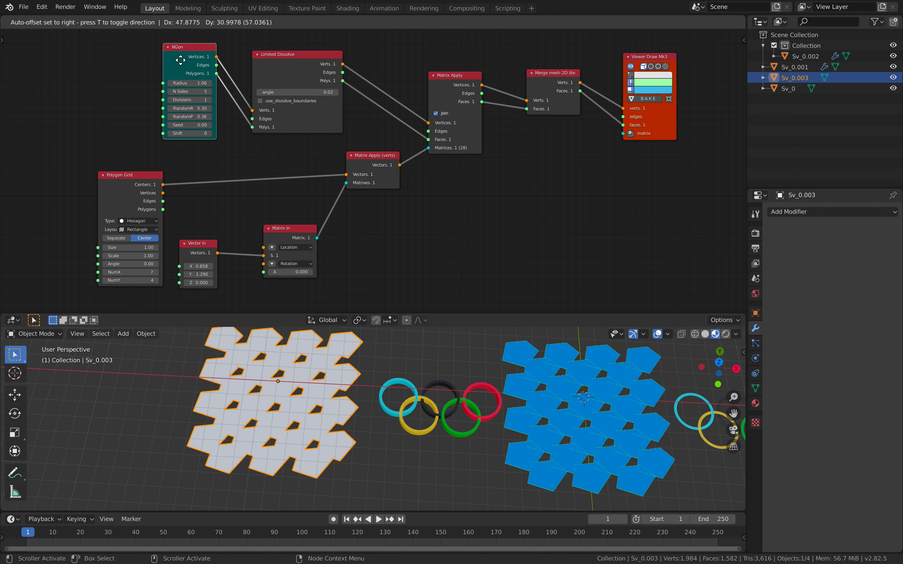
left_click_drag(451, 103, 453, 101)
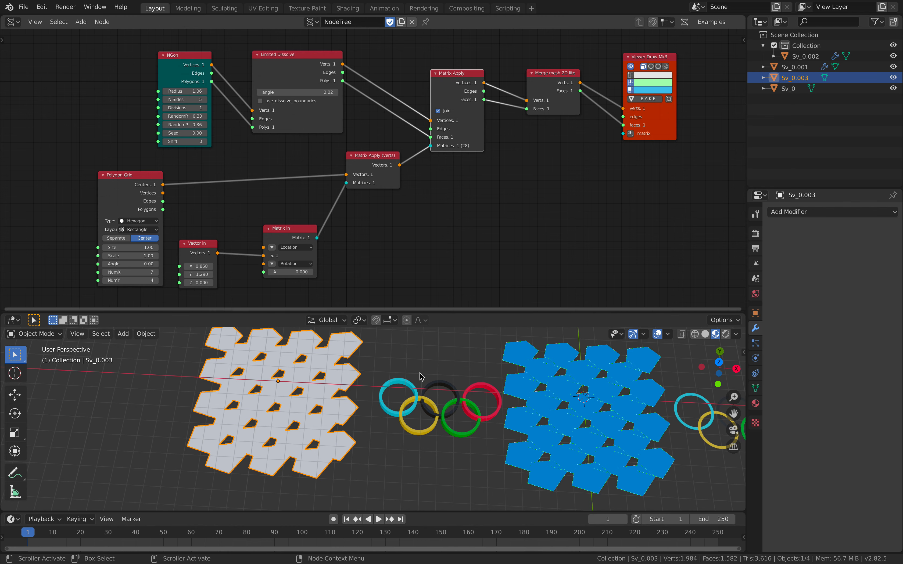
middle_click_drag(541, 264, 554, 190)
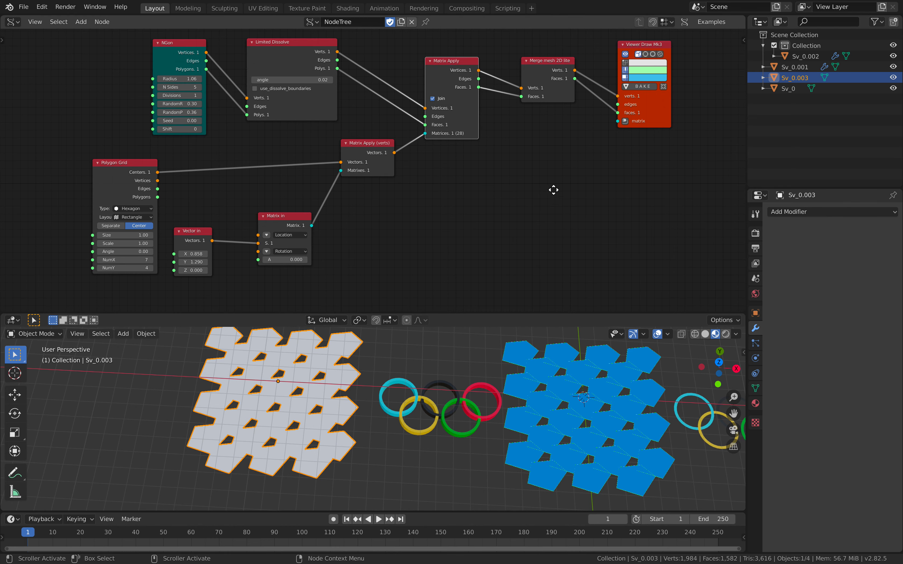